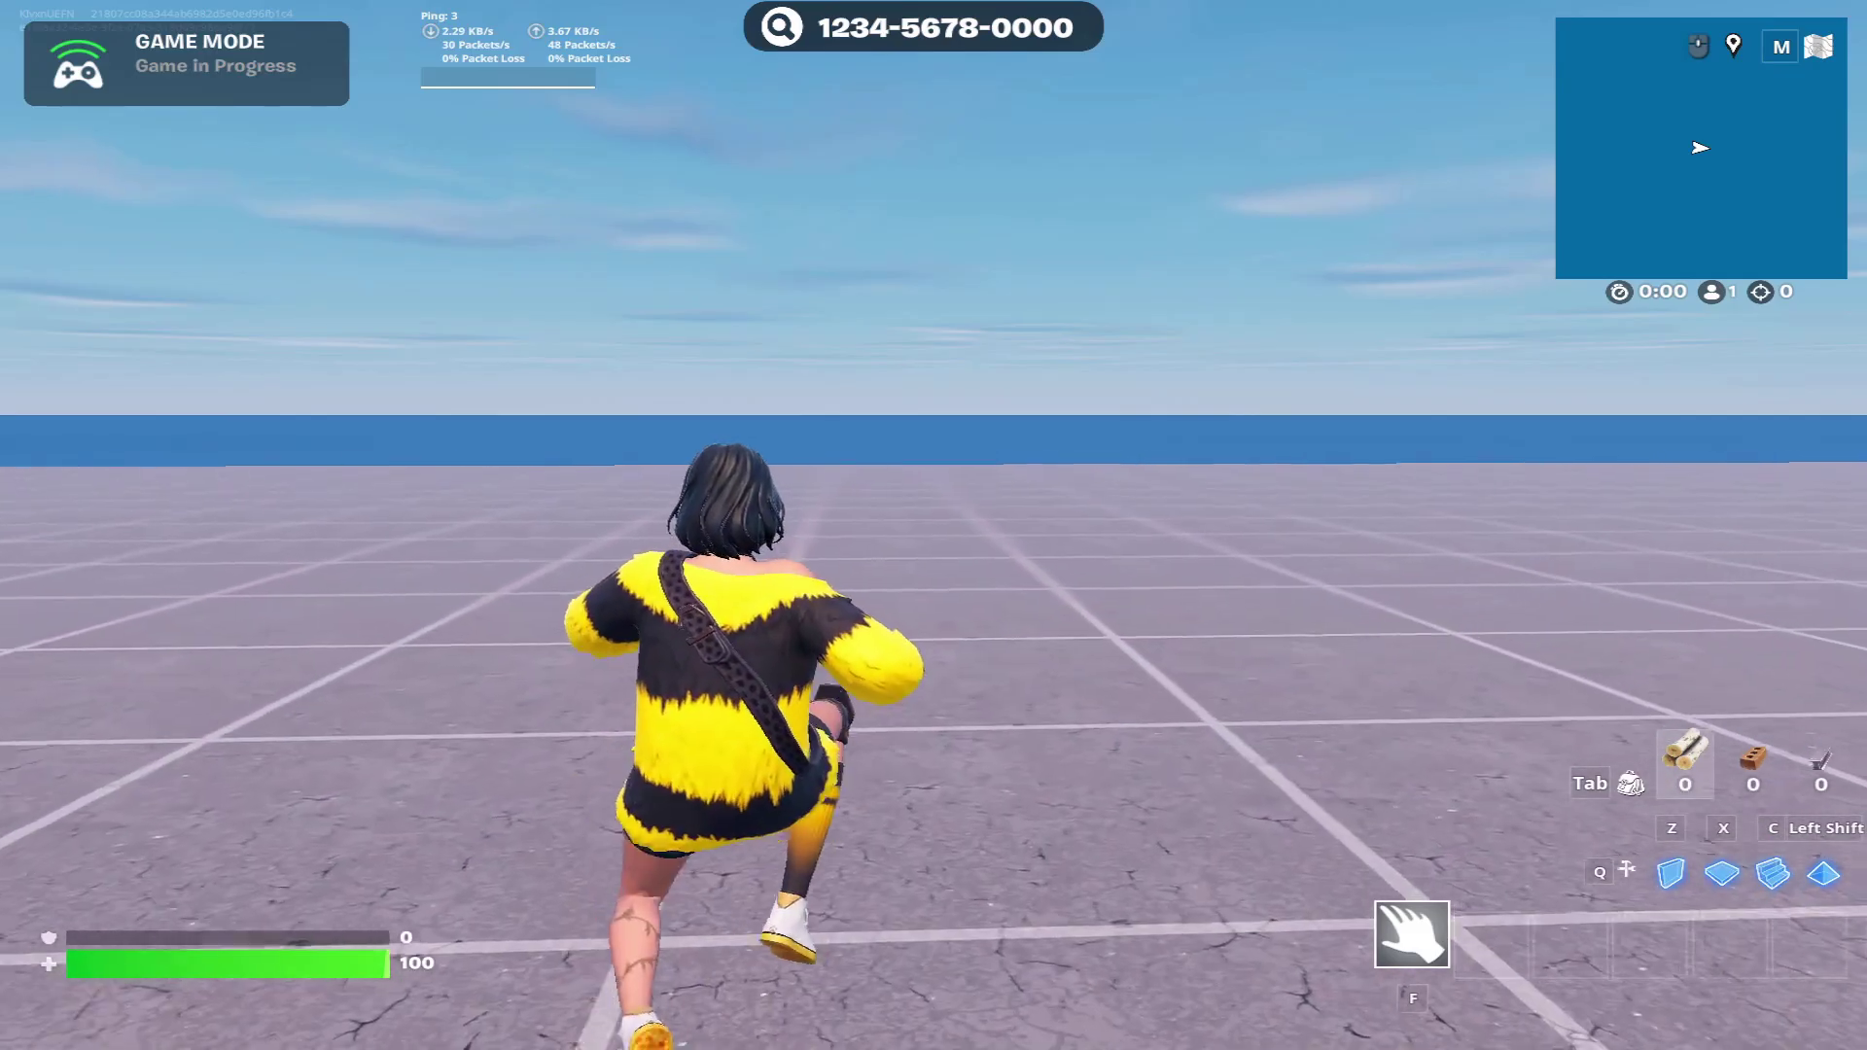
pyautogui.press('w')
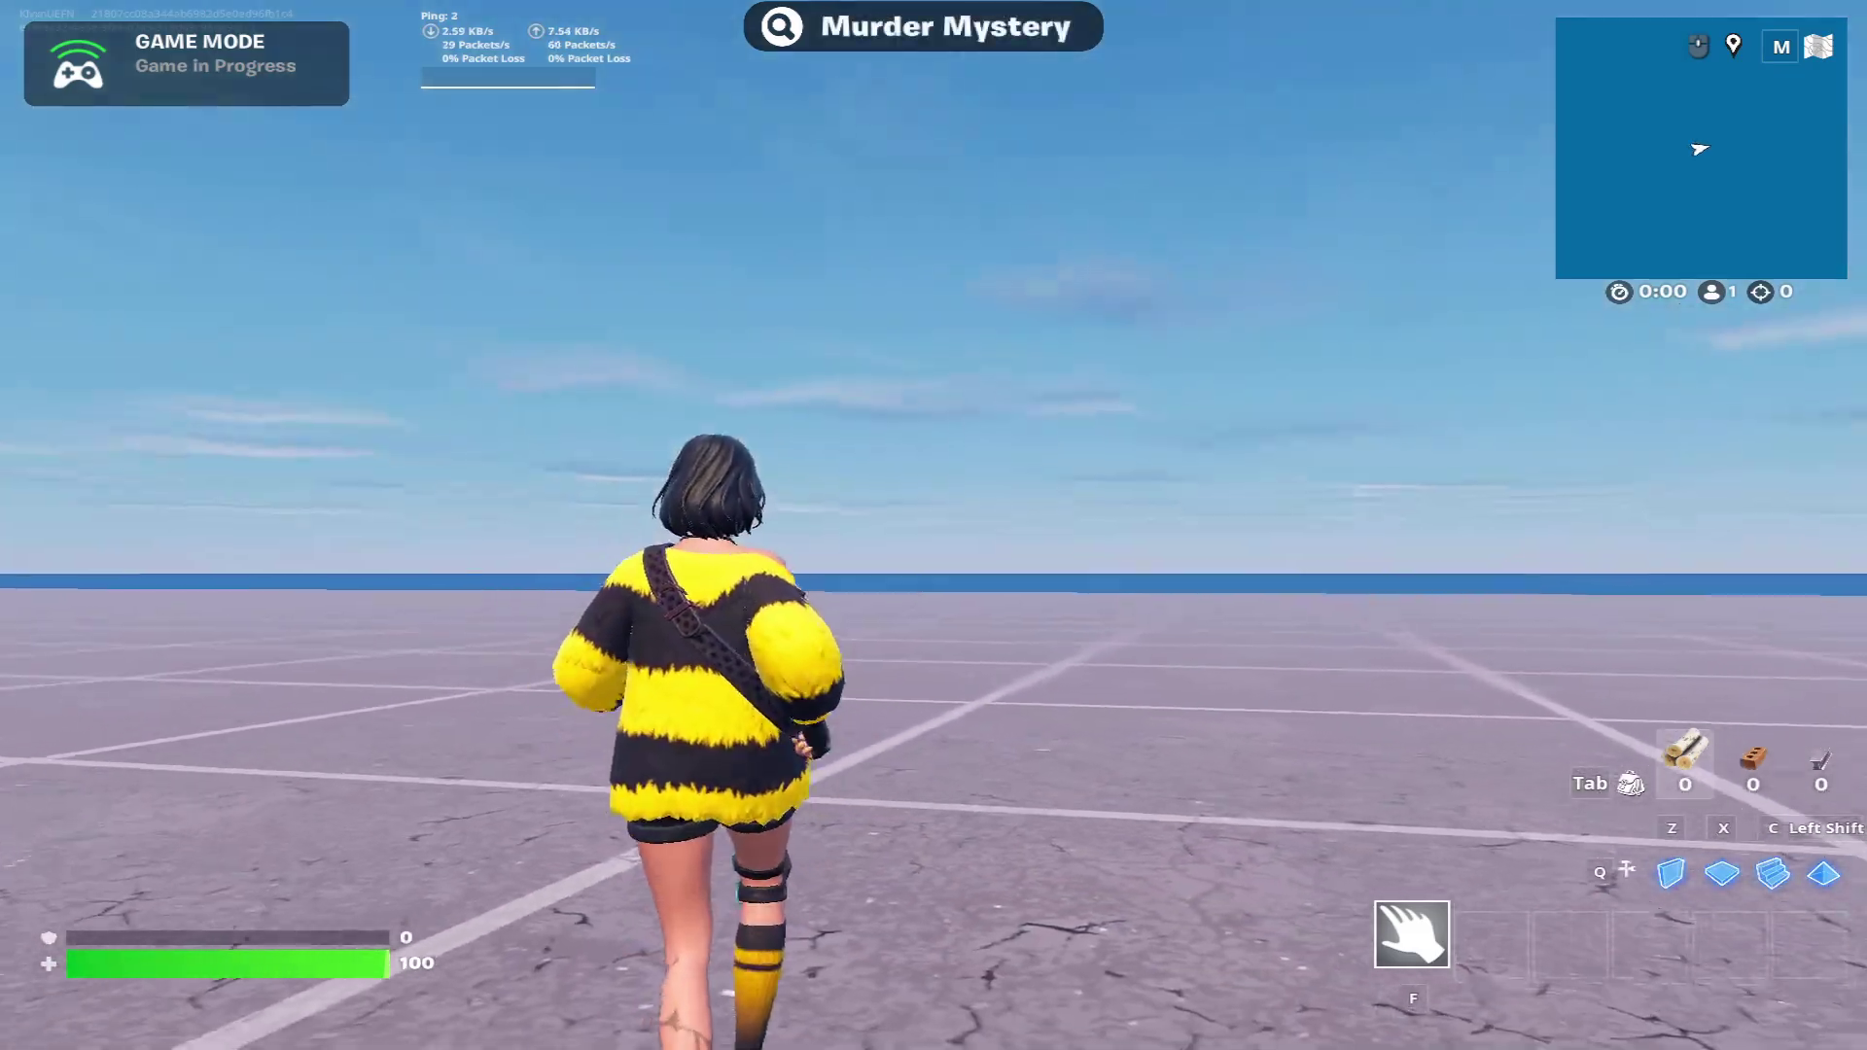
pyautogui.press('w')
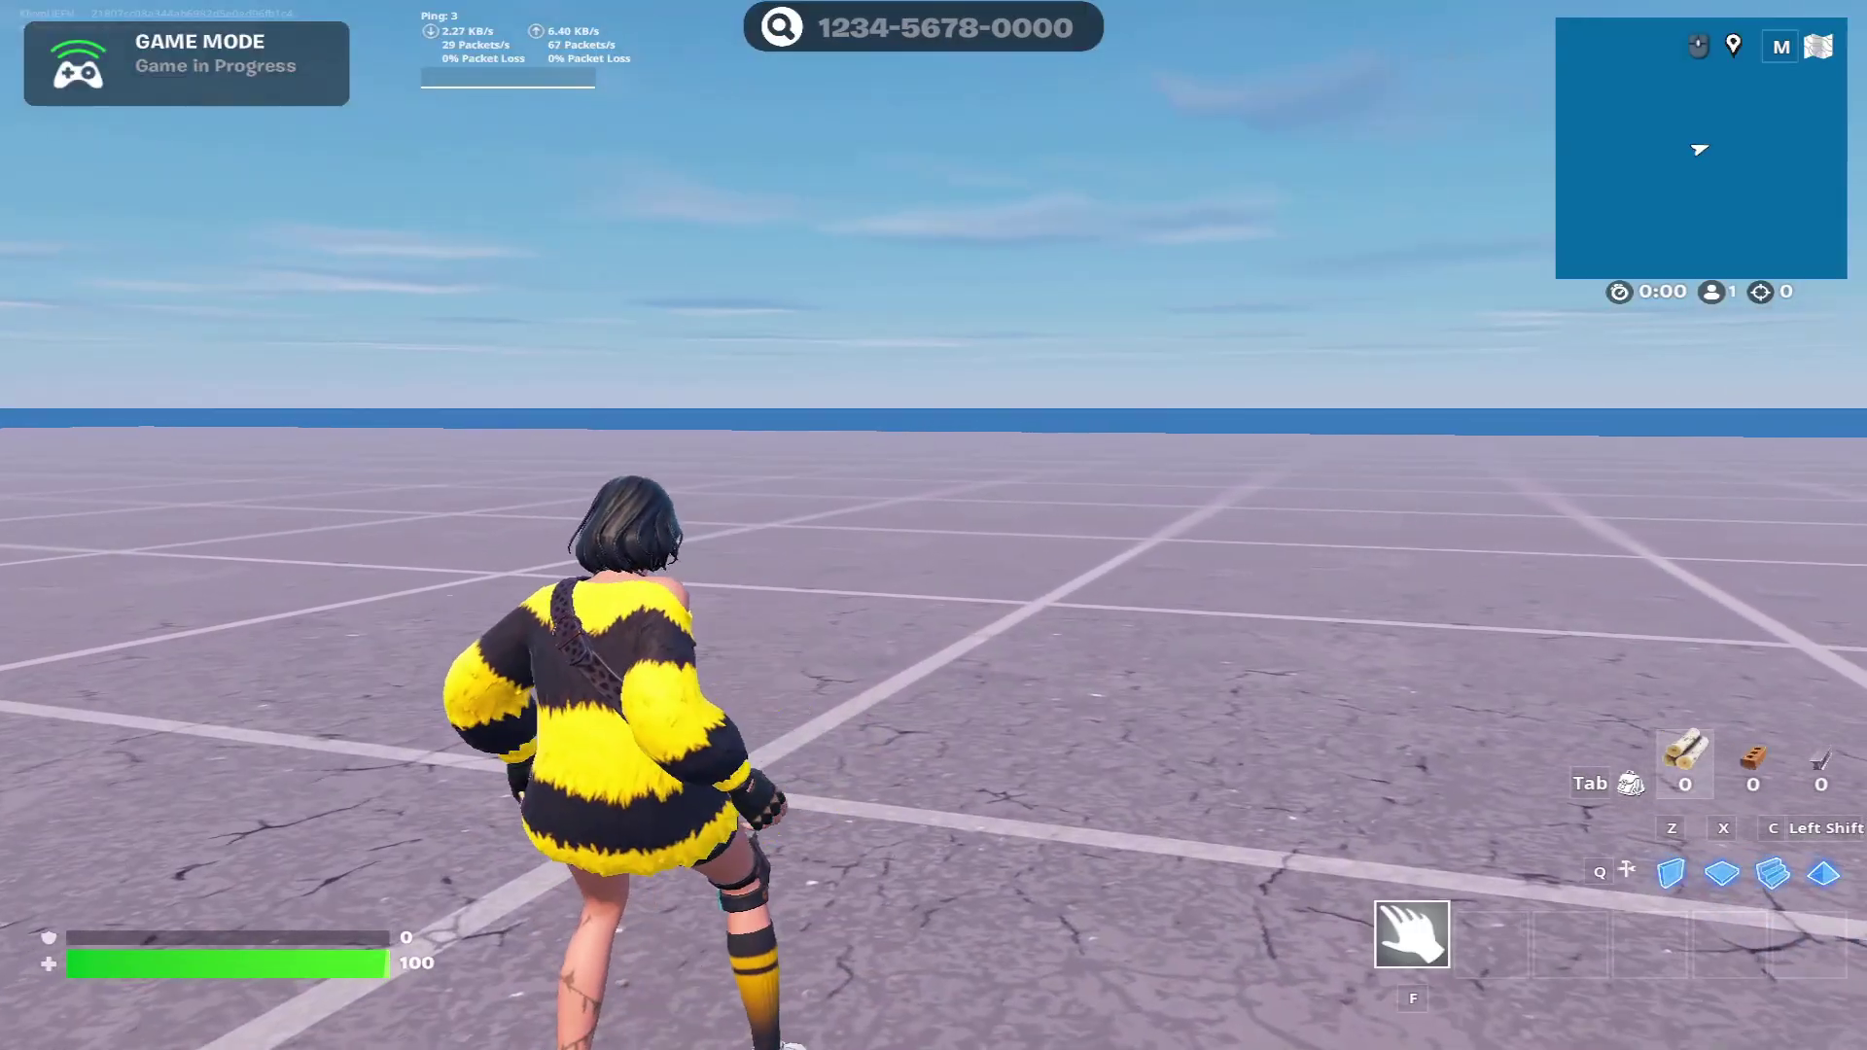
pyautogui.press('d')
pyautogui.press('w')
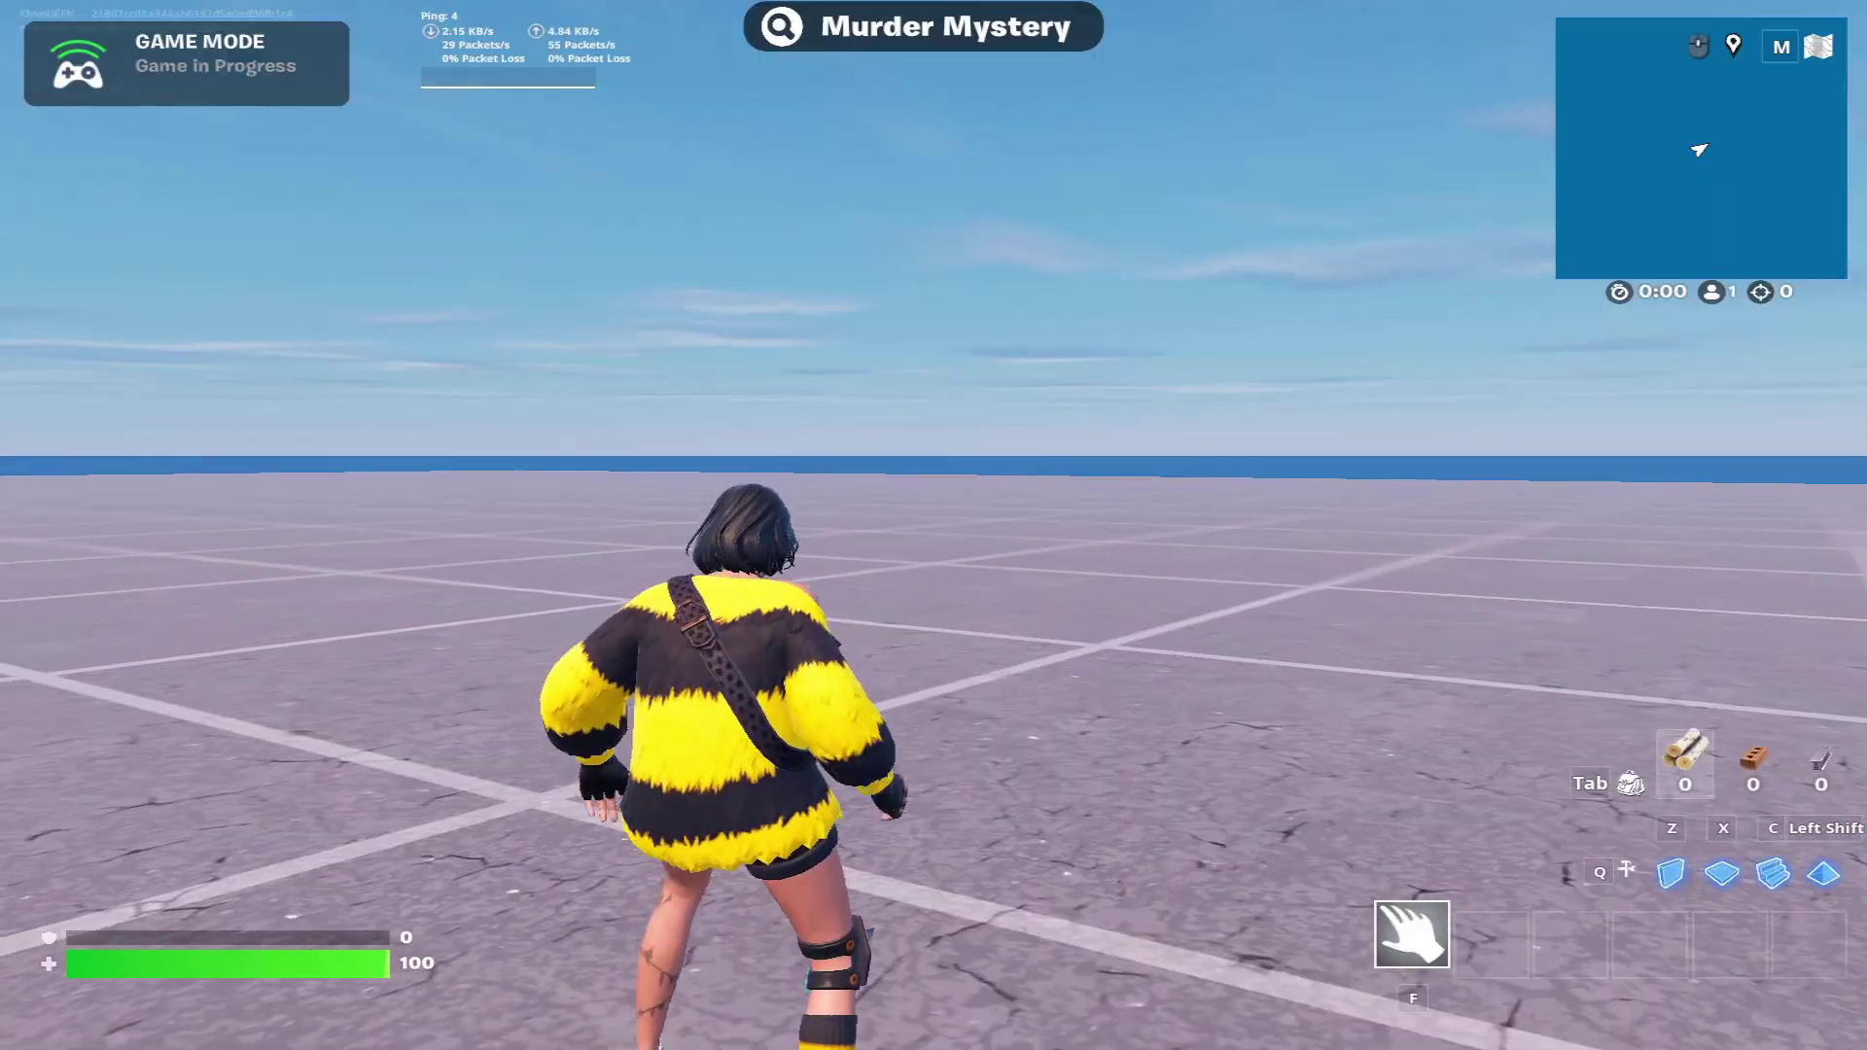
pyautogui.press('w')
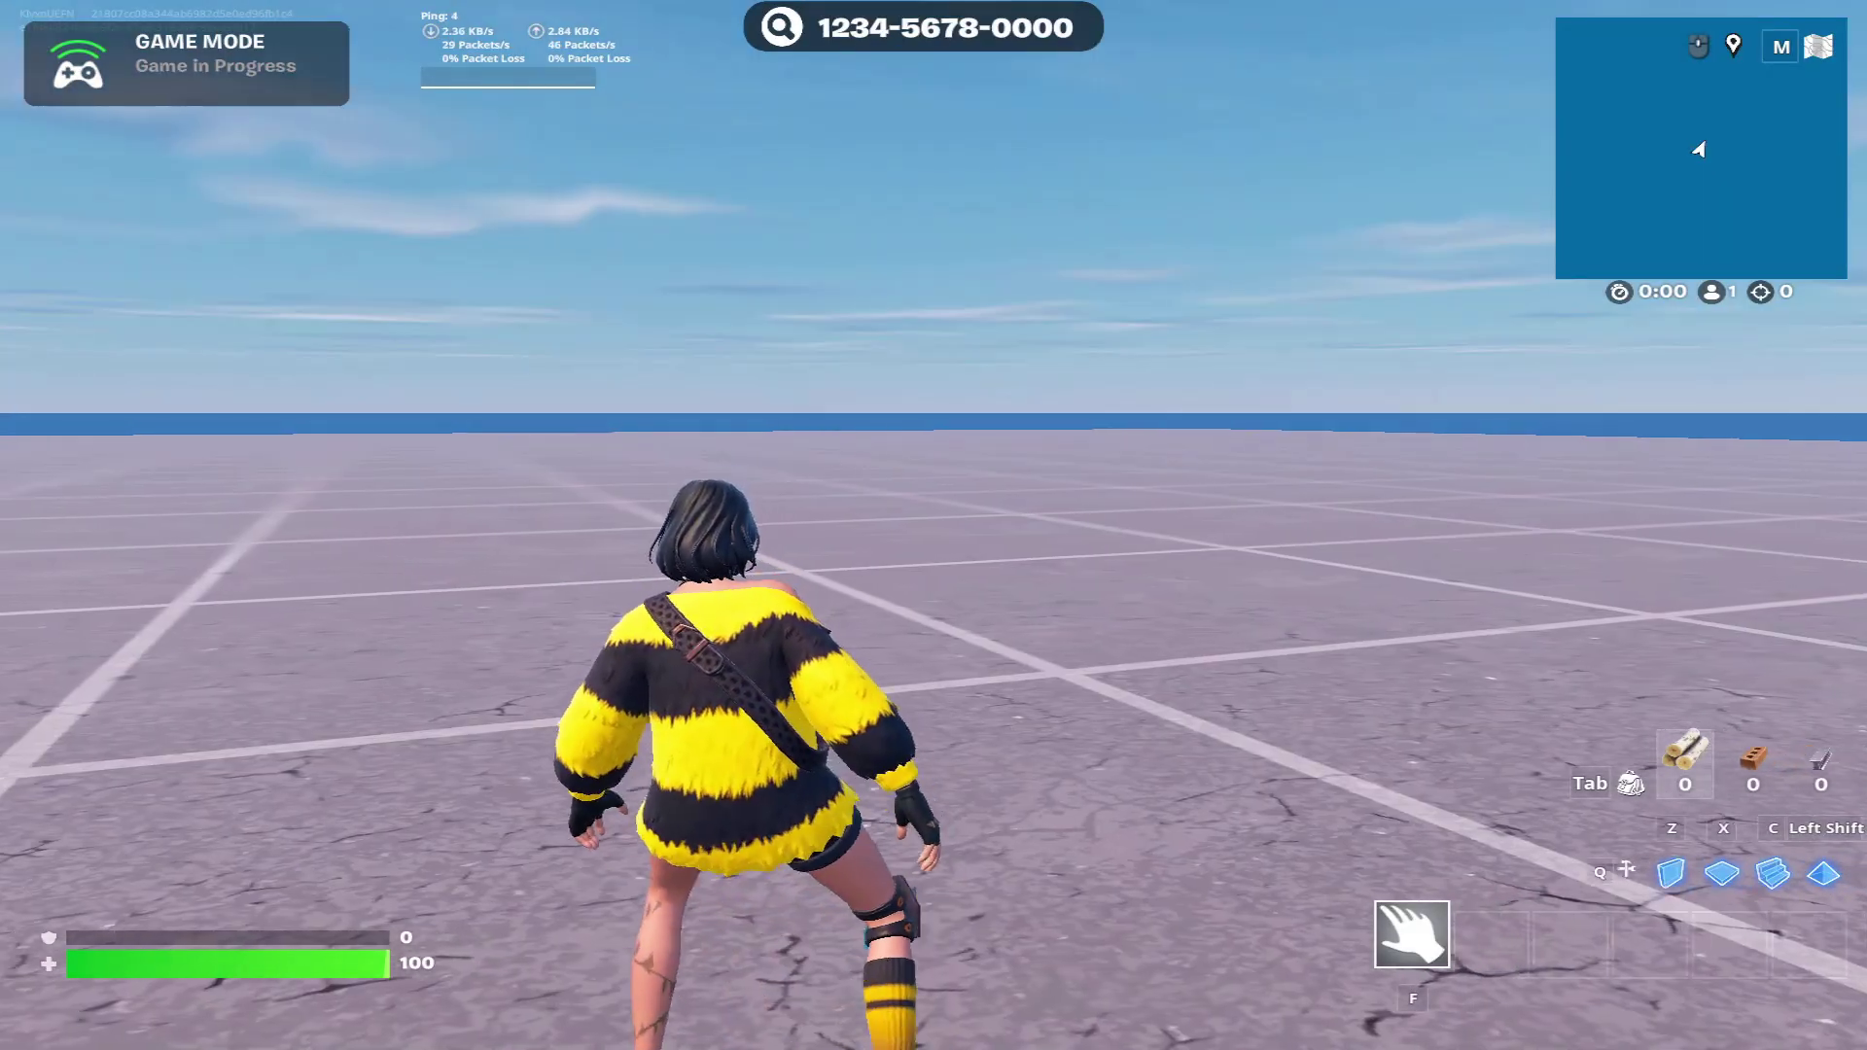
pyautogui.press('w')
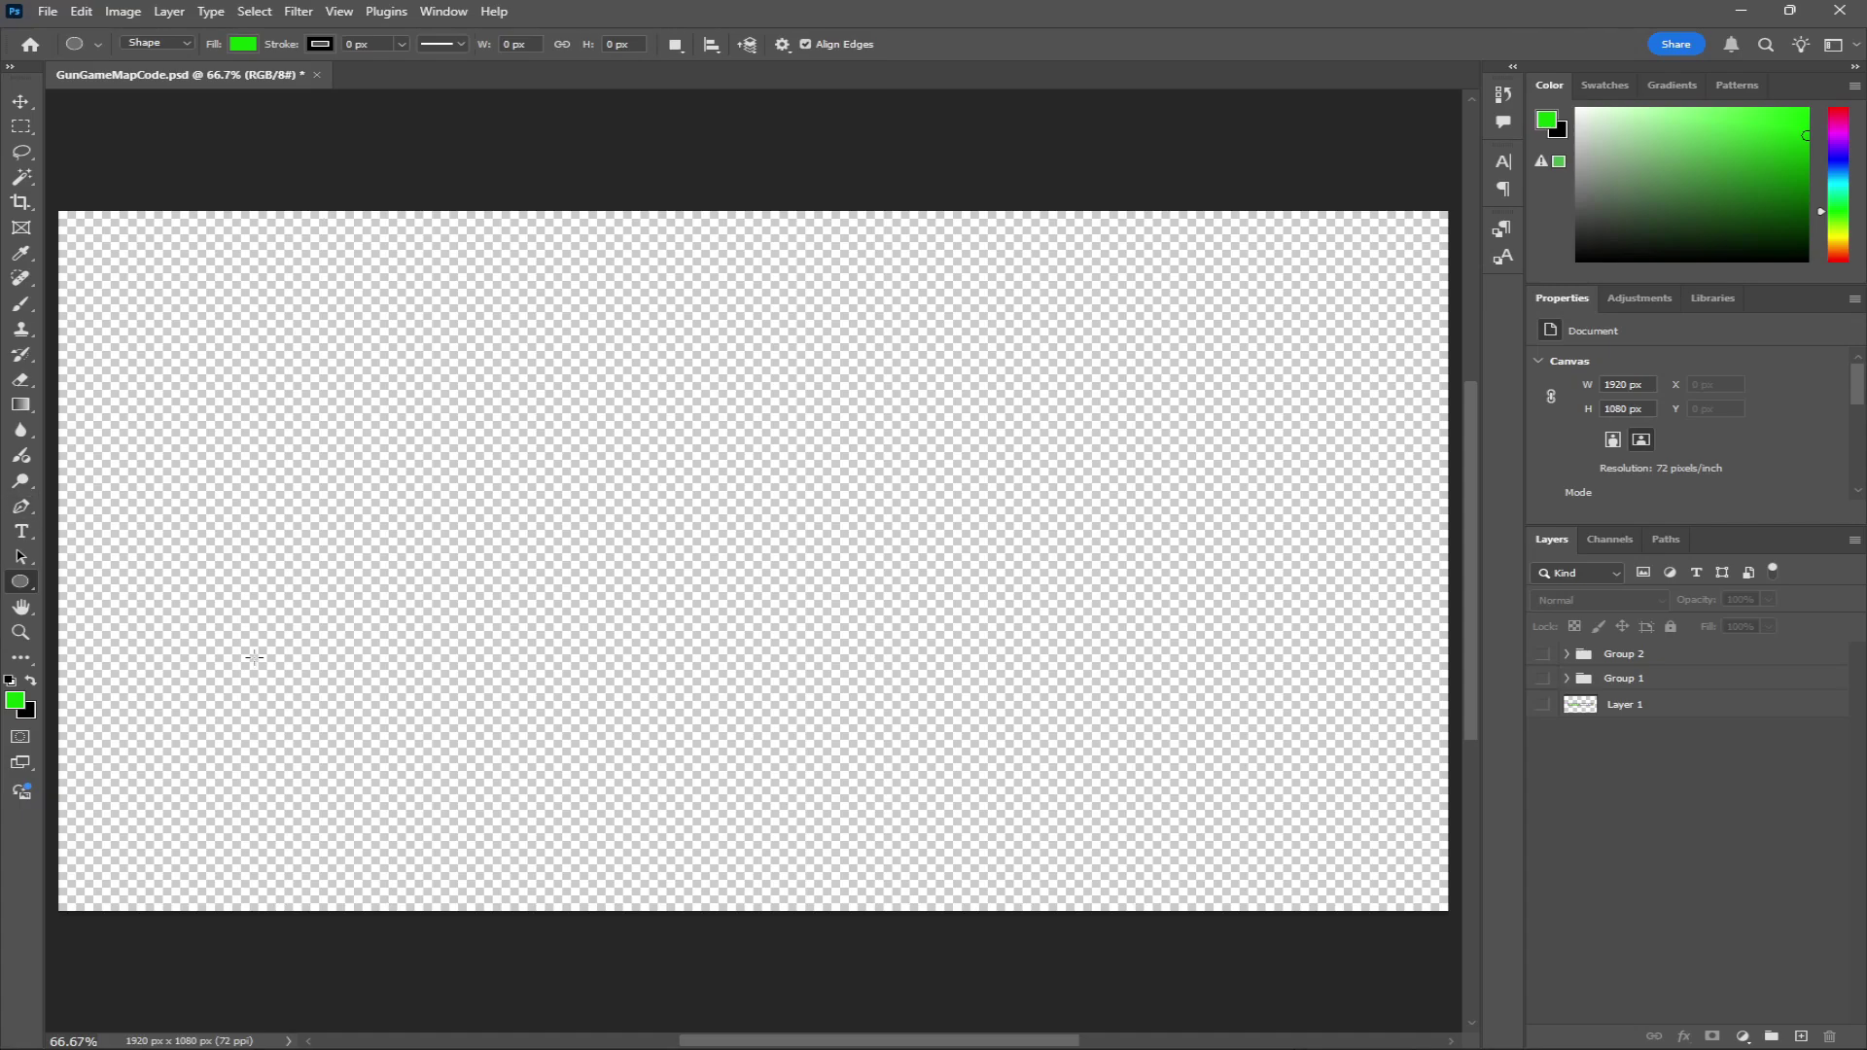
# Draw a rounded rectangle about 1063 × 224 px across the middle of the canvas and fill it black
pyautogui.rightClick(14, 591)
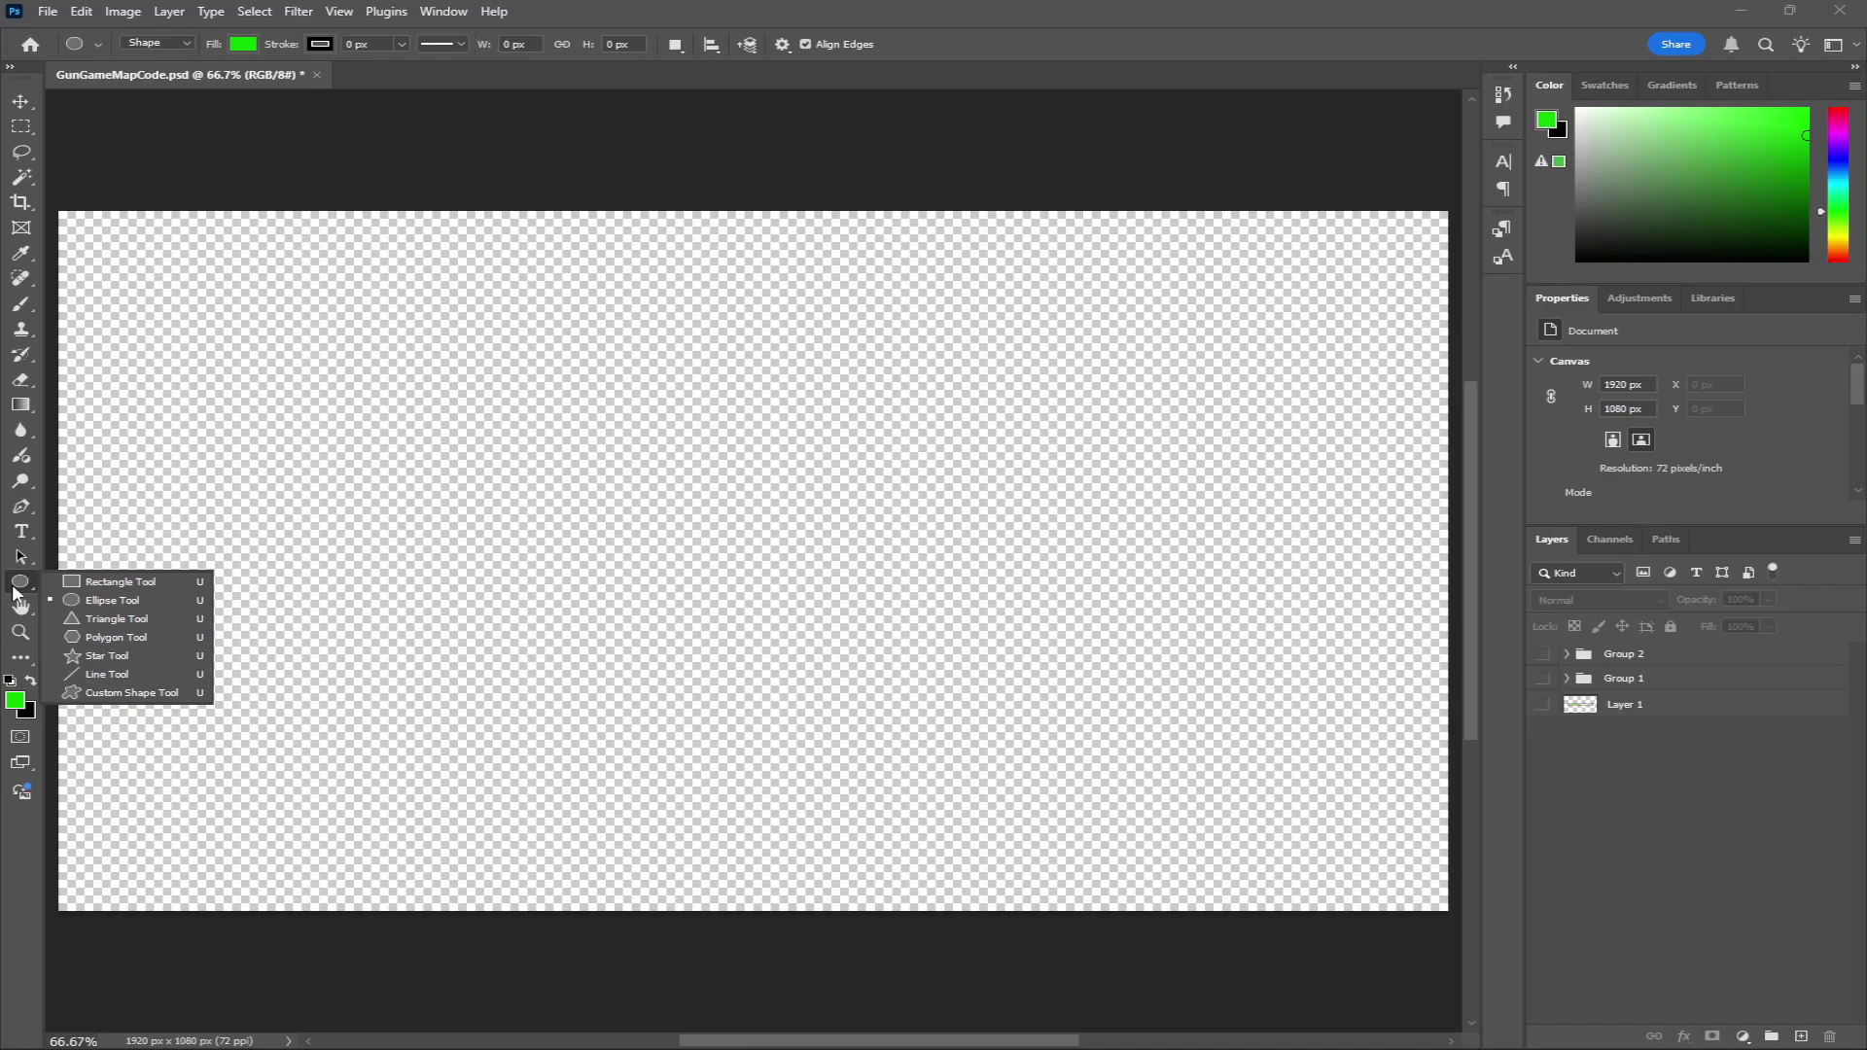
pyautogui.click(82, 582)
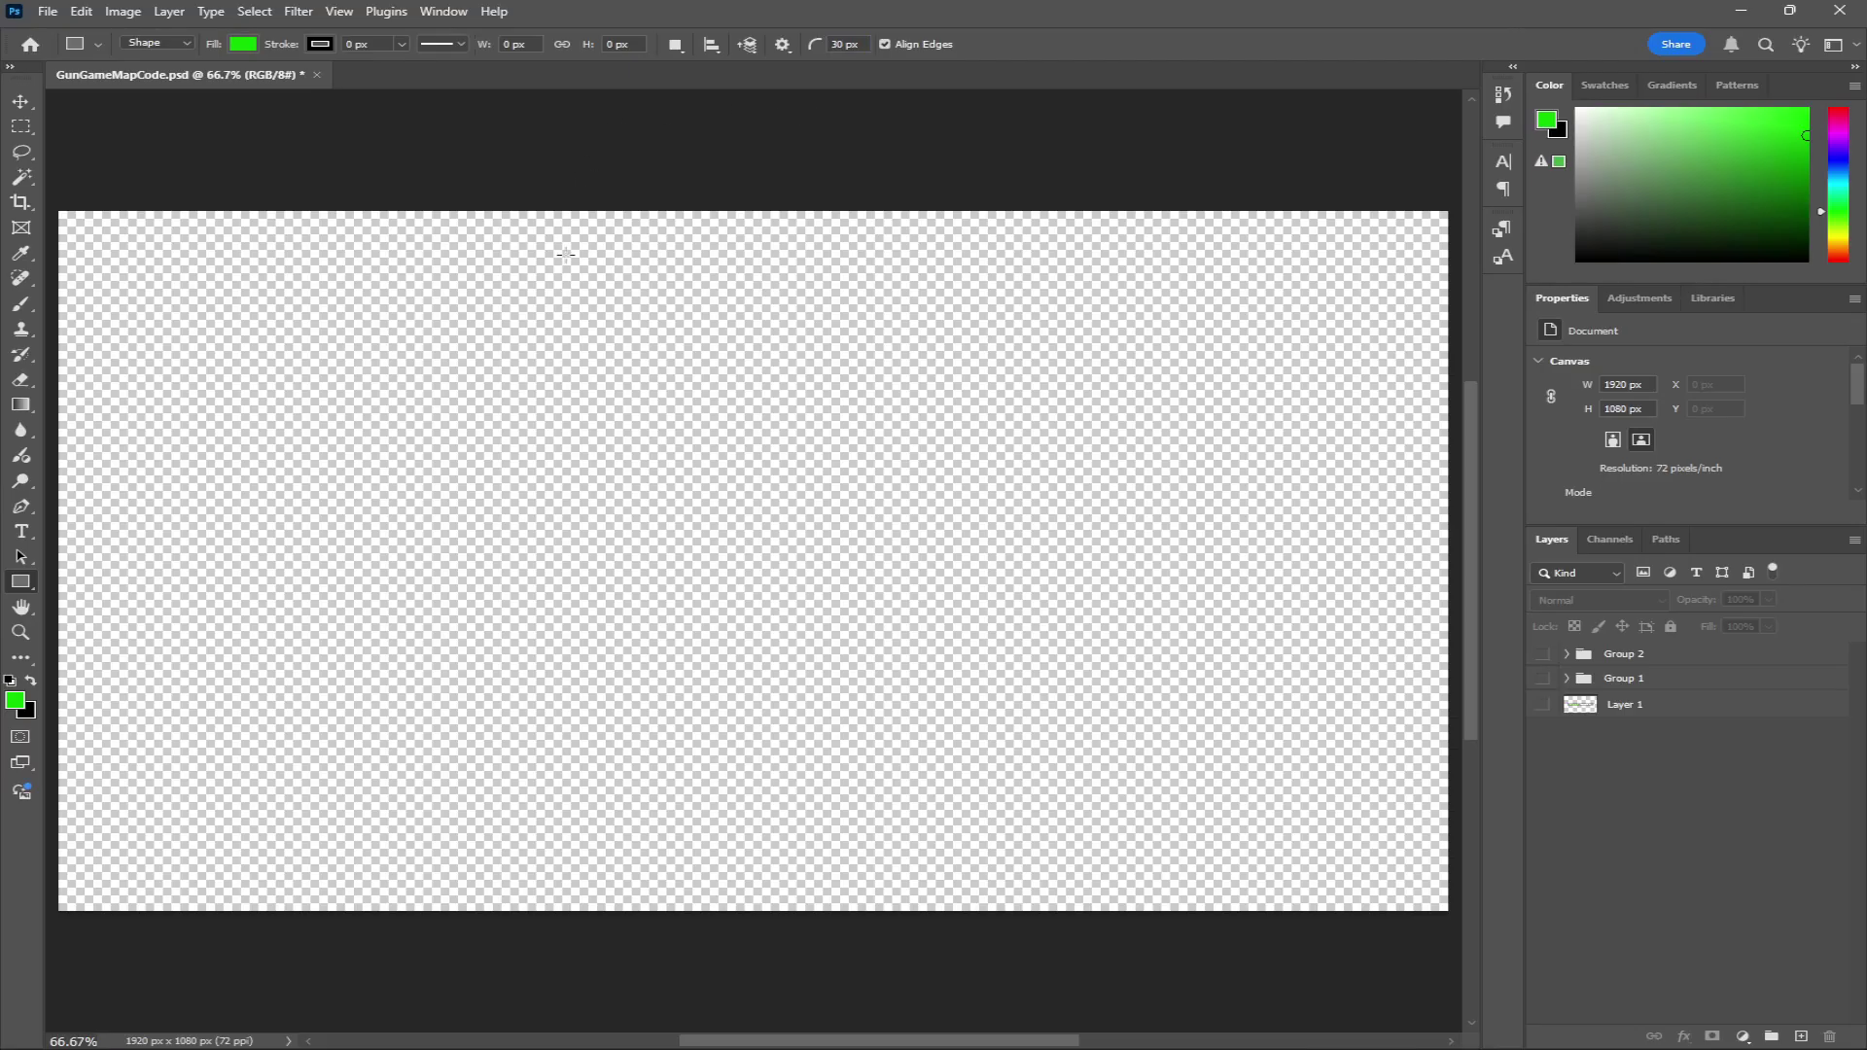
pyautogui.moveTo(362, 481); pyautogui.dragTo(1131, 625)
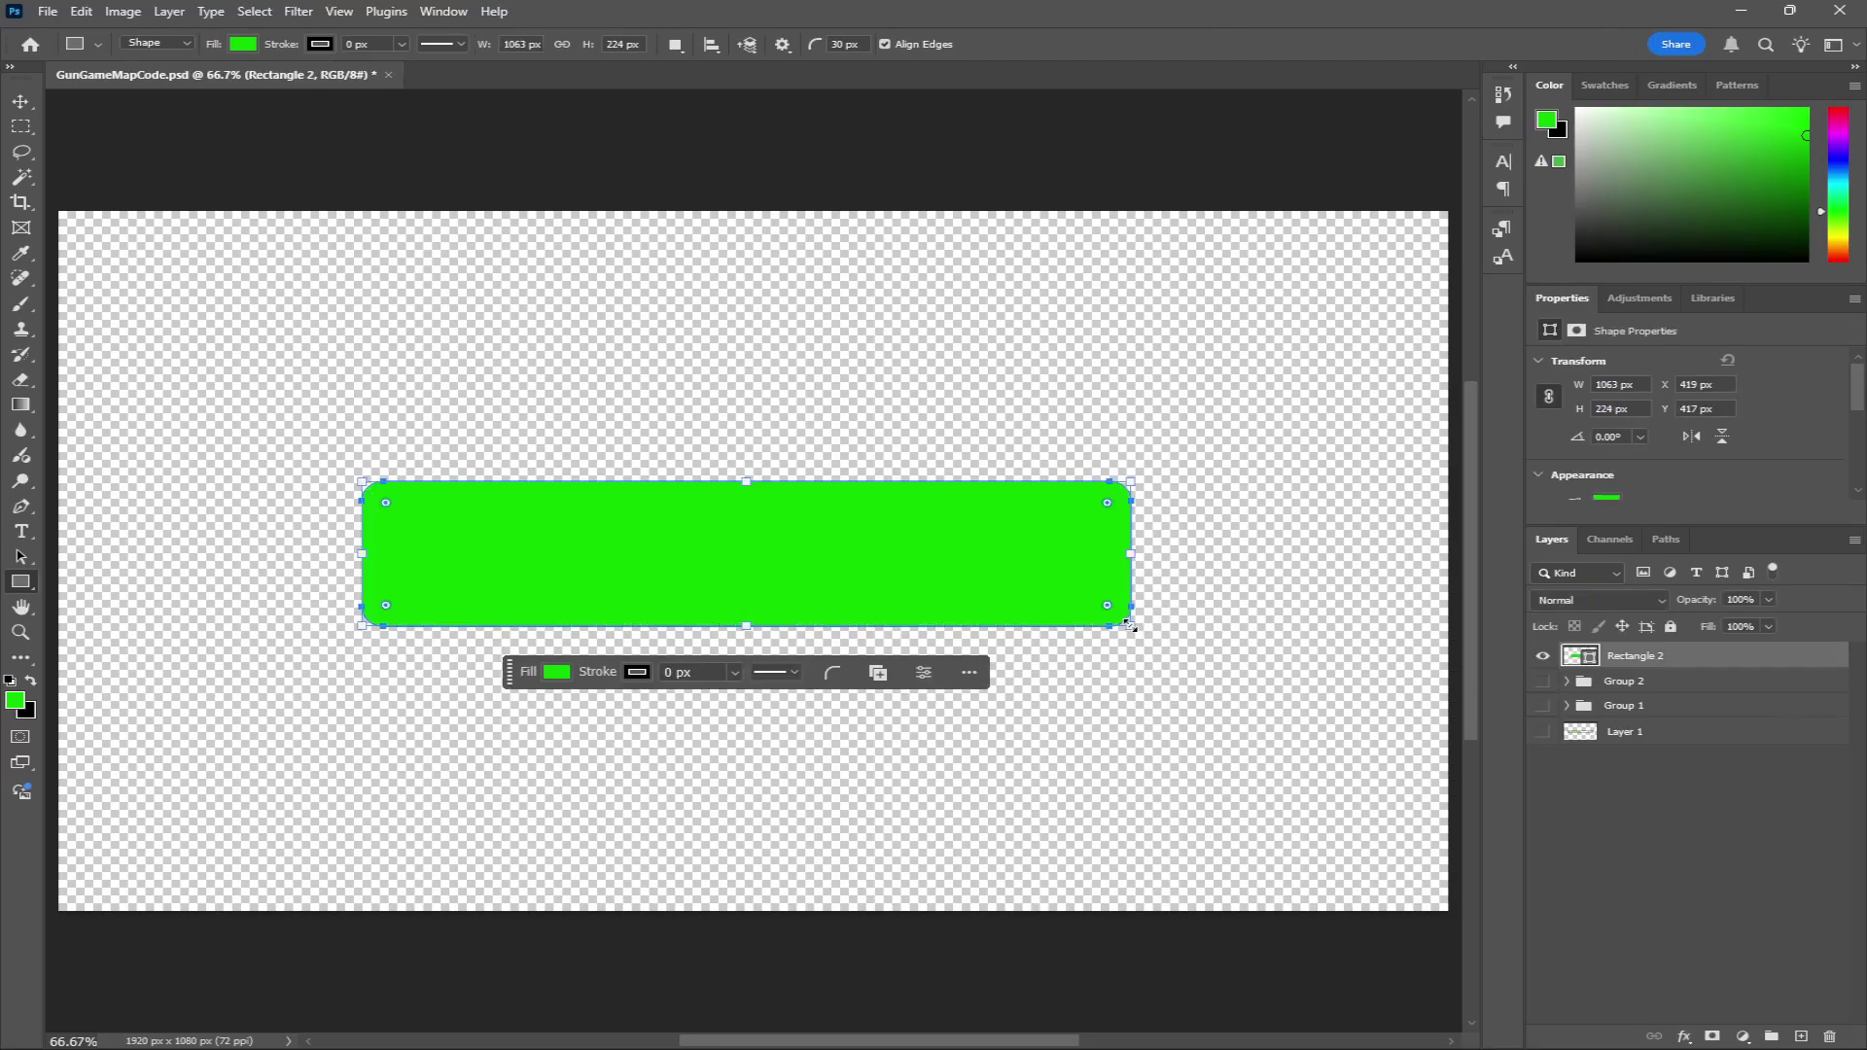
pyautogui.click(538, 671)
pyautogui.click(606, 775)
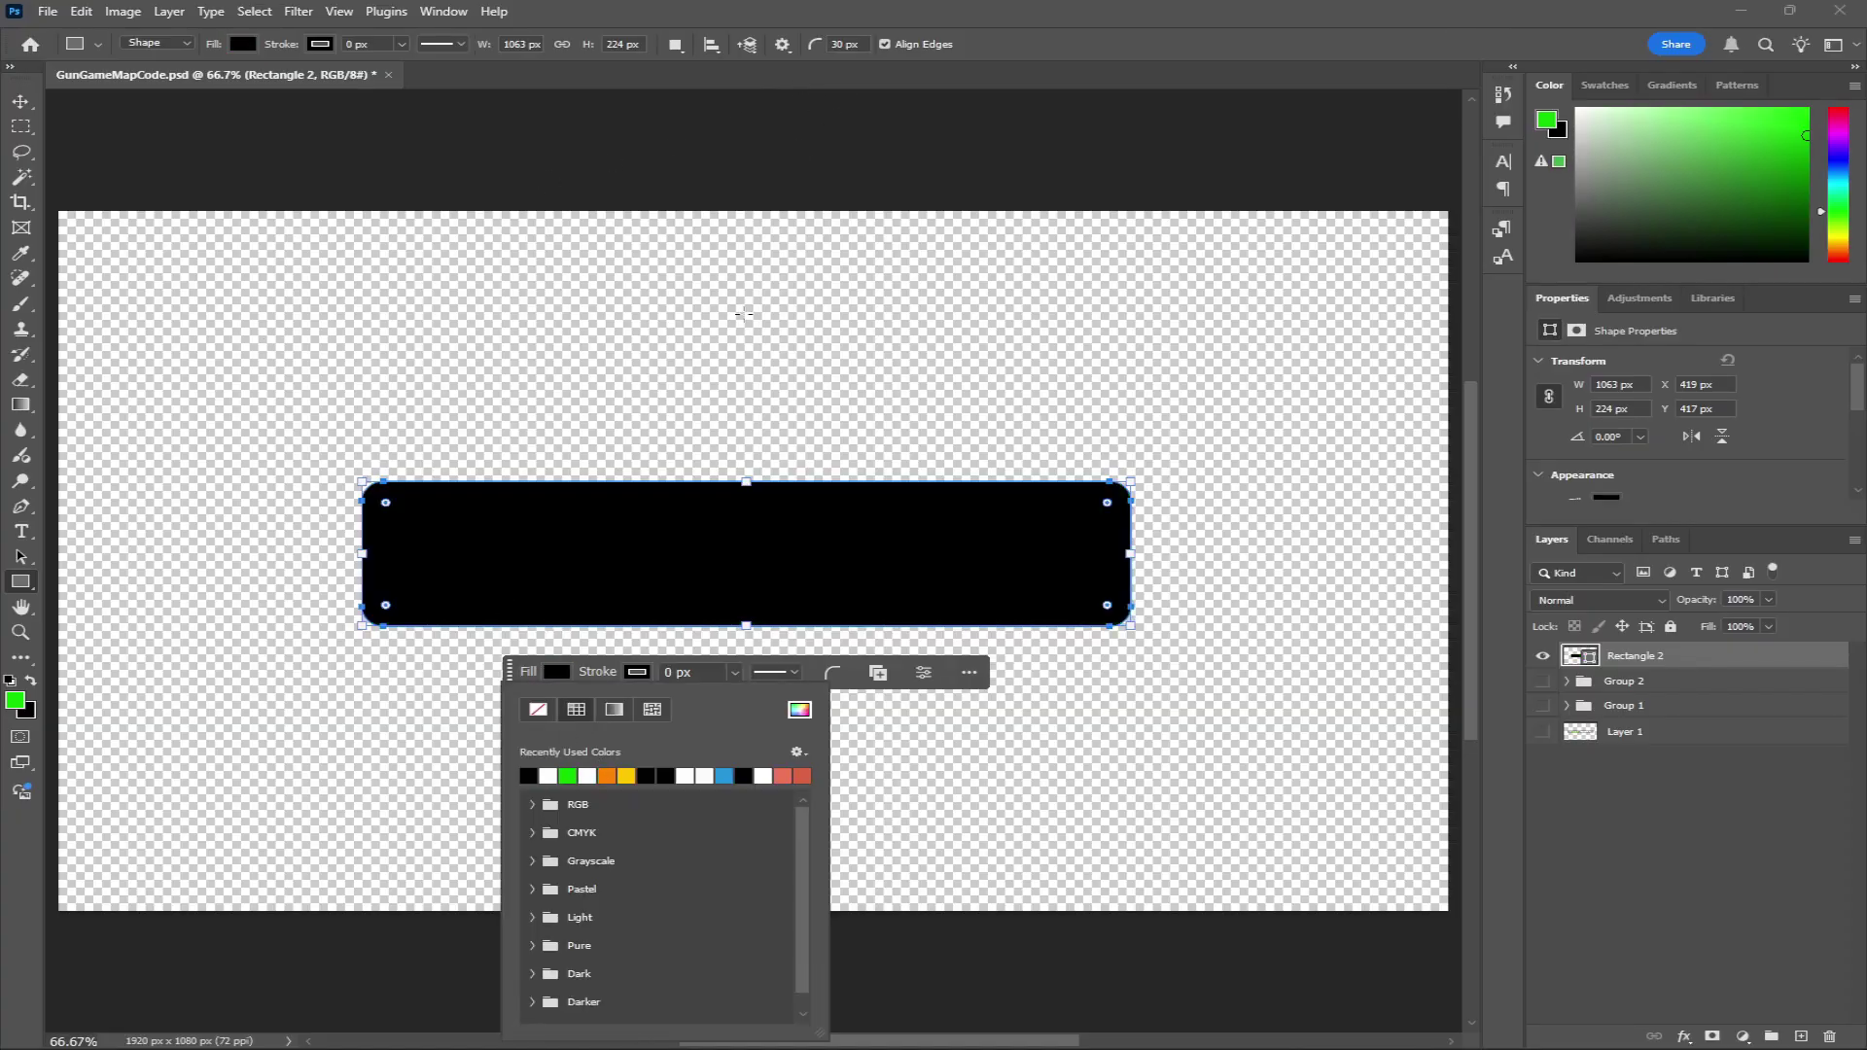
# Round the black rectangle's corners, trying a 50 px radius and settling on 70 px
pyautogui.click(832, 672)
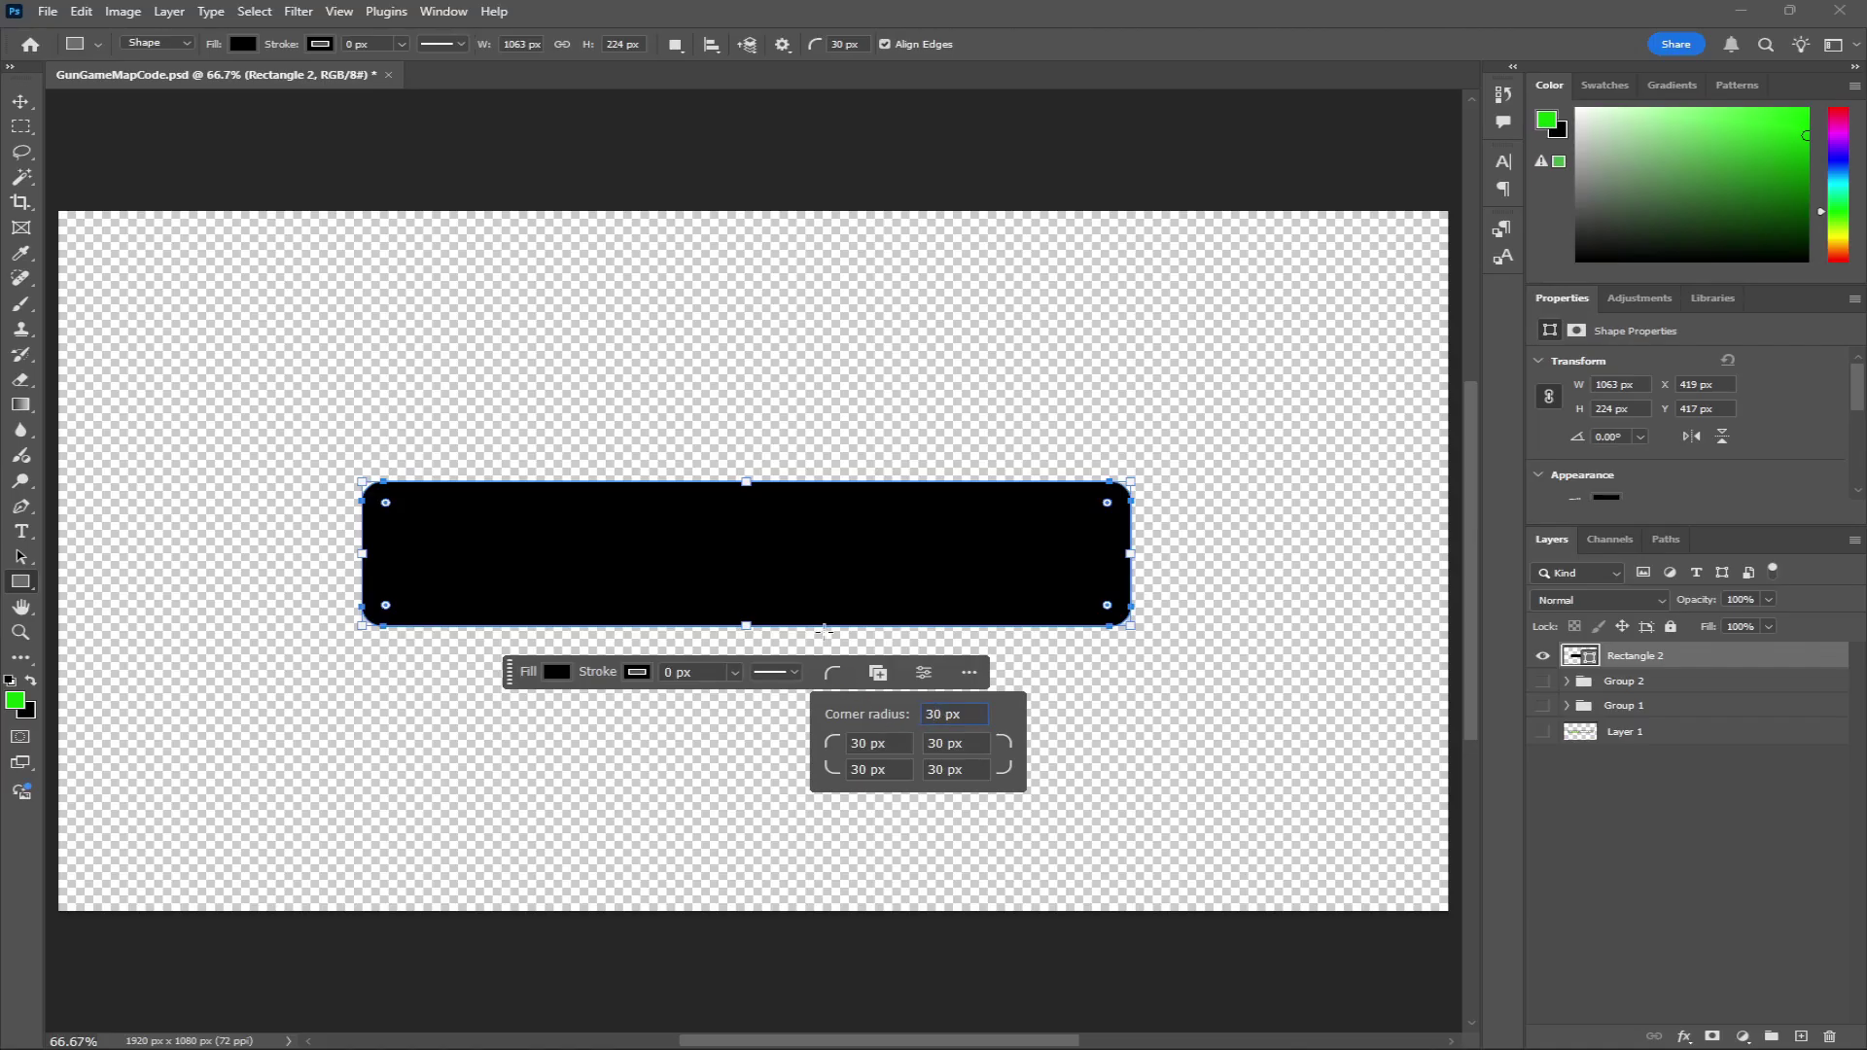
pyautogui.write('5')
pyautogui.press('Return')
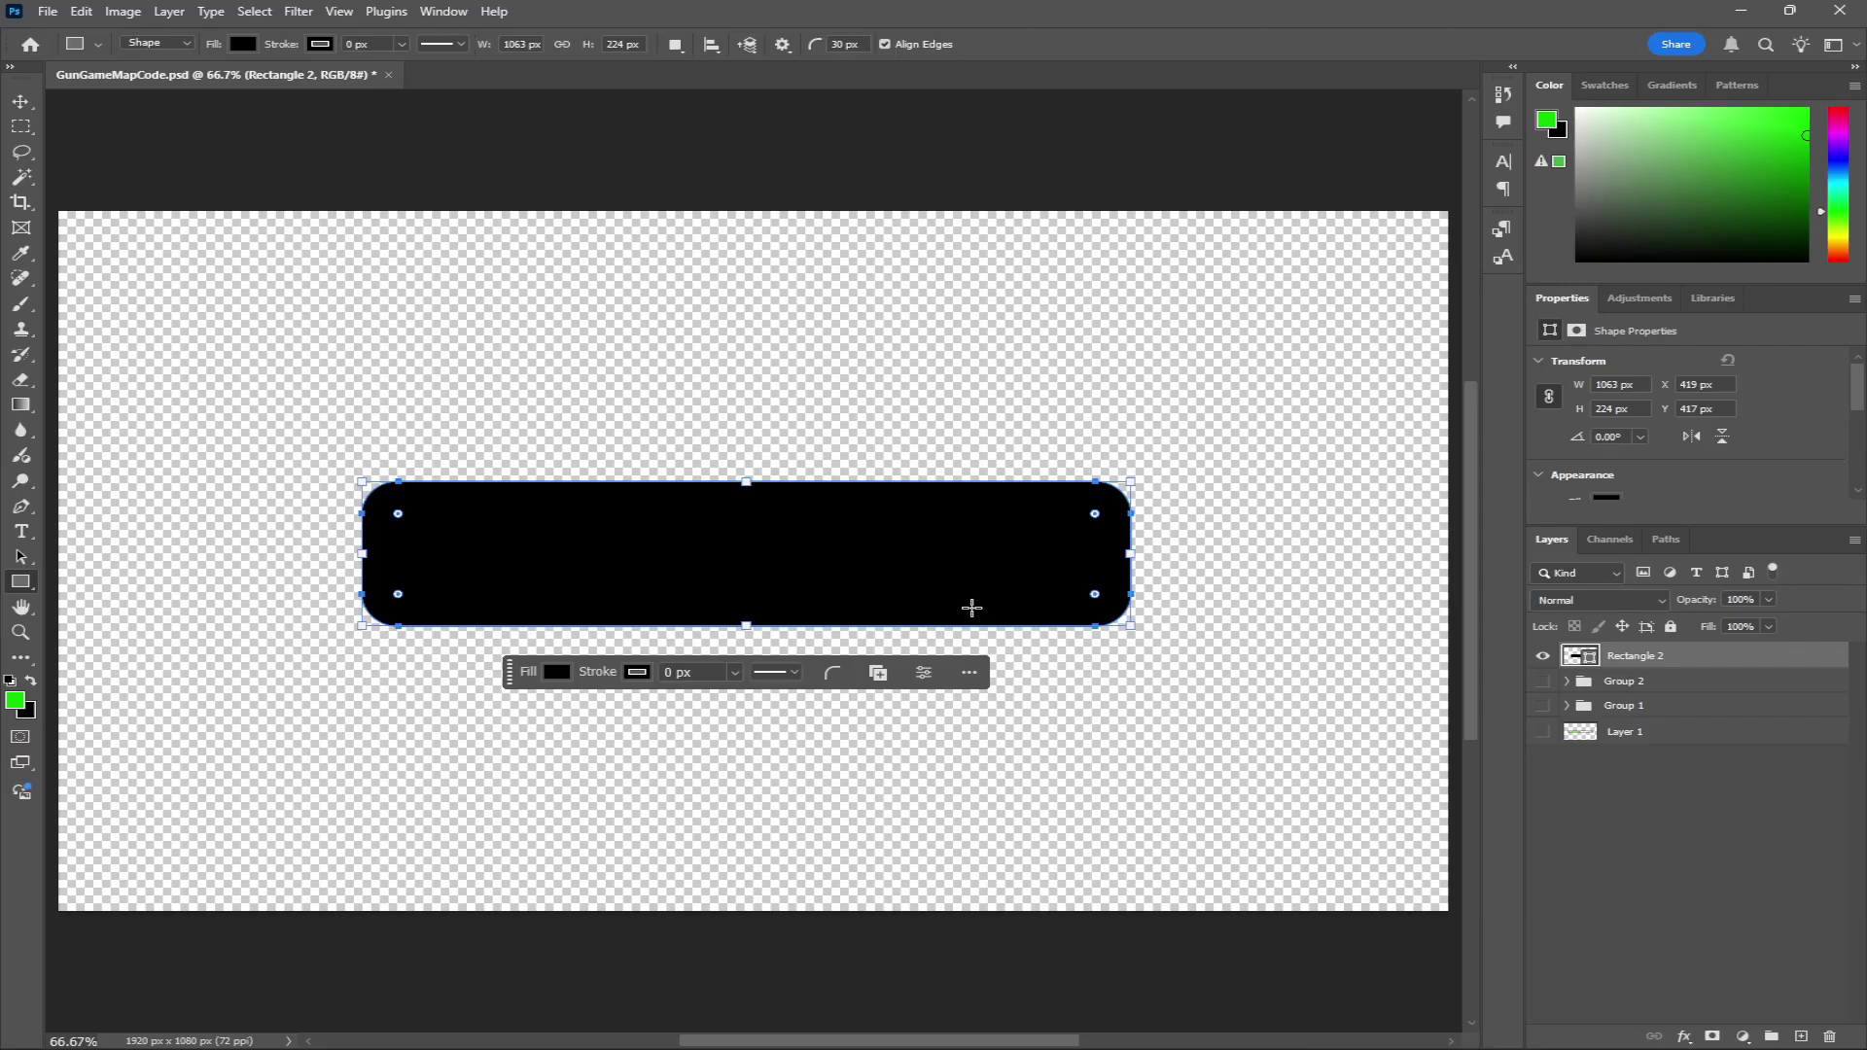
pyautogui.click(832, 672)
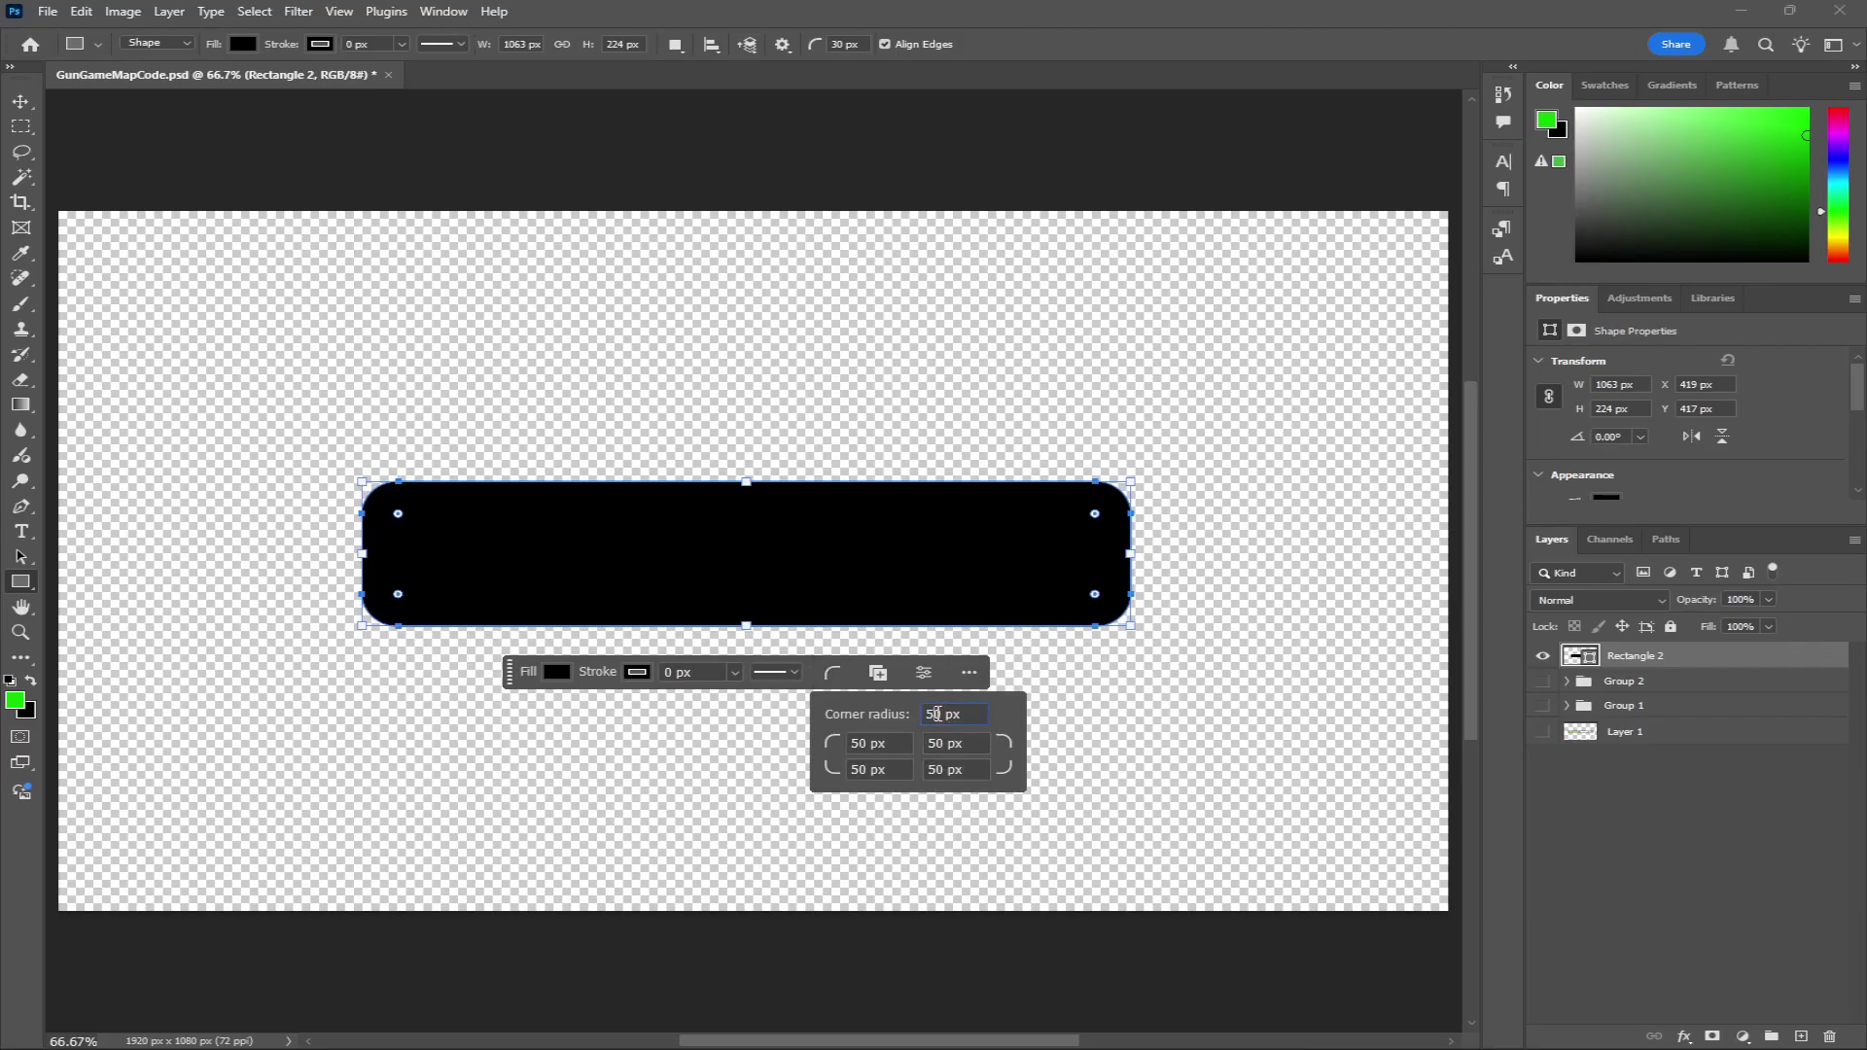
pyautogui.press('BackSpace')
pyautogui.write('7')
pyautogui.press('Return')
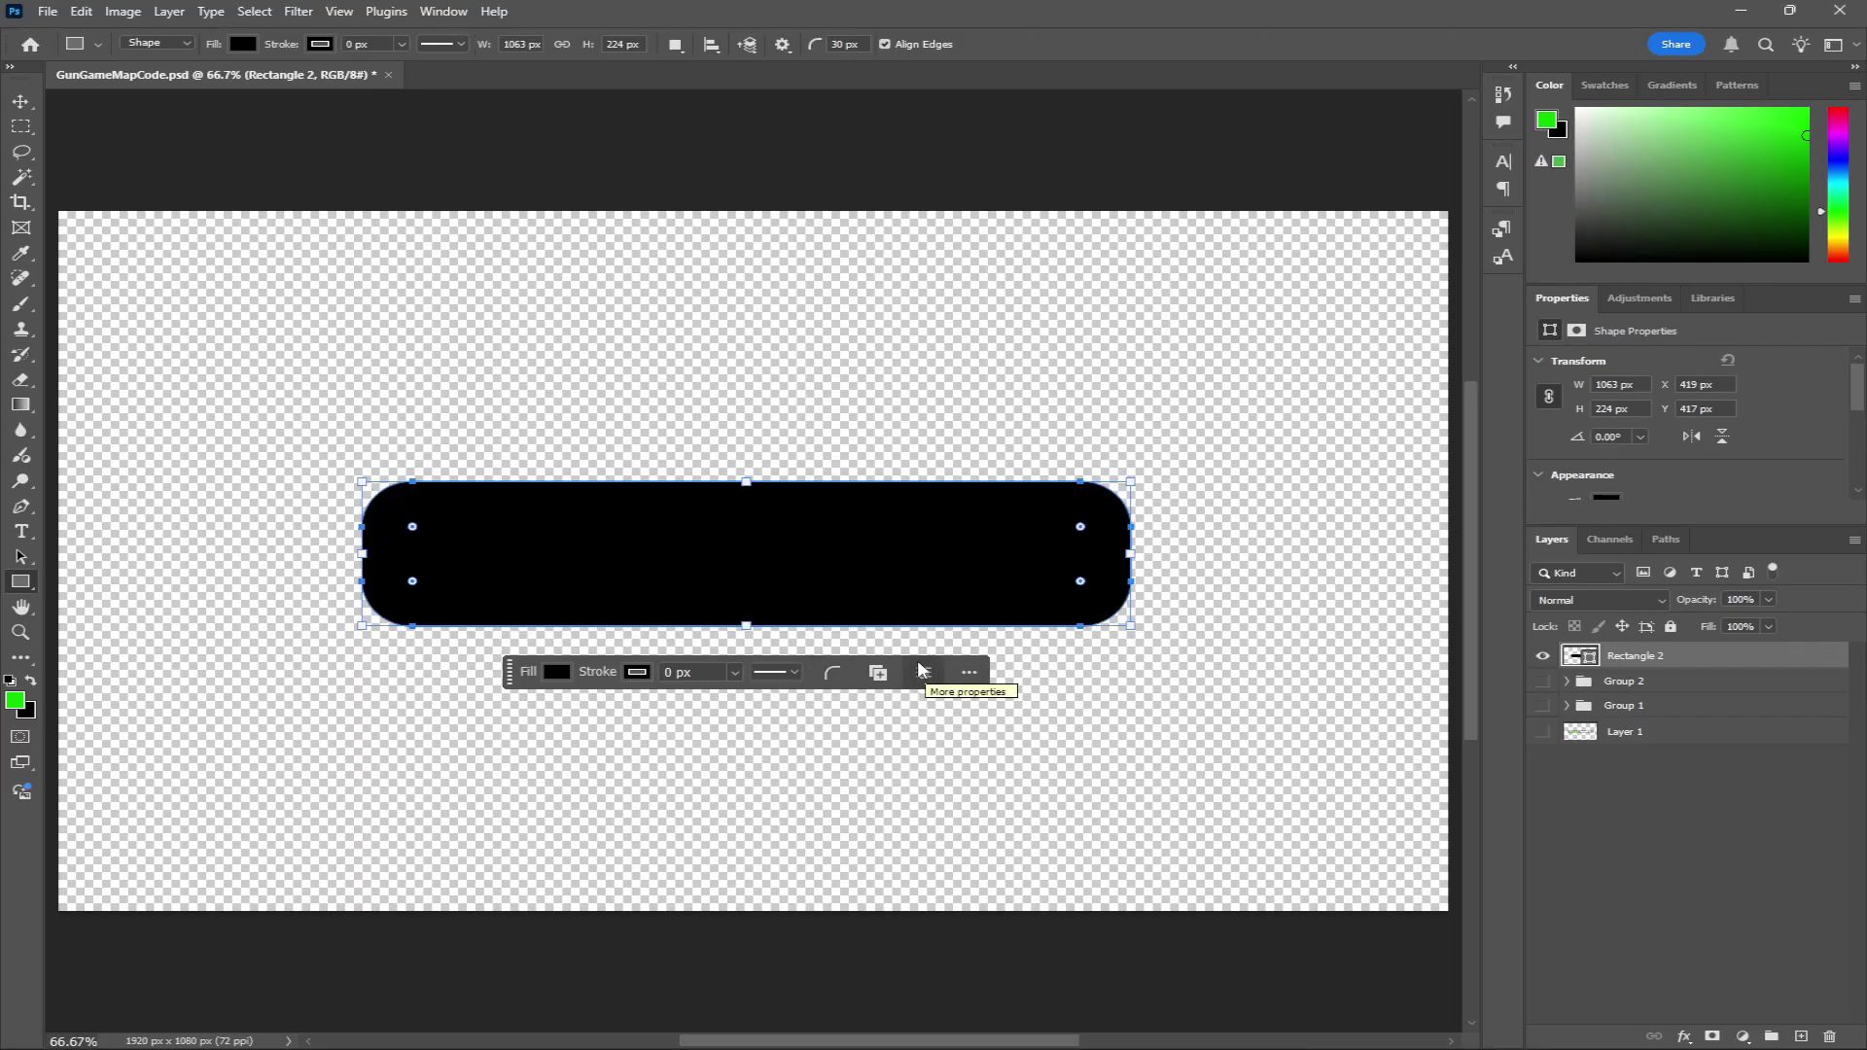
# Reduce the rectangle's height to about 161 px to form a pill shape and recentre it on the canvas
pyautogui.click(25, 111)
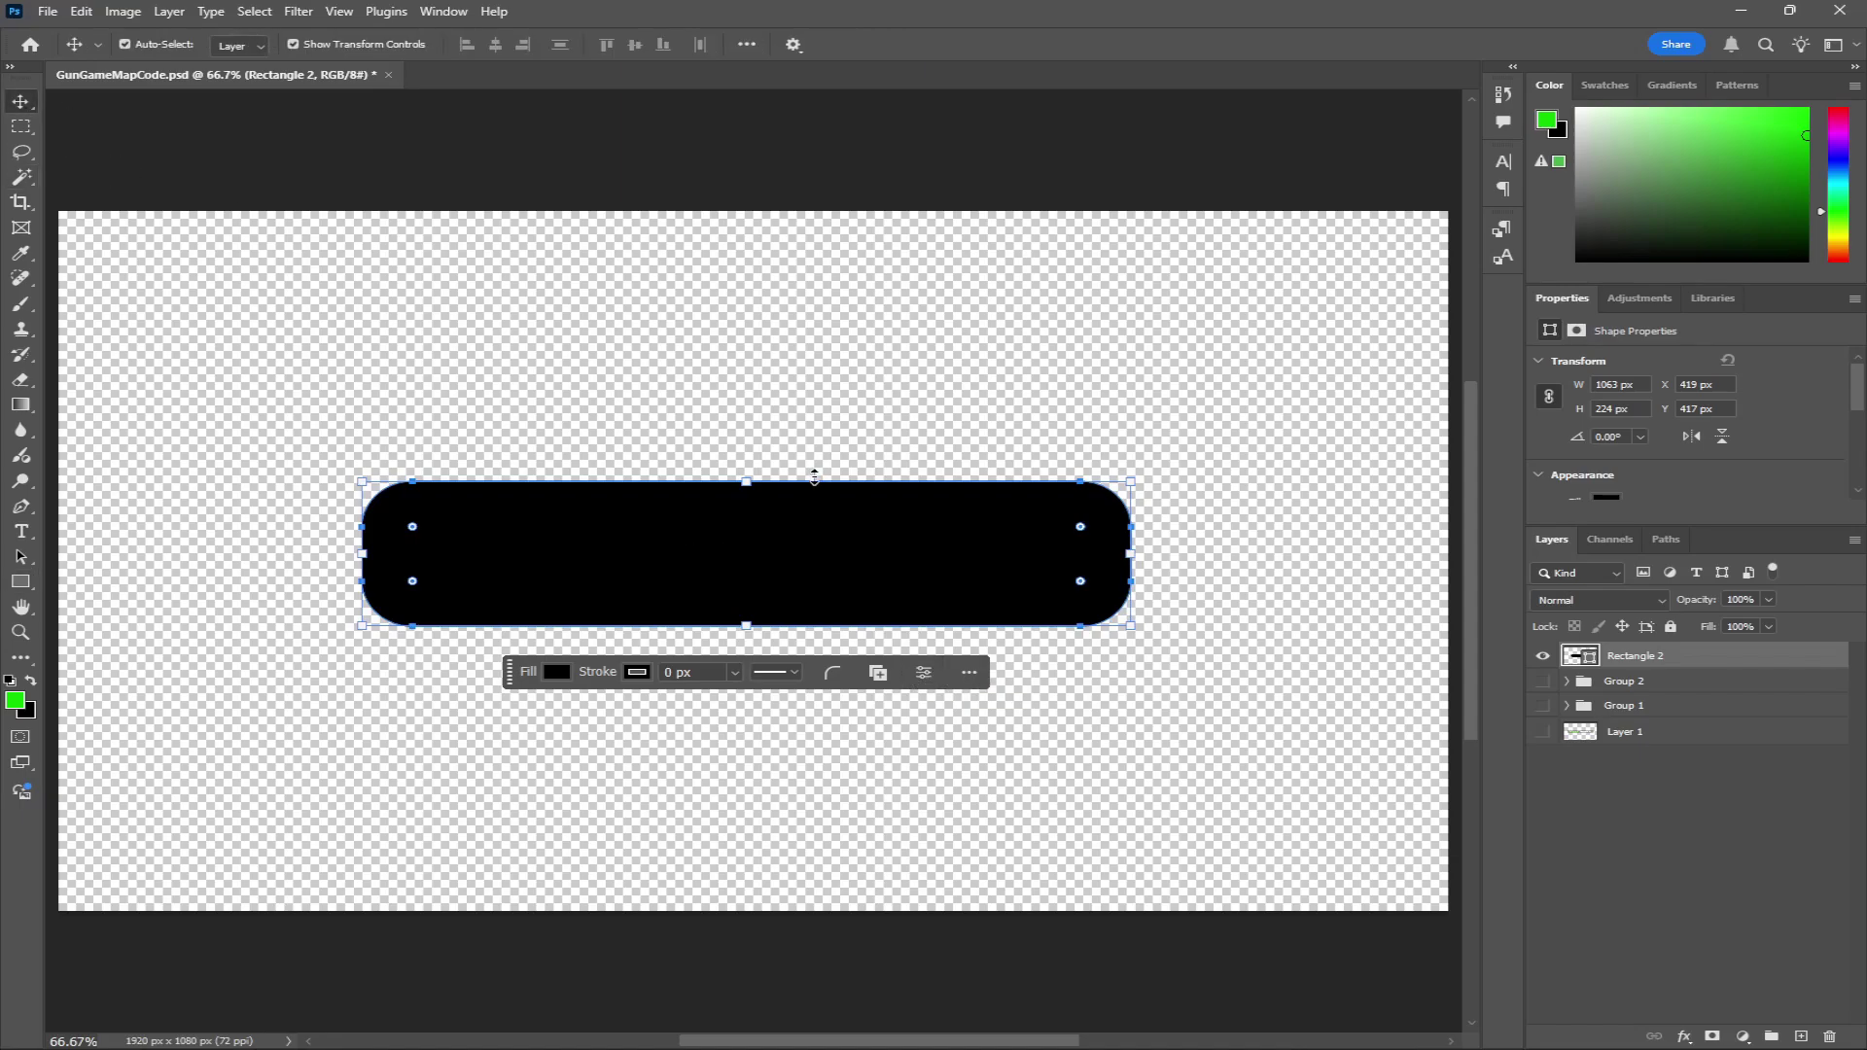
pyautogui.hotkey('ctrl', 't')
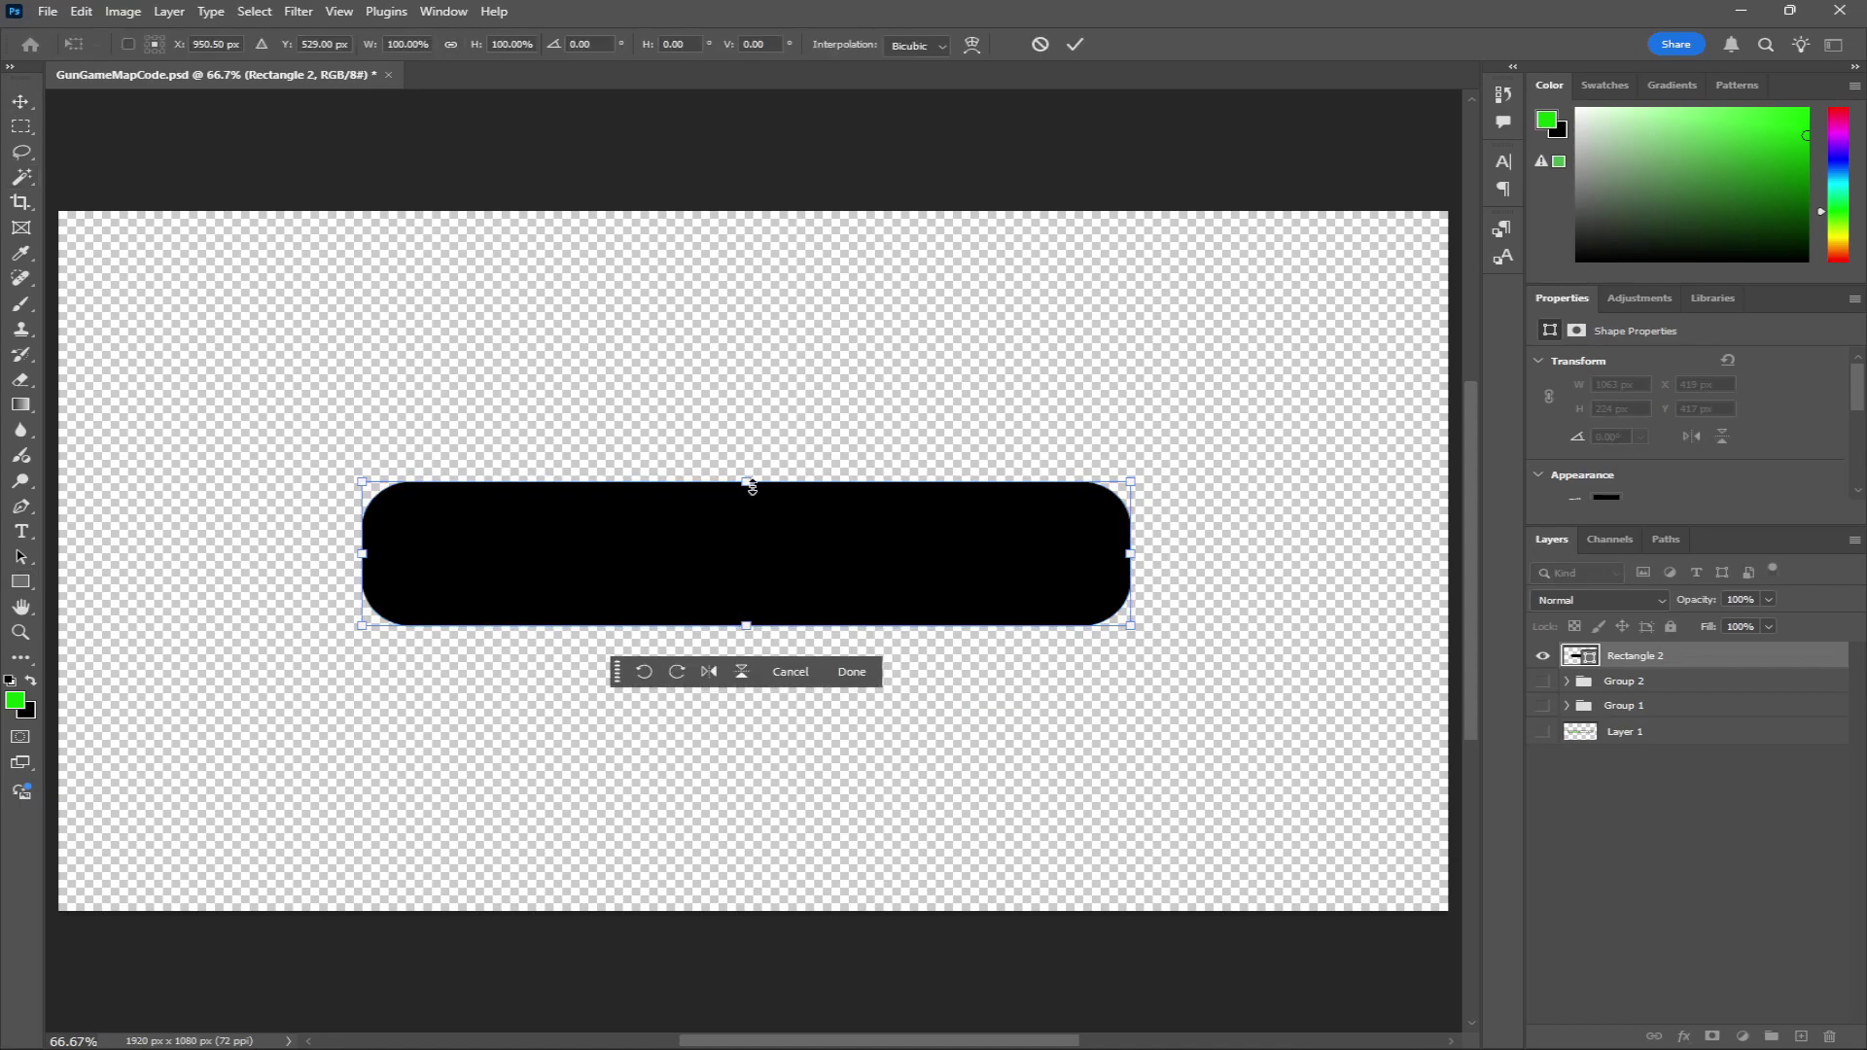
pyautogui.moveTo(746, 482); pyautogui.dragTo(744, 522)
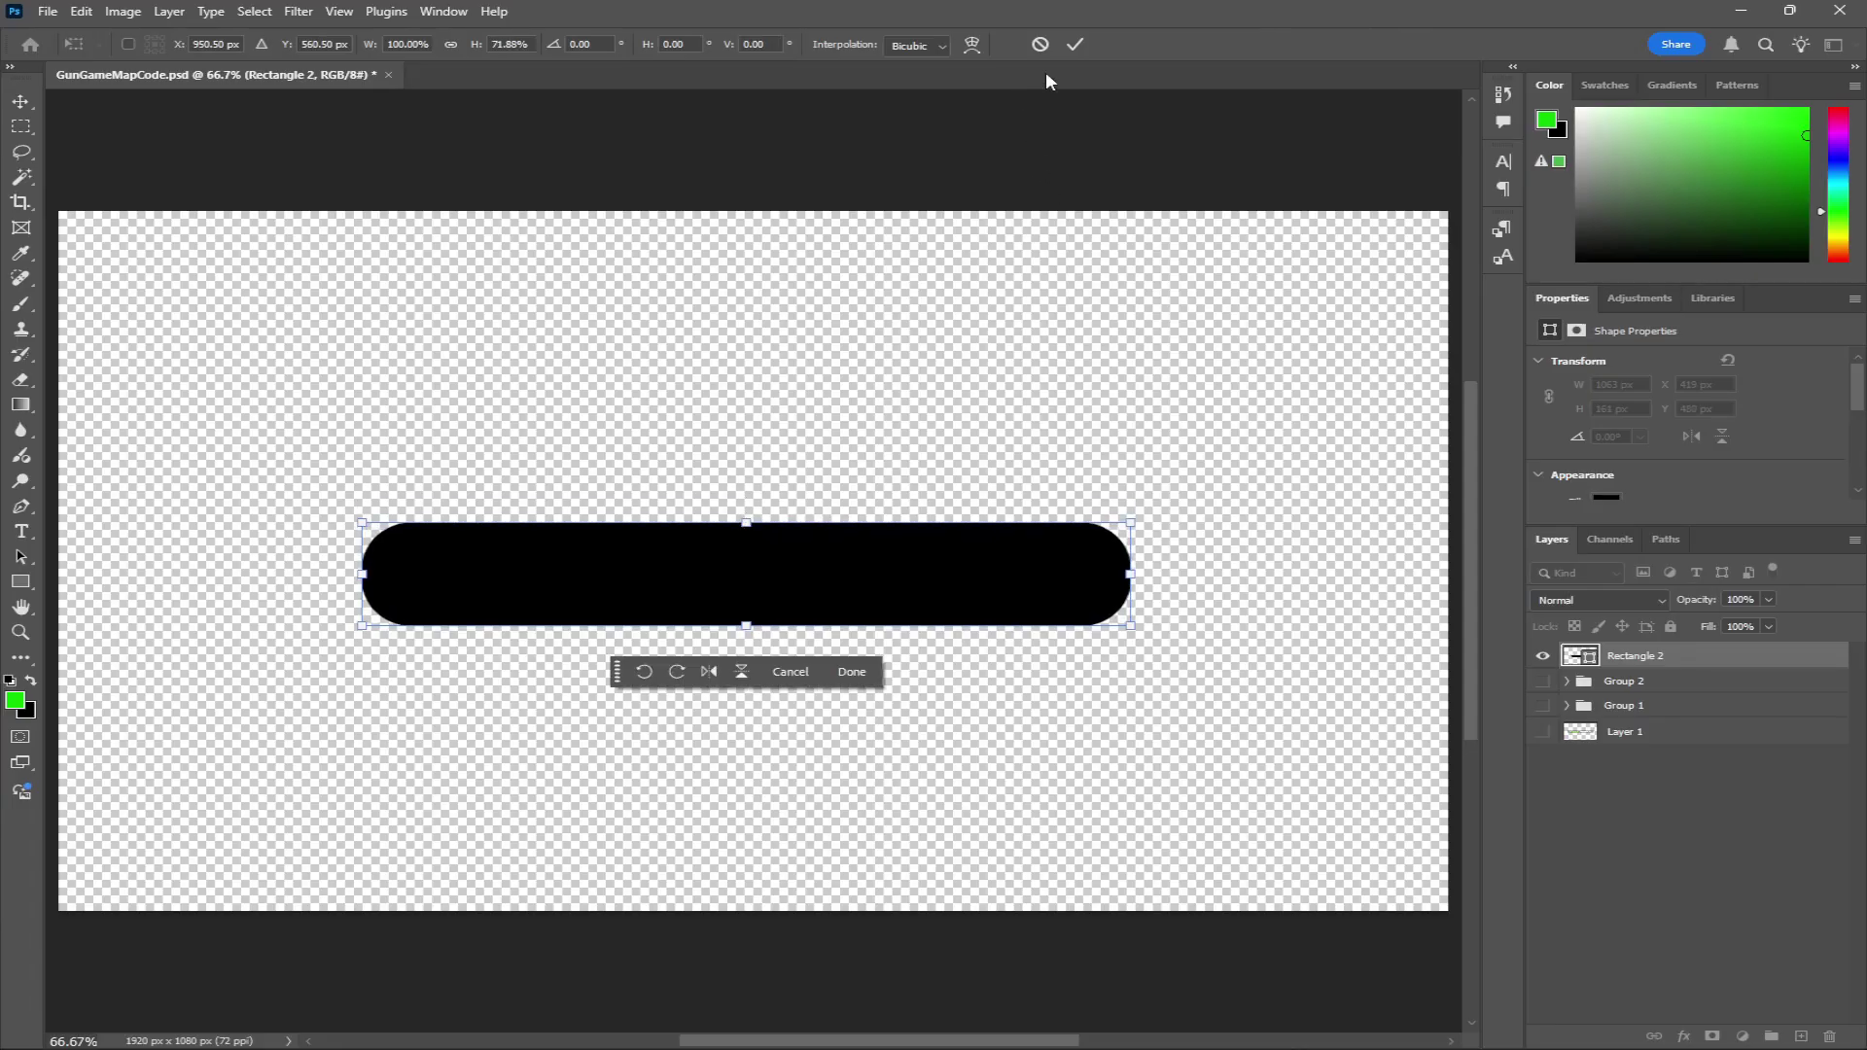
pyautogui.press('Return')
pyautogui.moveTo(808, 592)
pyautogui.mouseDown()
pyautogui.moveTo(834, 591)
pyautogui.moveTo(817, 572)
pyautogui.mouseUp()
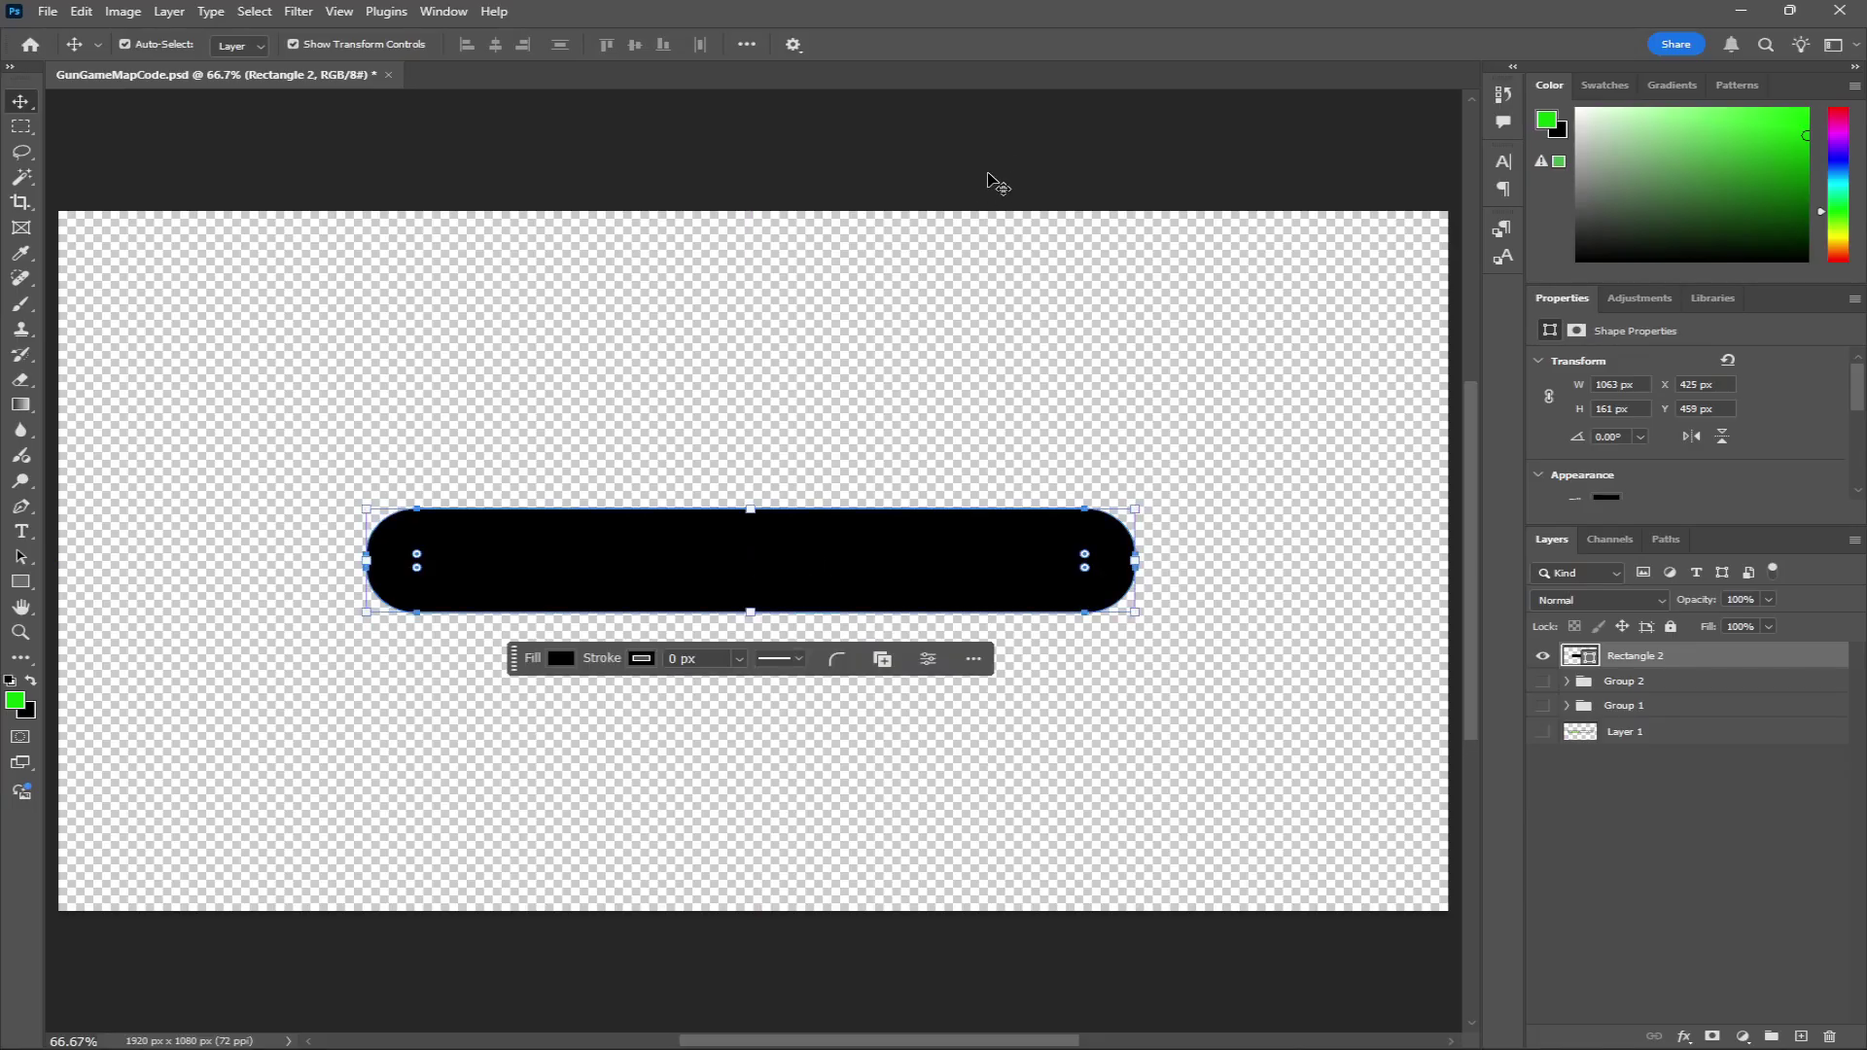
pyautogui.click(988, 181)
# Convert the Rectangle 2 layer to a smart object and lower its opacity to 62%
pyautogui.rightClick(1638, 660)
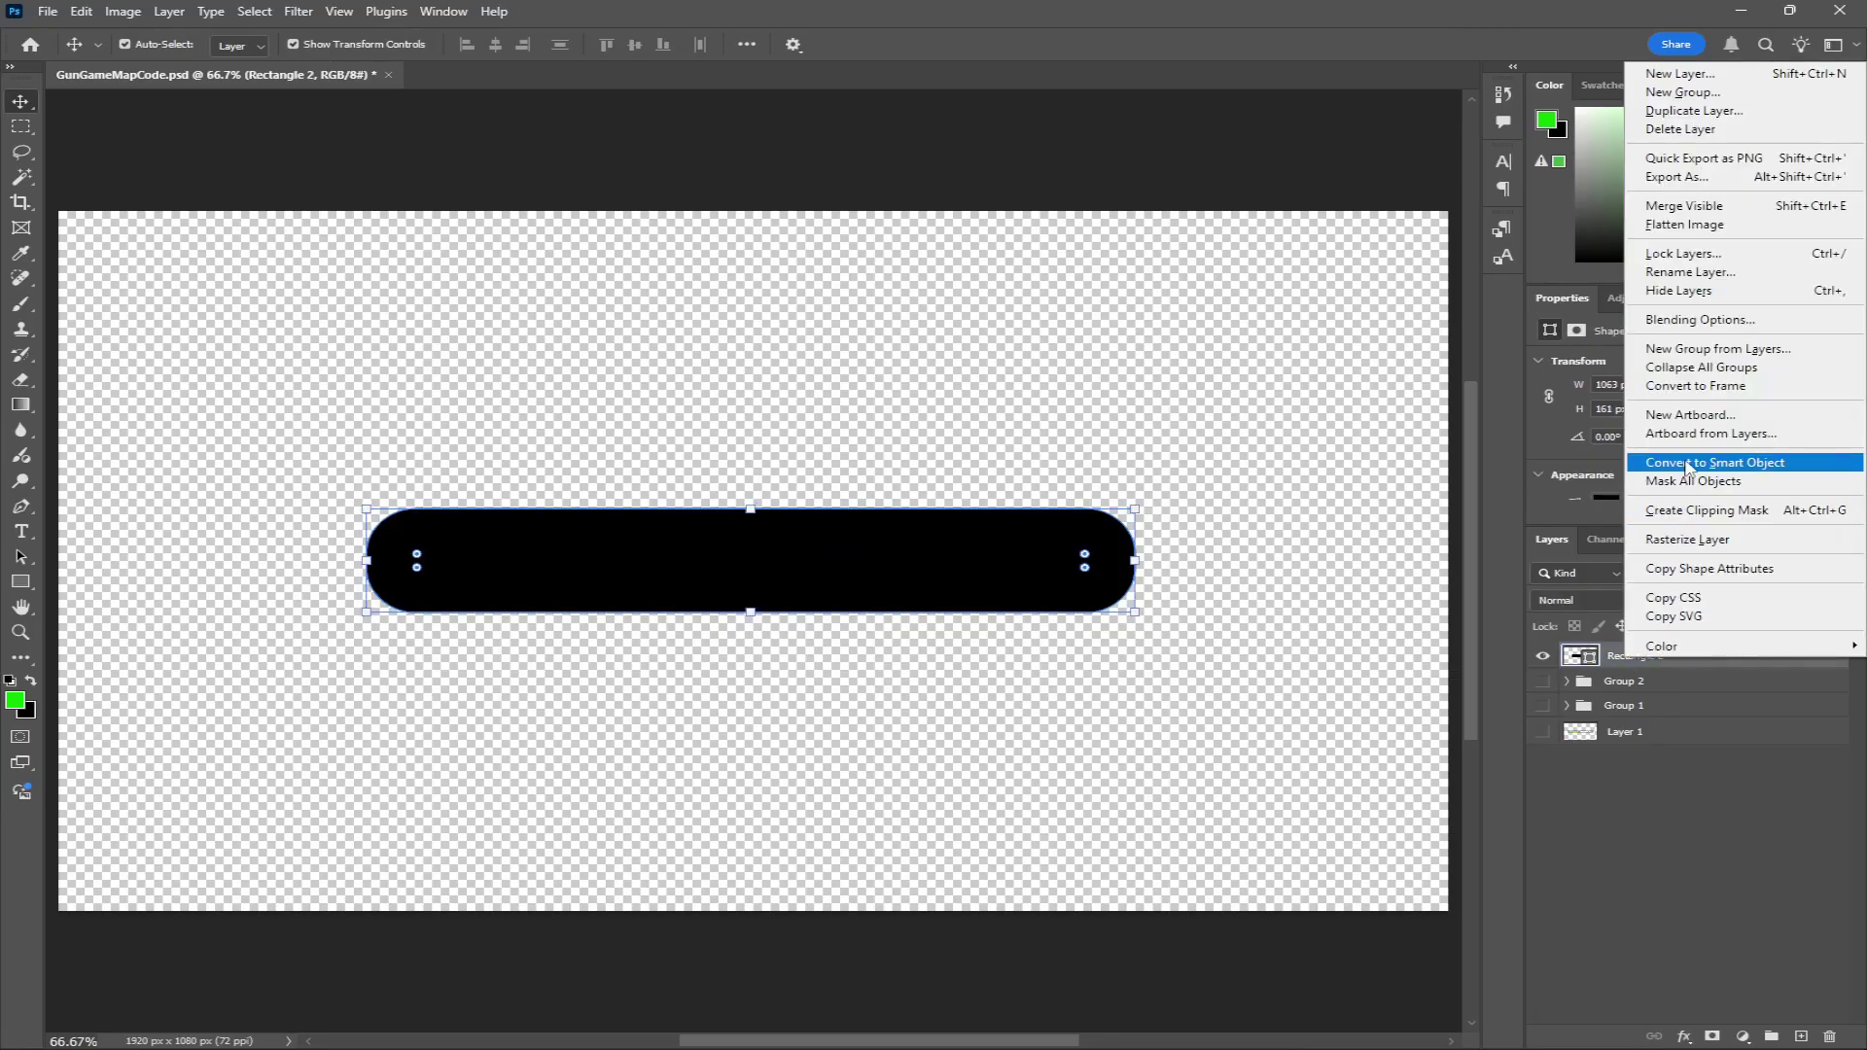
pyautogui.click(1688, 464)
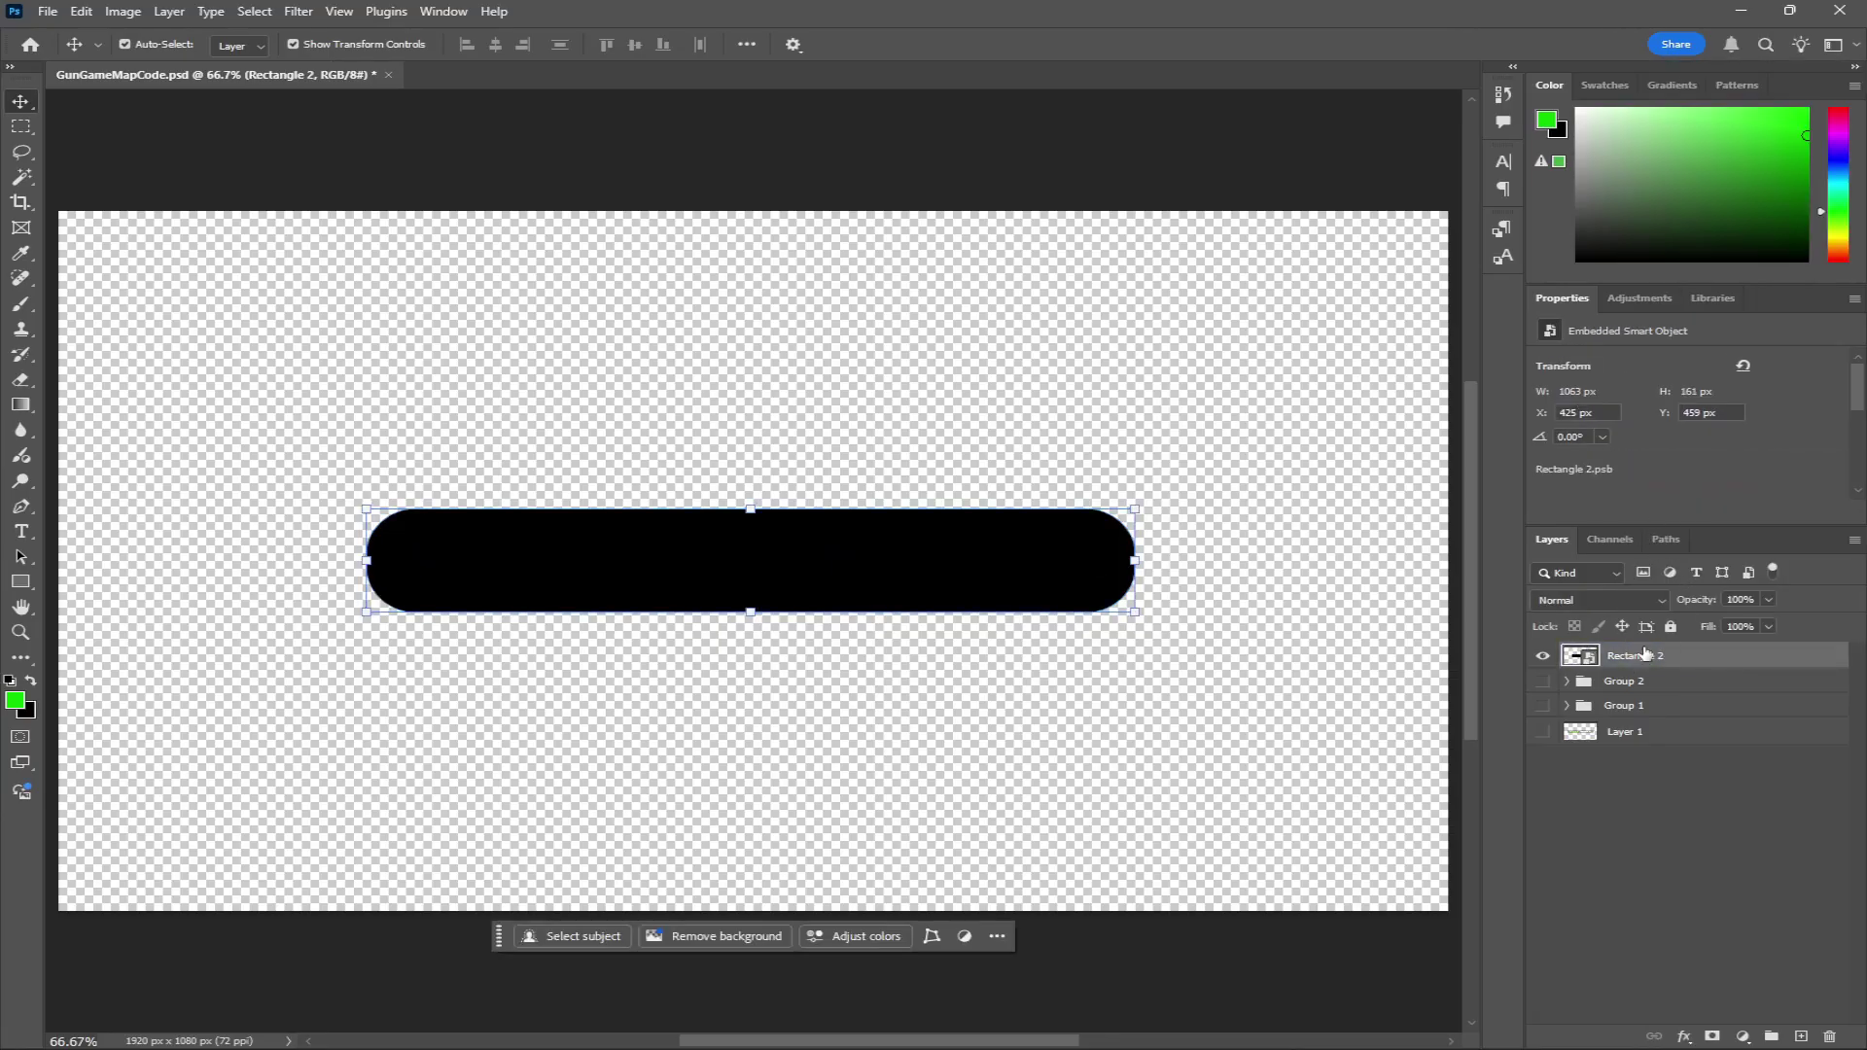
pyautogui.click(1770, 598)
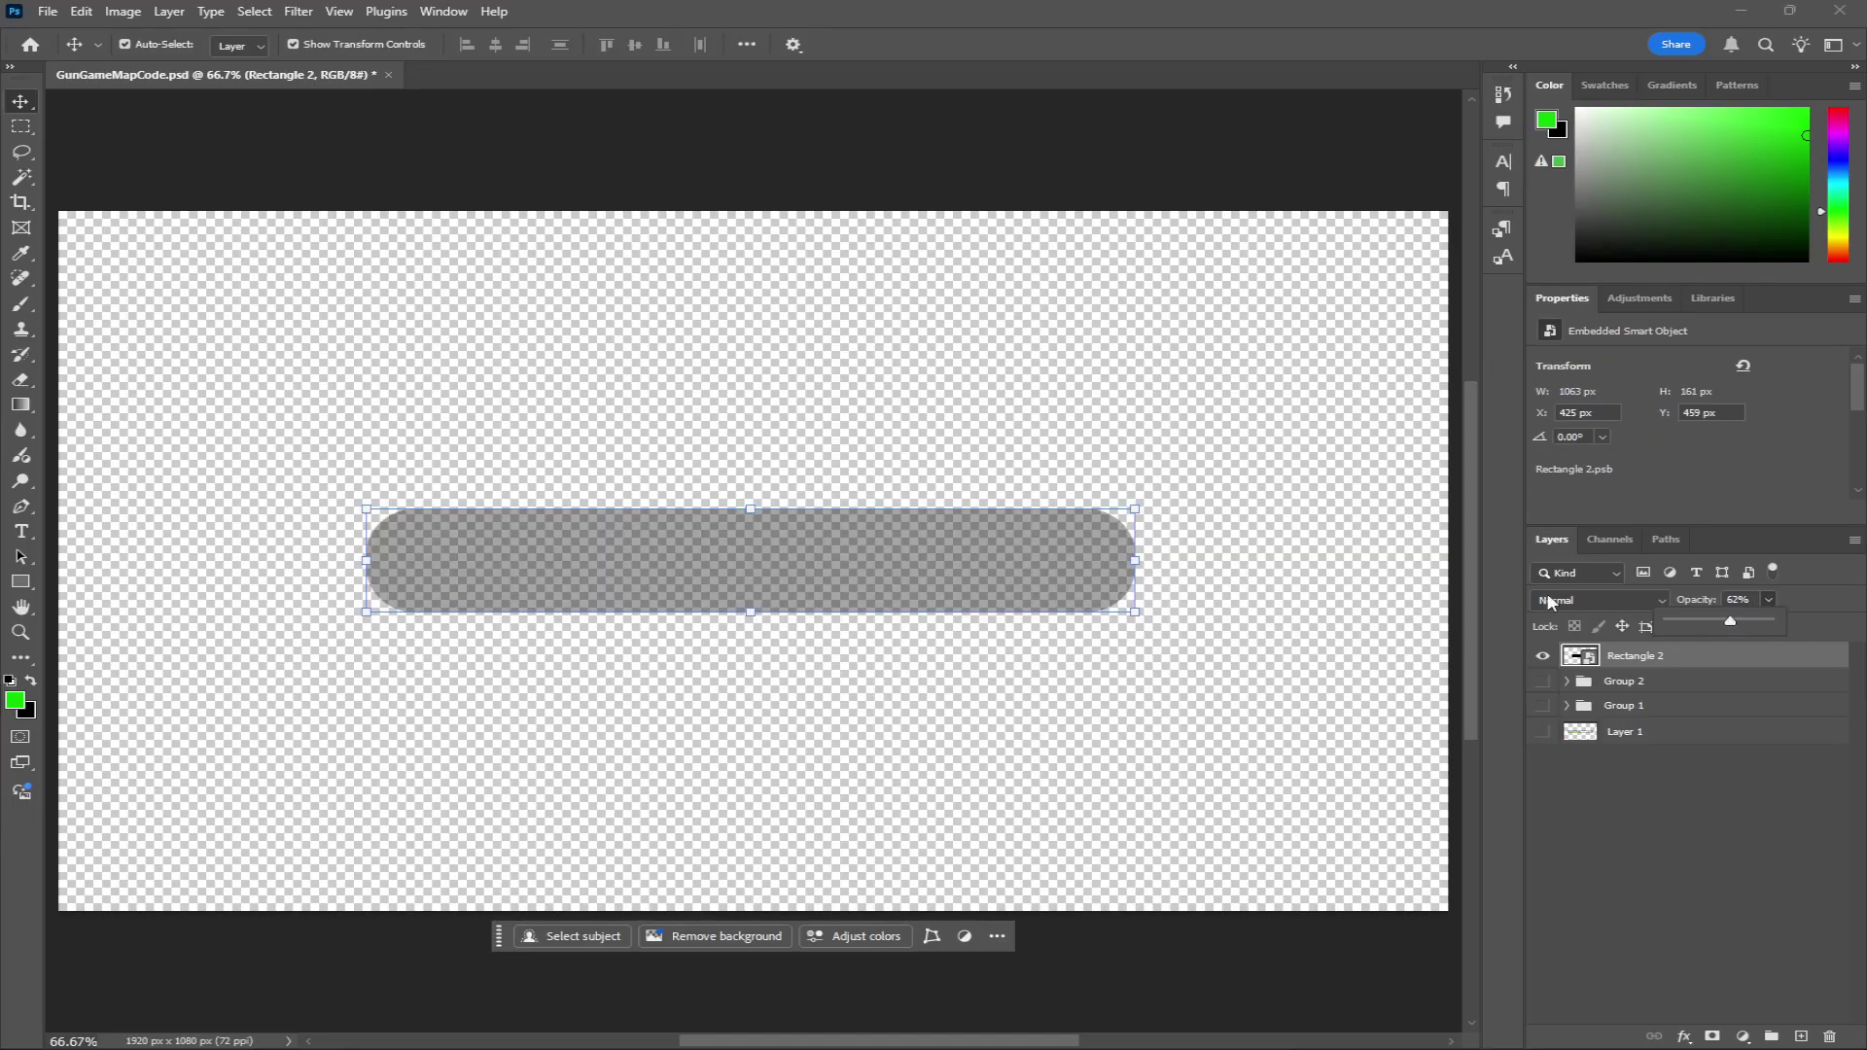
pyautogui.click(1264, 574)
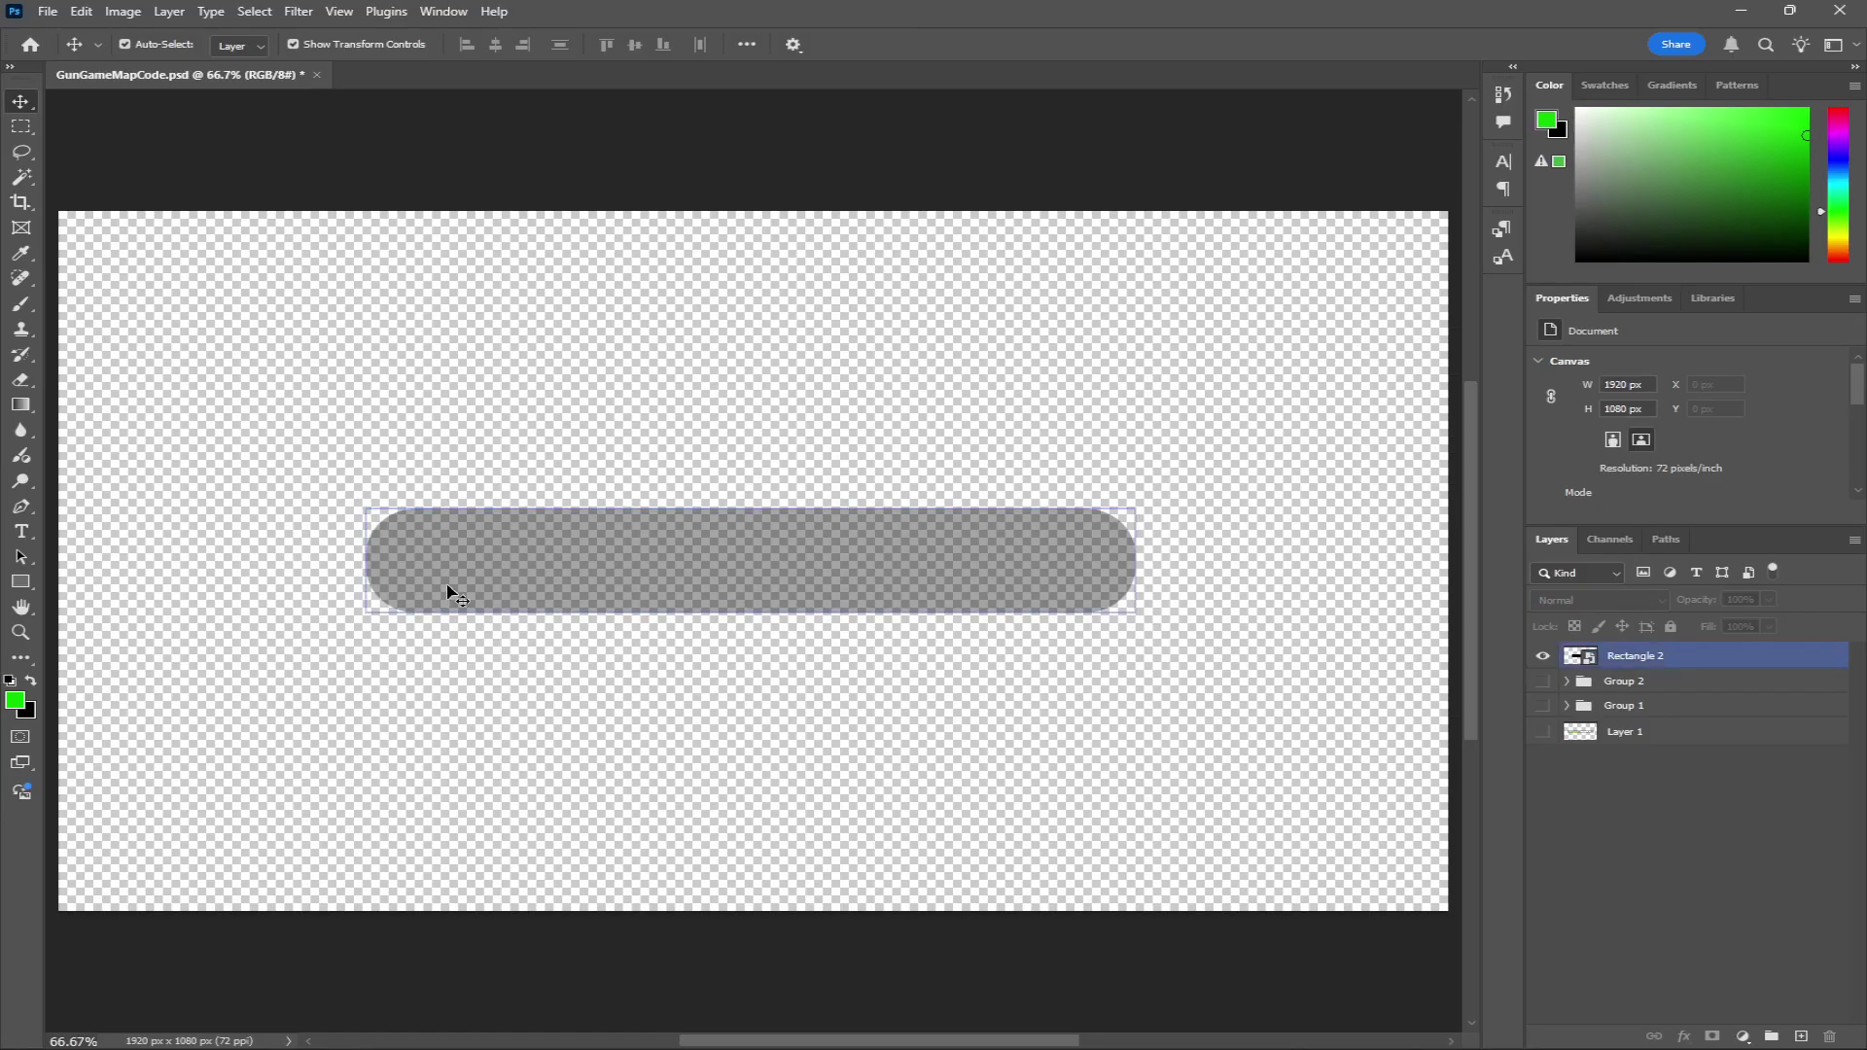
# Draw an ellipse about 339 × 335 px over the near end of the bar and fill it white
pyautogui.click(20, 581)
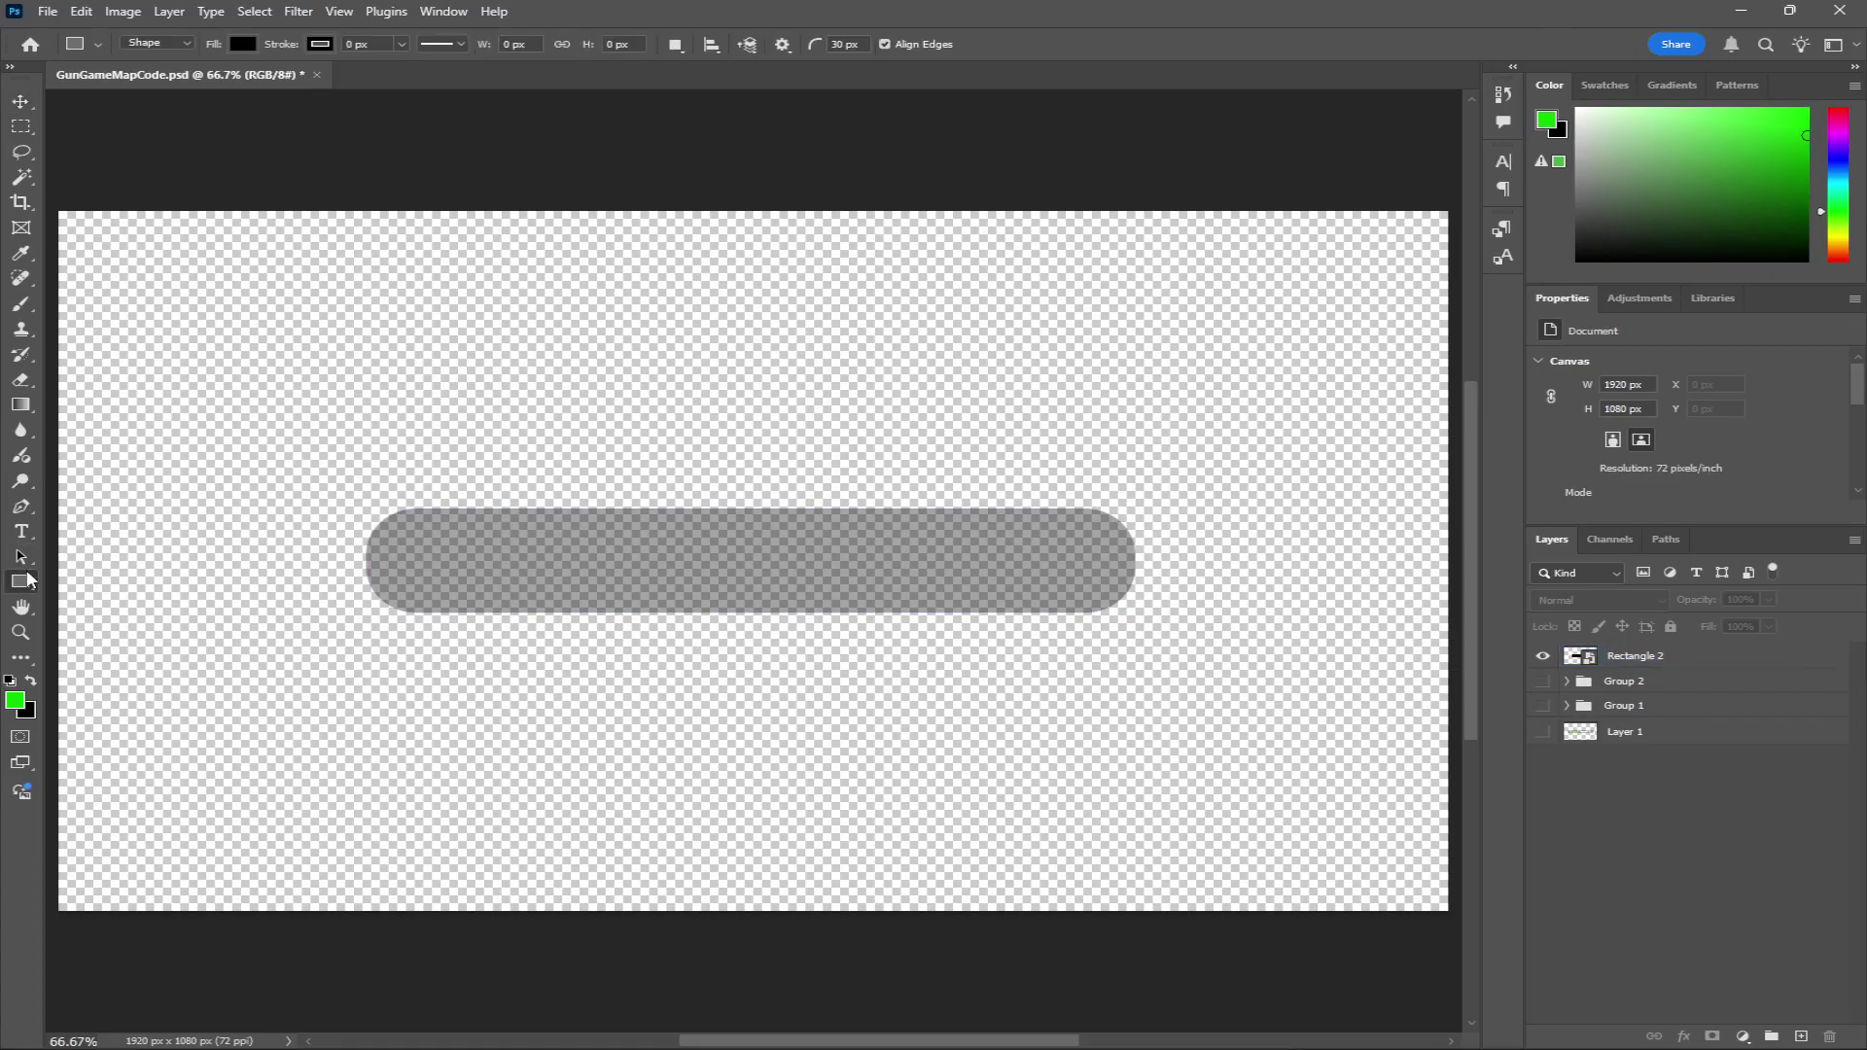
pyautogui.click(112, 600)
pyautogui.moveTo(180, 483); pyautogui.dragTo(426, 700)
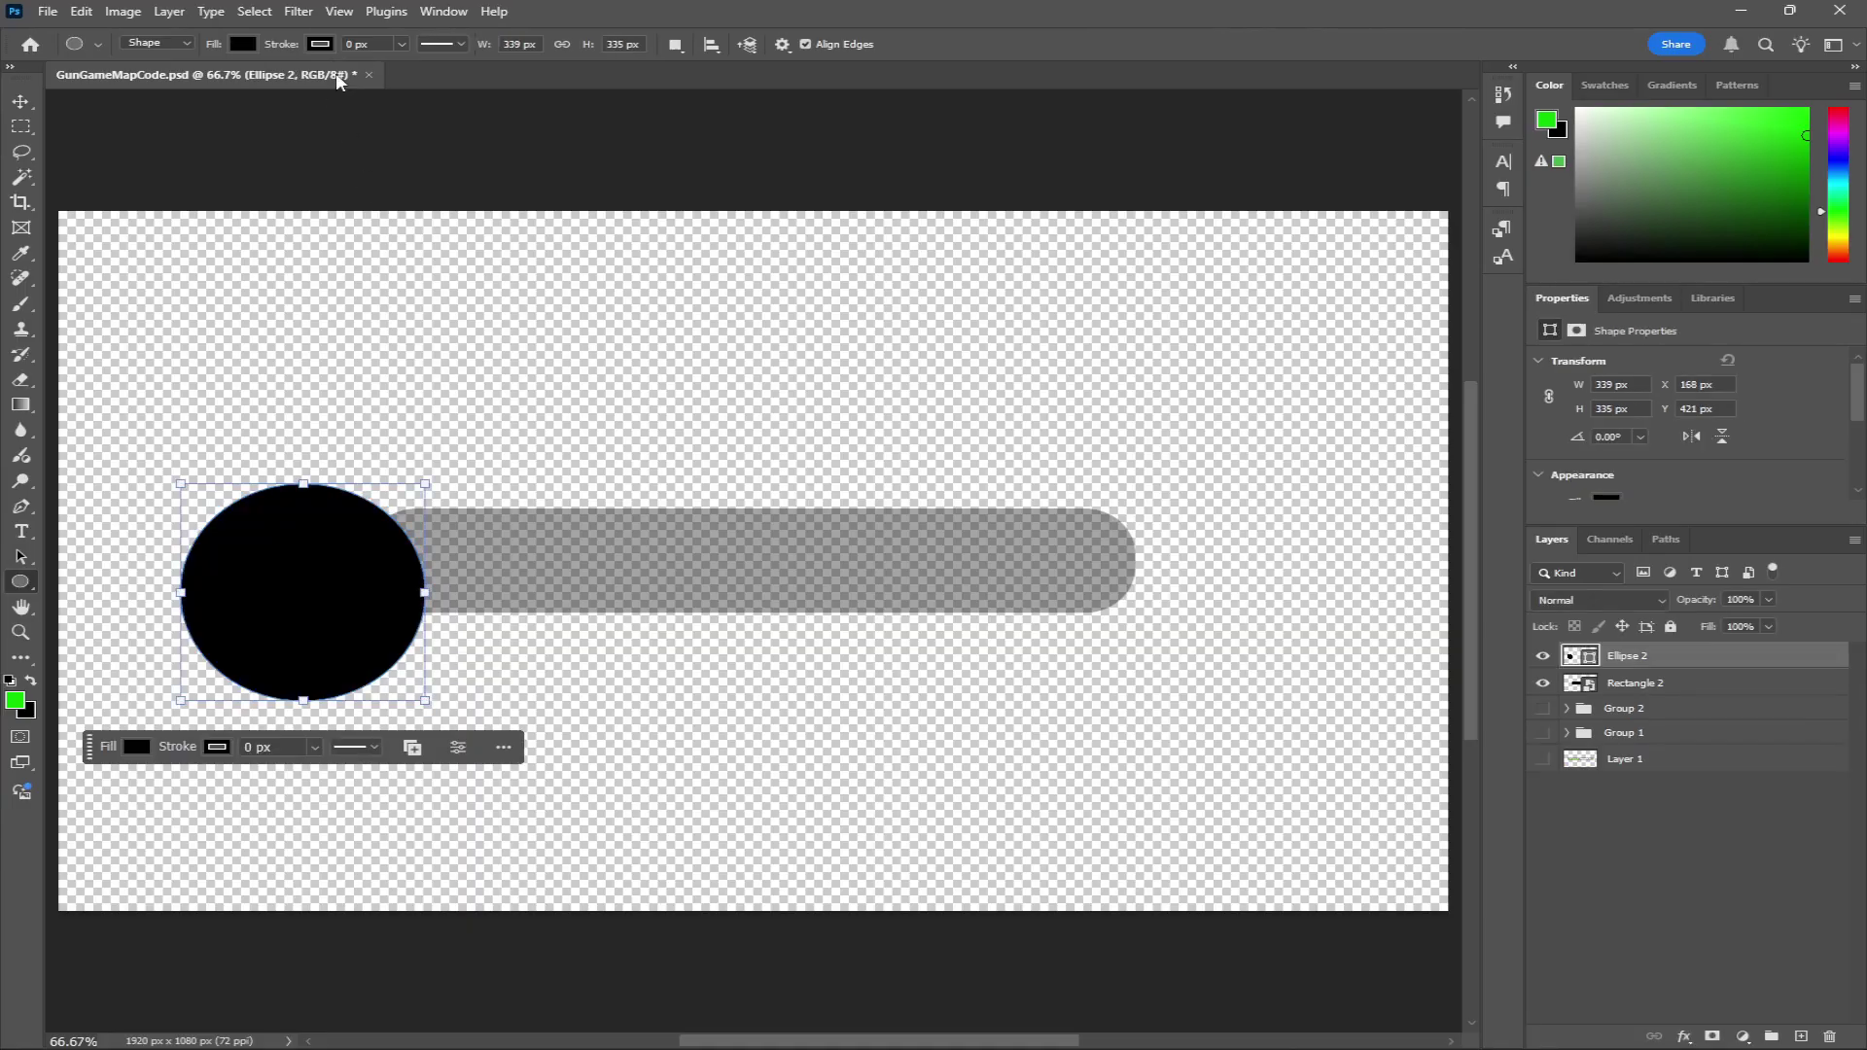
pyautogui.click(239, 43)
pyautogui.click(103, 128)
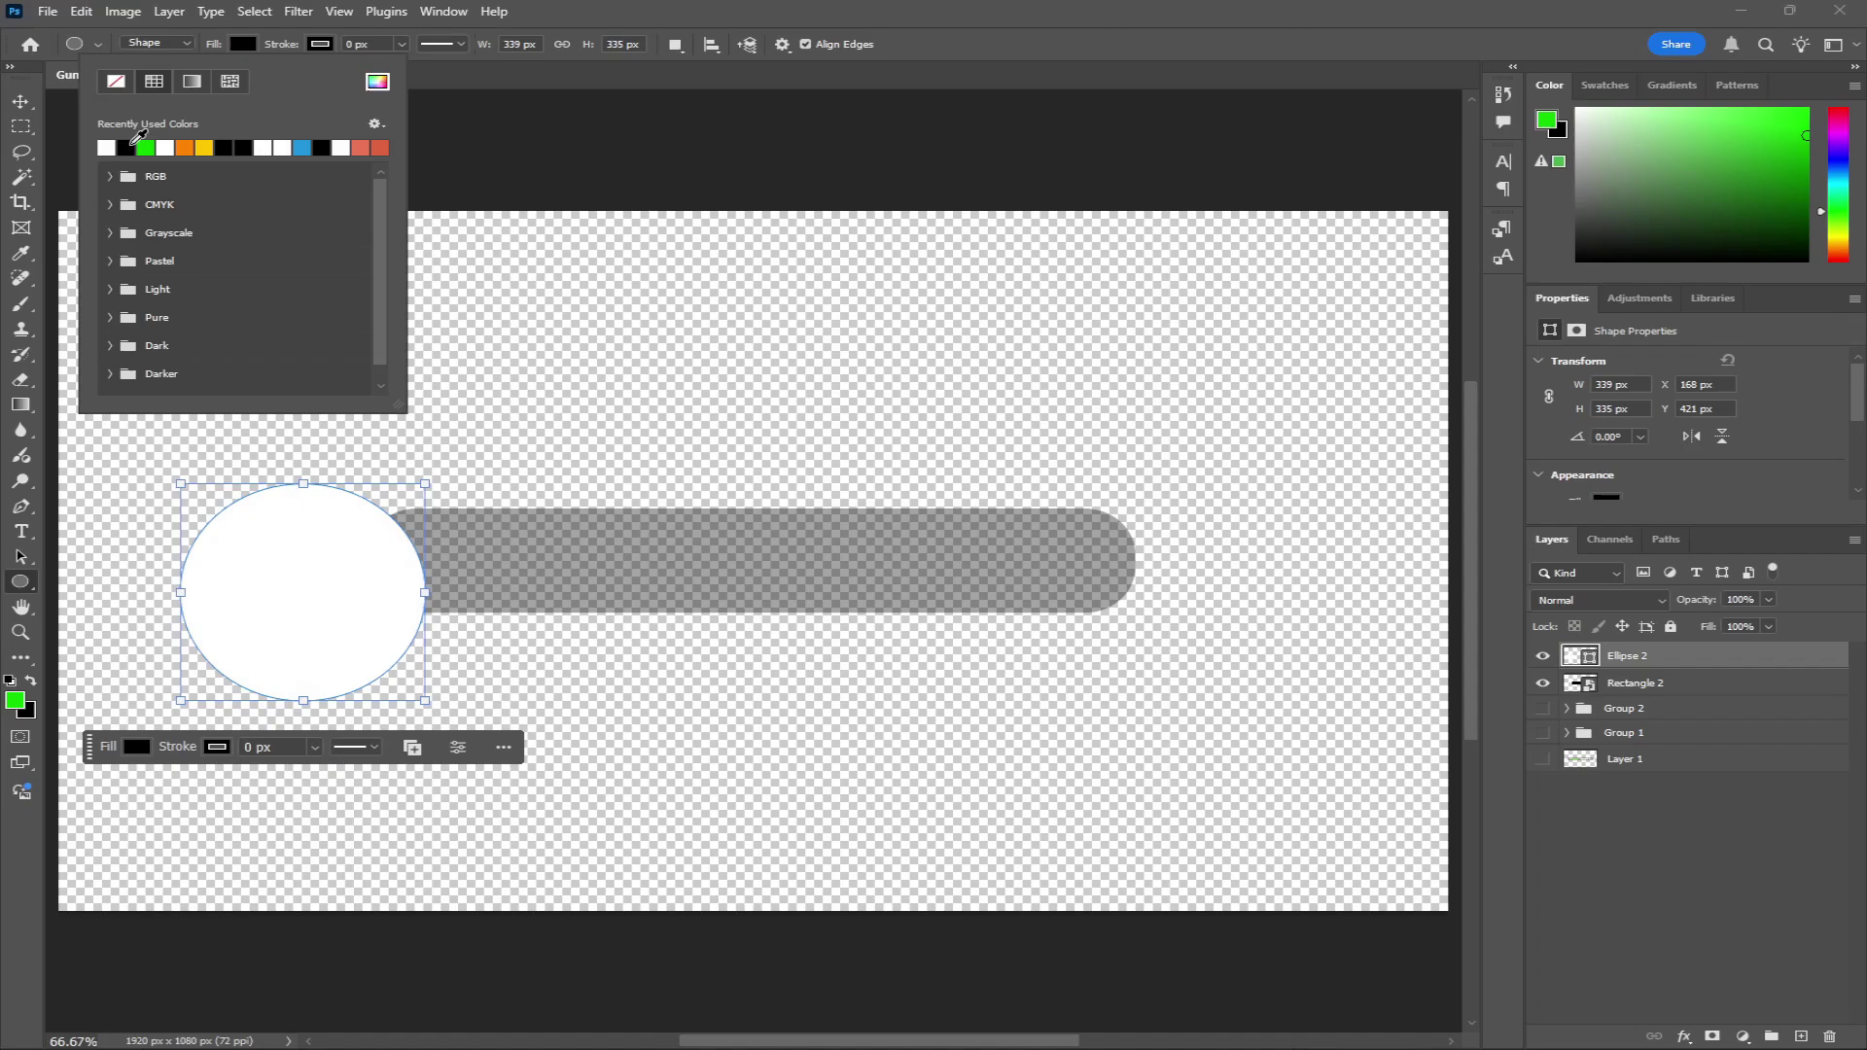
# Scale the white ellipse up to about 894 × 883 px and centre it on the canvas
pyautogui.click(21, 101)
pyautogui.click(416, 592)
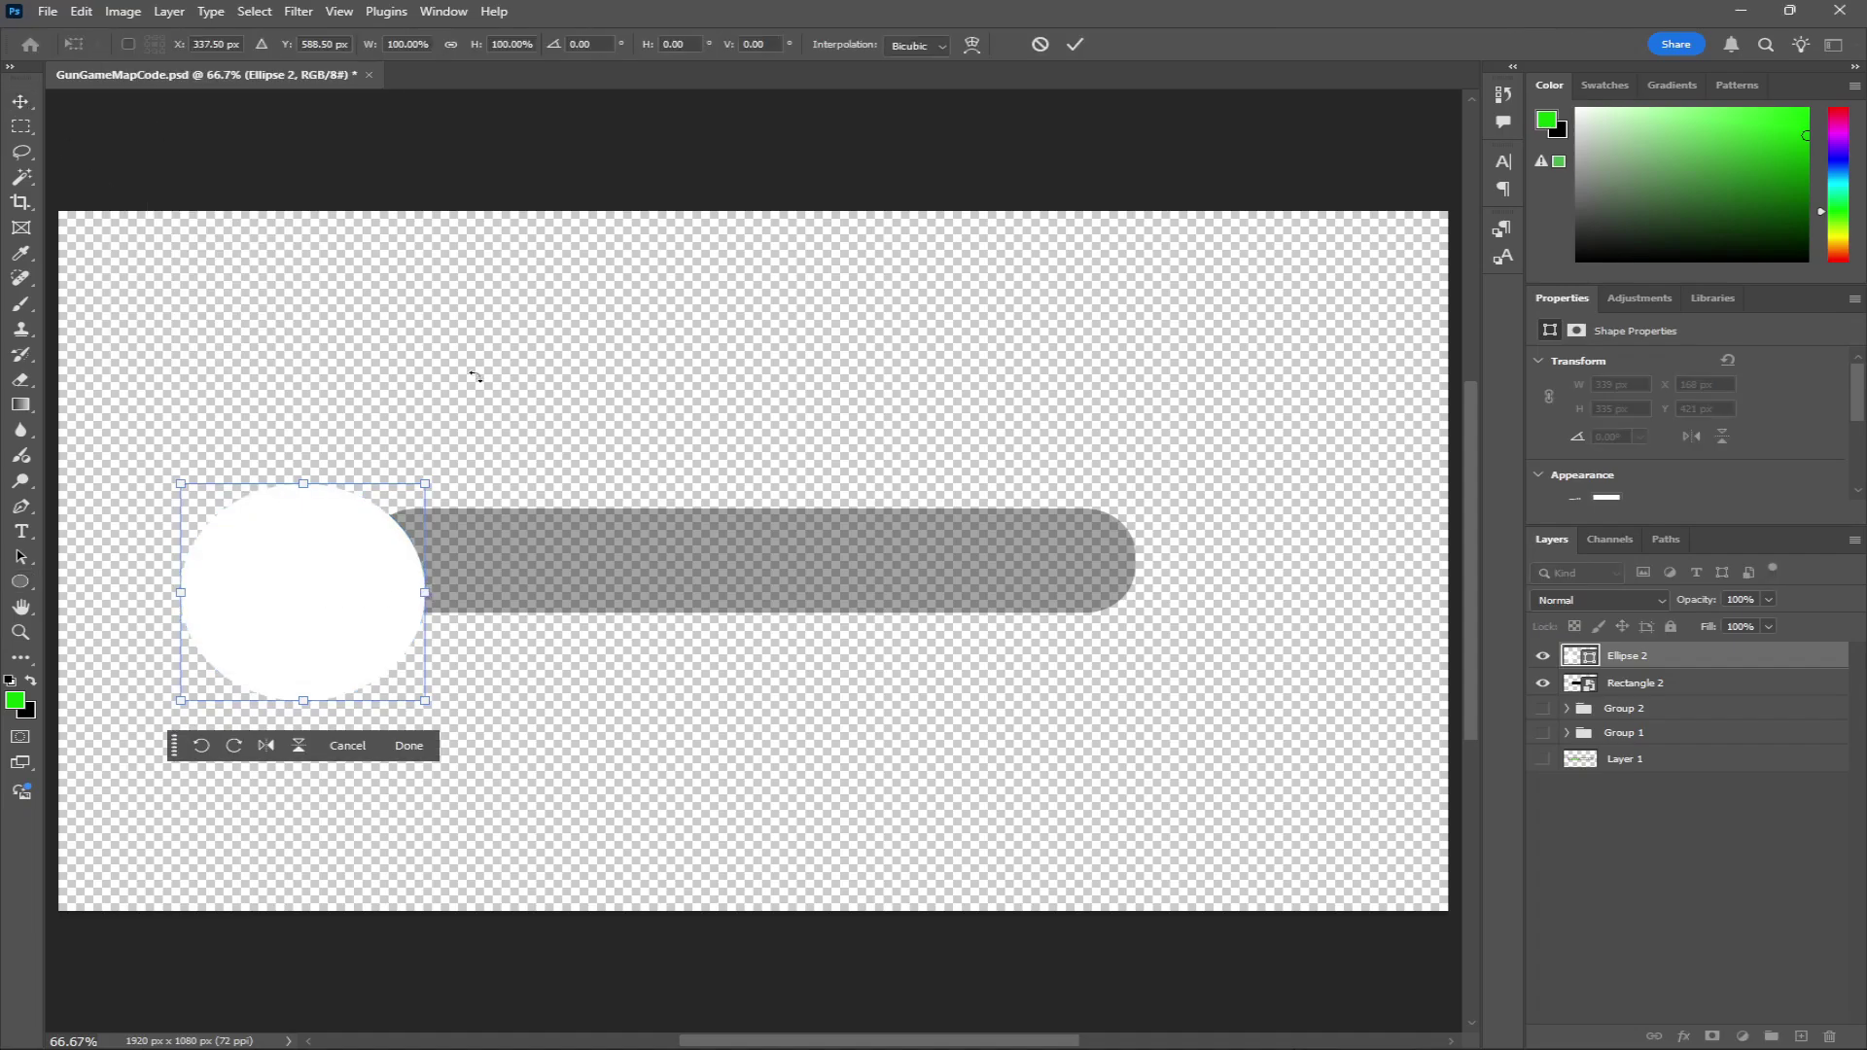
pyautogui.moveTo(428, 611); pyautogui.dragTo(1008, 583)
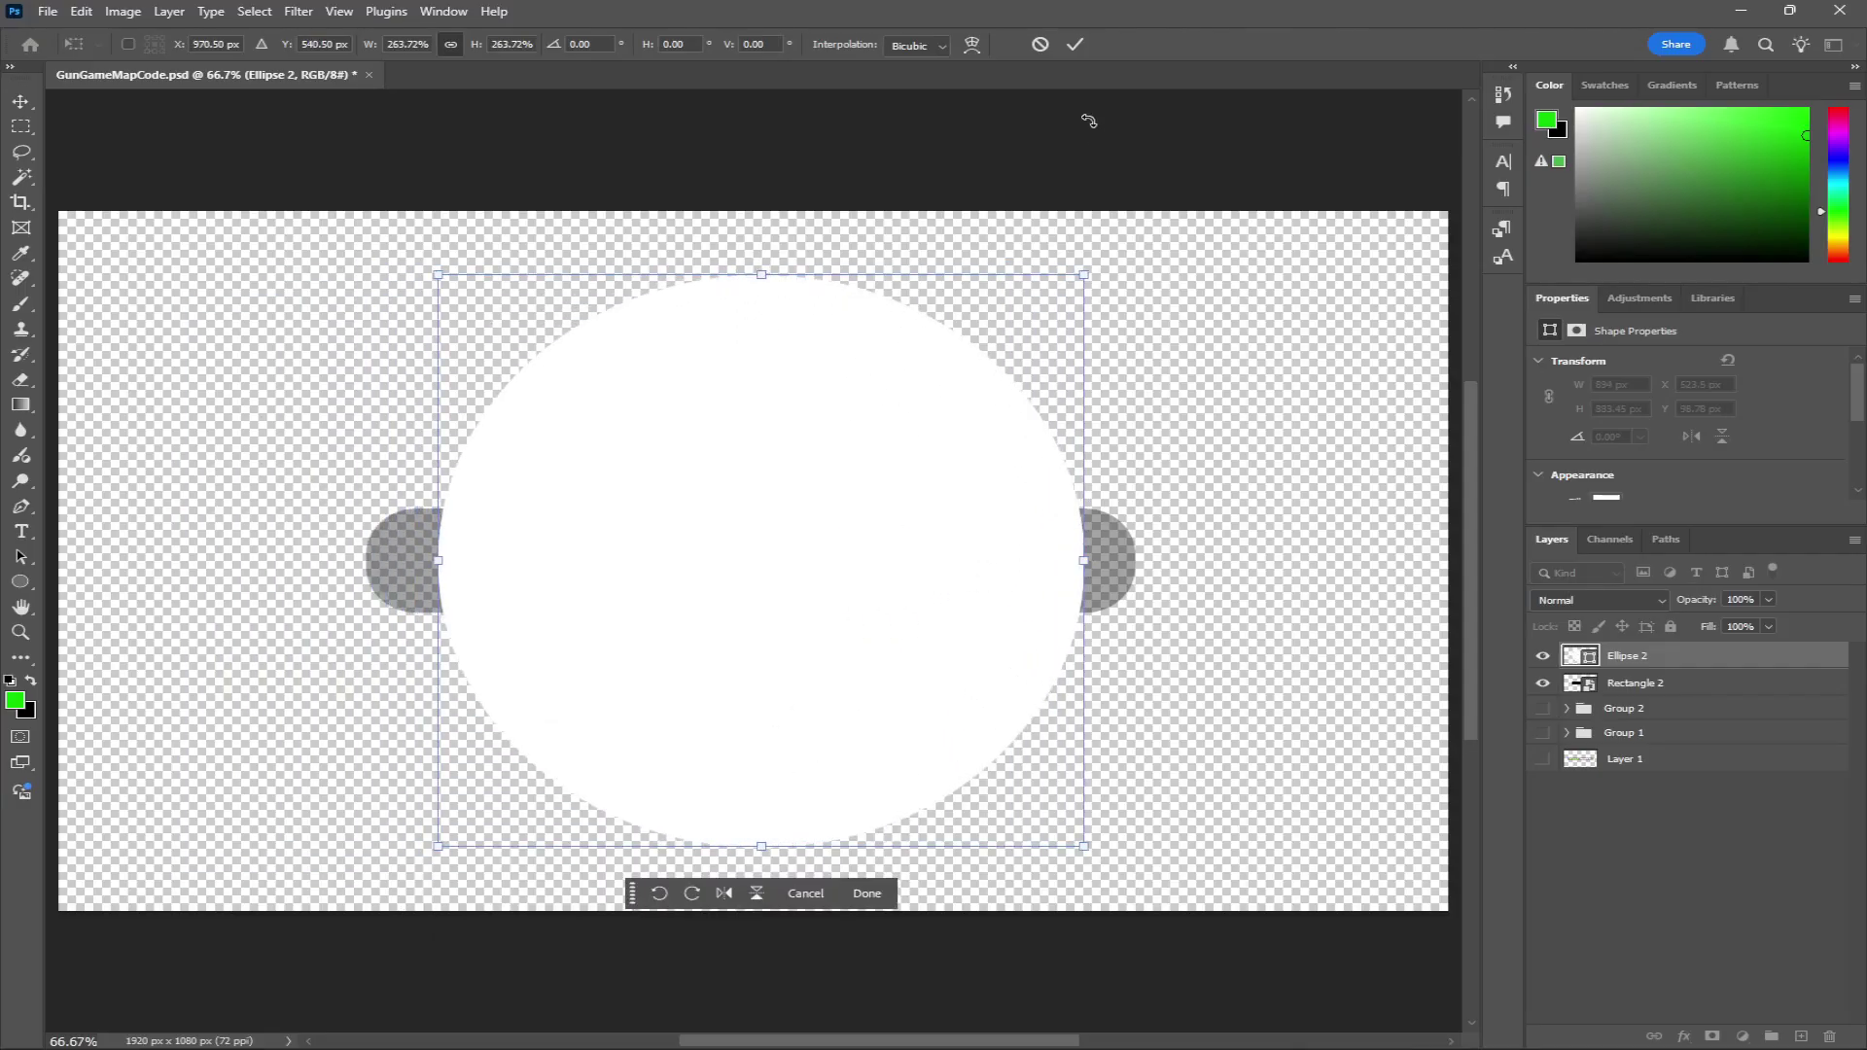
pyautogui.click(1075, 44)
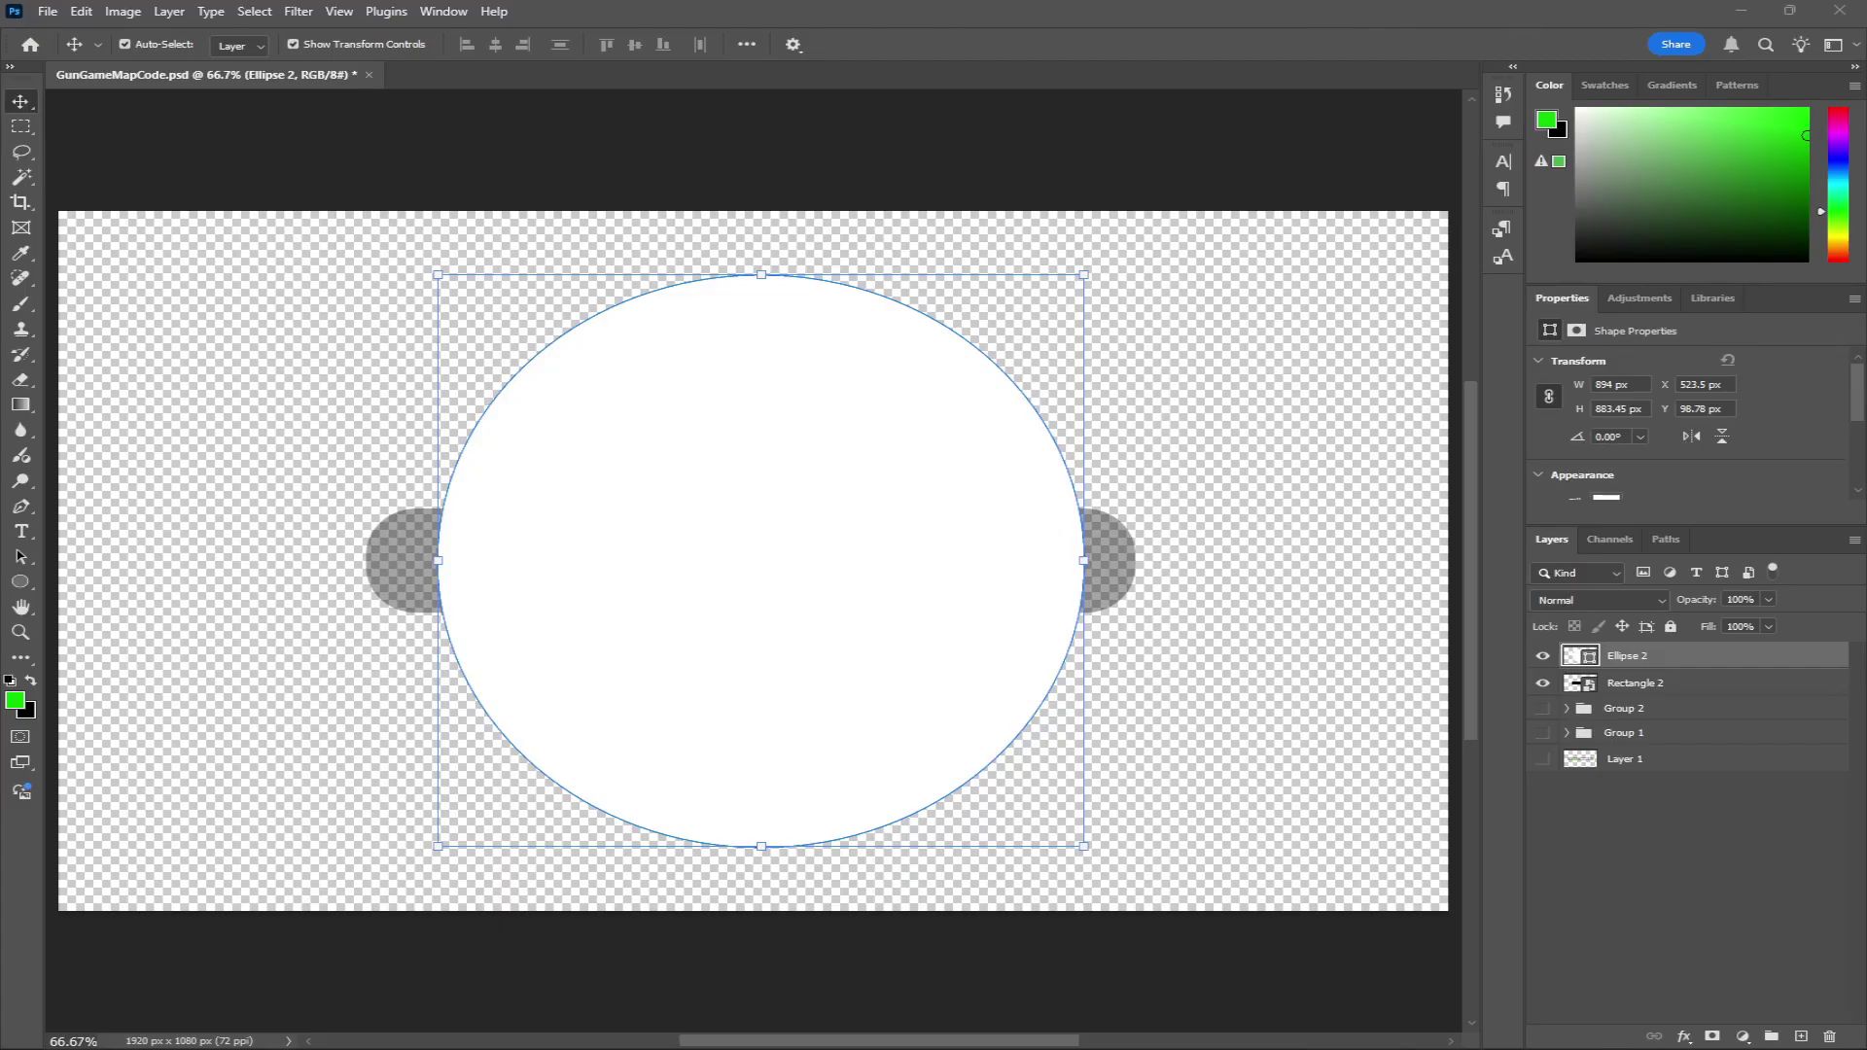
# Place the magnifying-glass image uzM2xT (1) in the document and recolour it black with a Color Overlay
pyautogui.moveTo(1866, 534); pyautogui.dragTo(650, 525)
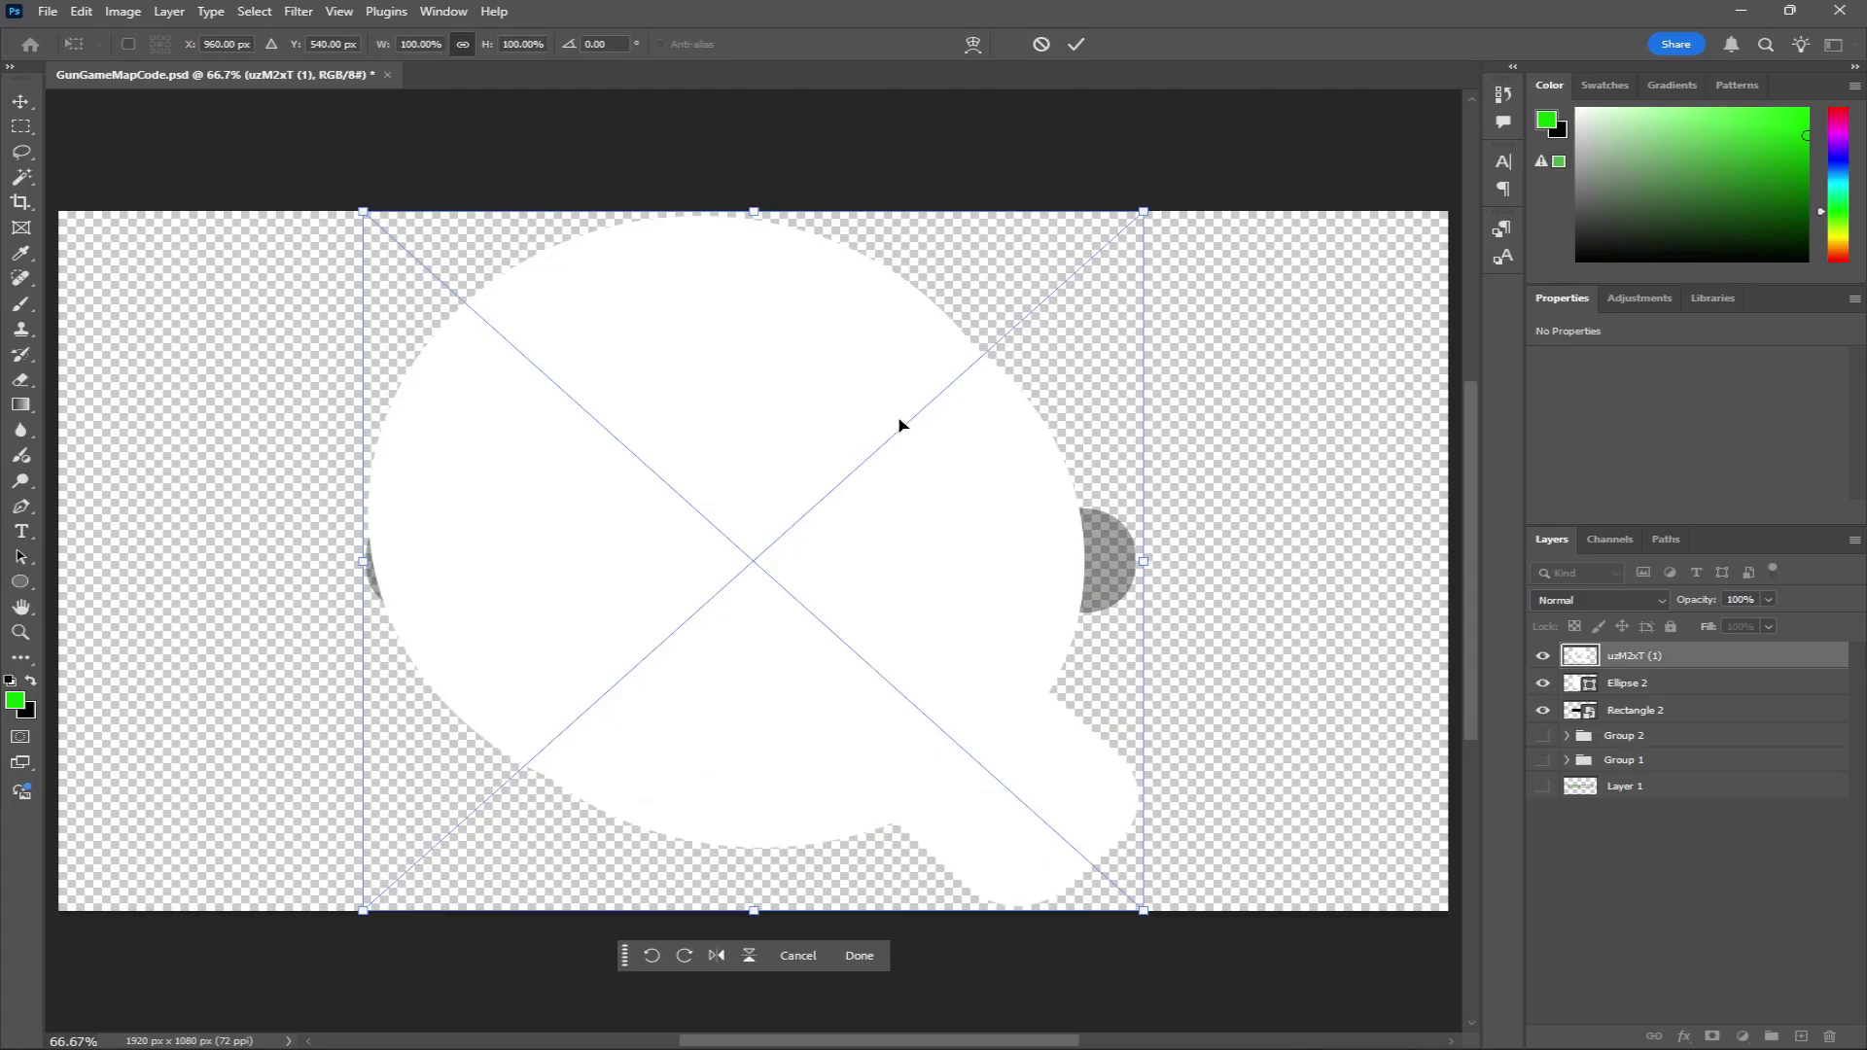
pyautogui.click(1068, 48)
pyautogui.click(1681, 1034)
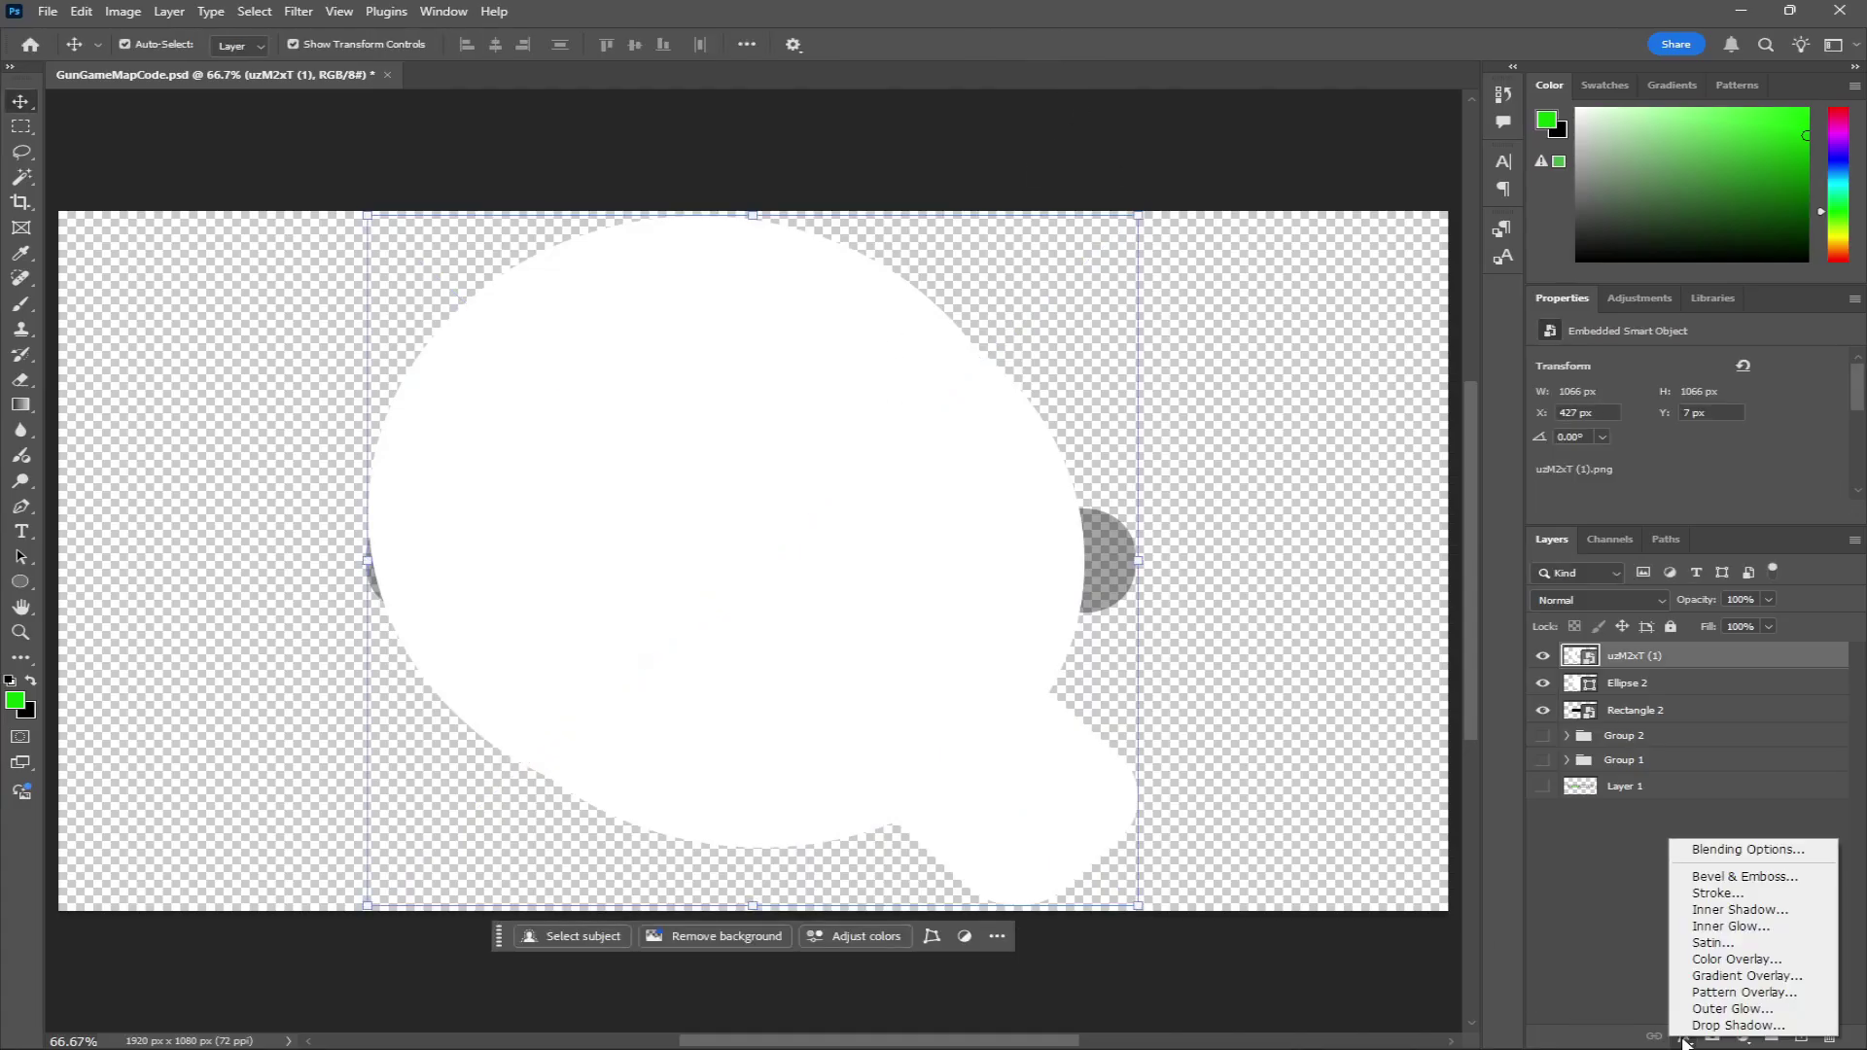
pyautogui.click(1710, 961)
pyautogui.click(1780, 587)
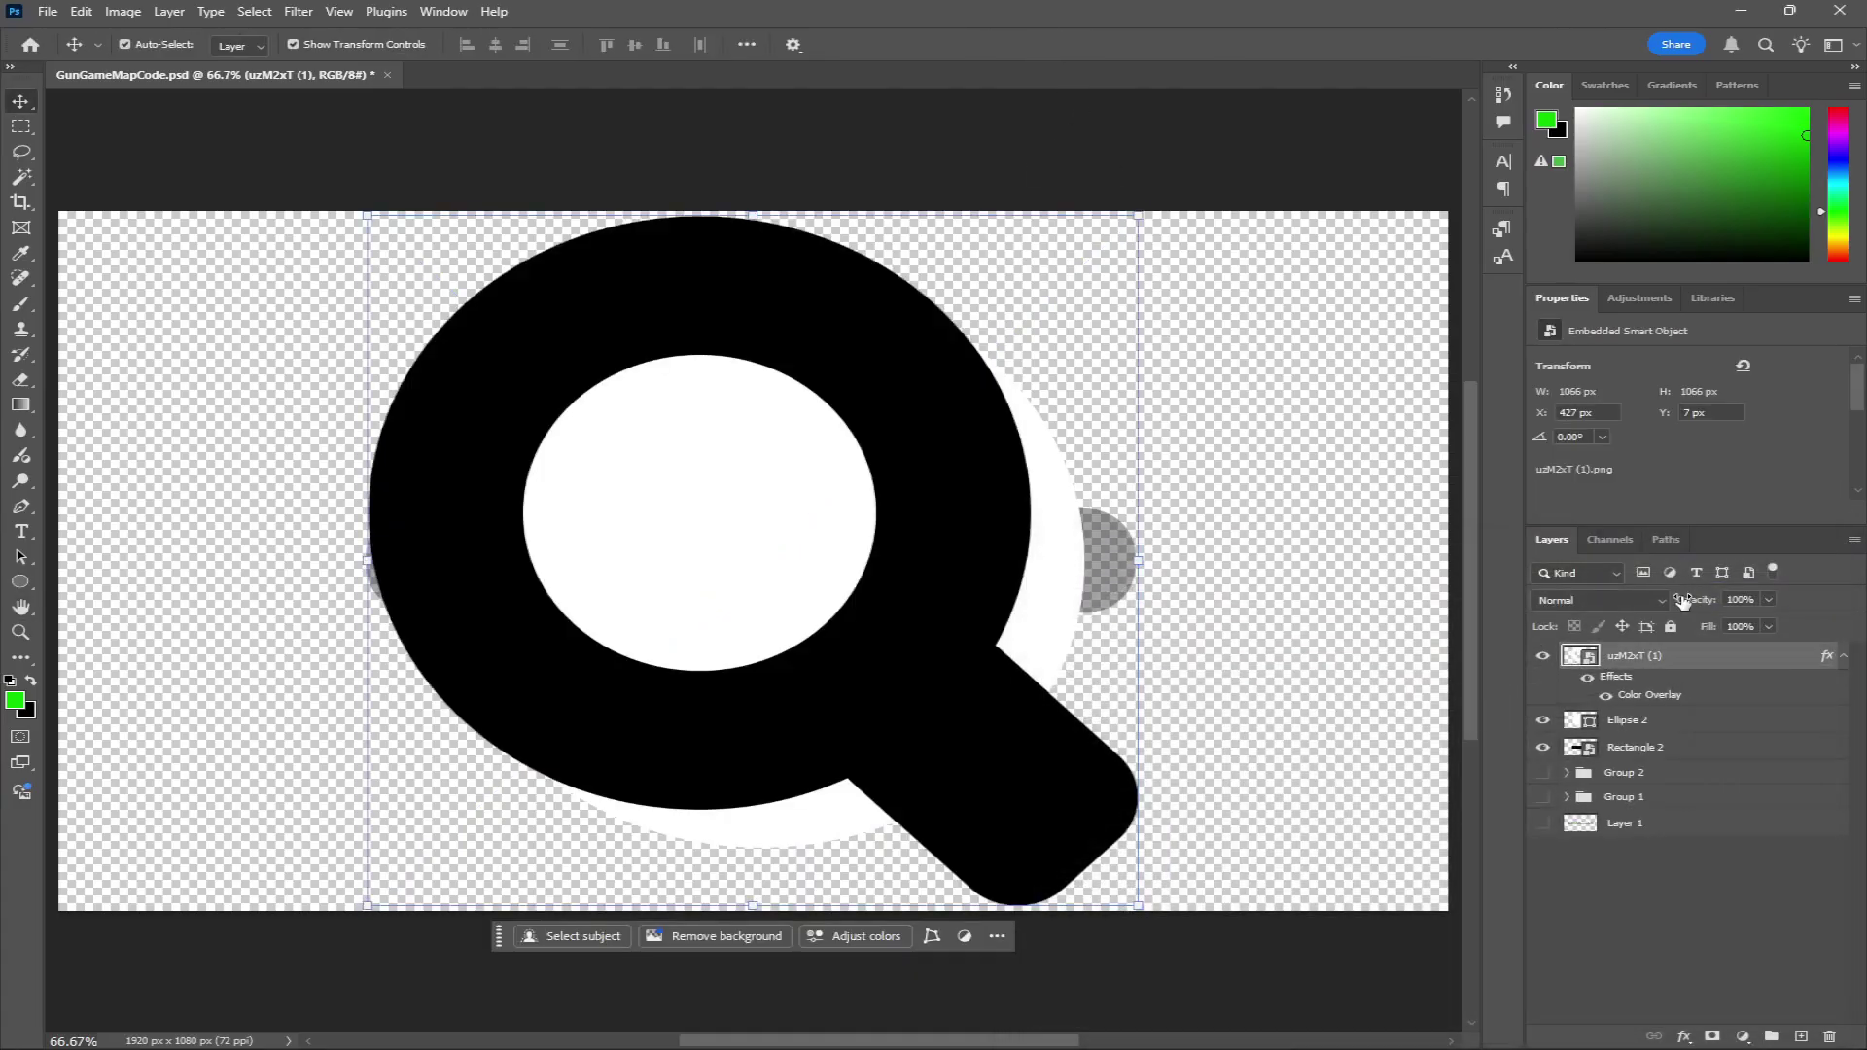
# Convert the black magnifying-glass layer to a smart object and scale it to about 619 × 619 px inside the white circle
pyautogui.rightClick(1697, 657)
pyautogui.click(1538, 708)
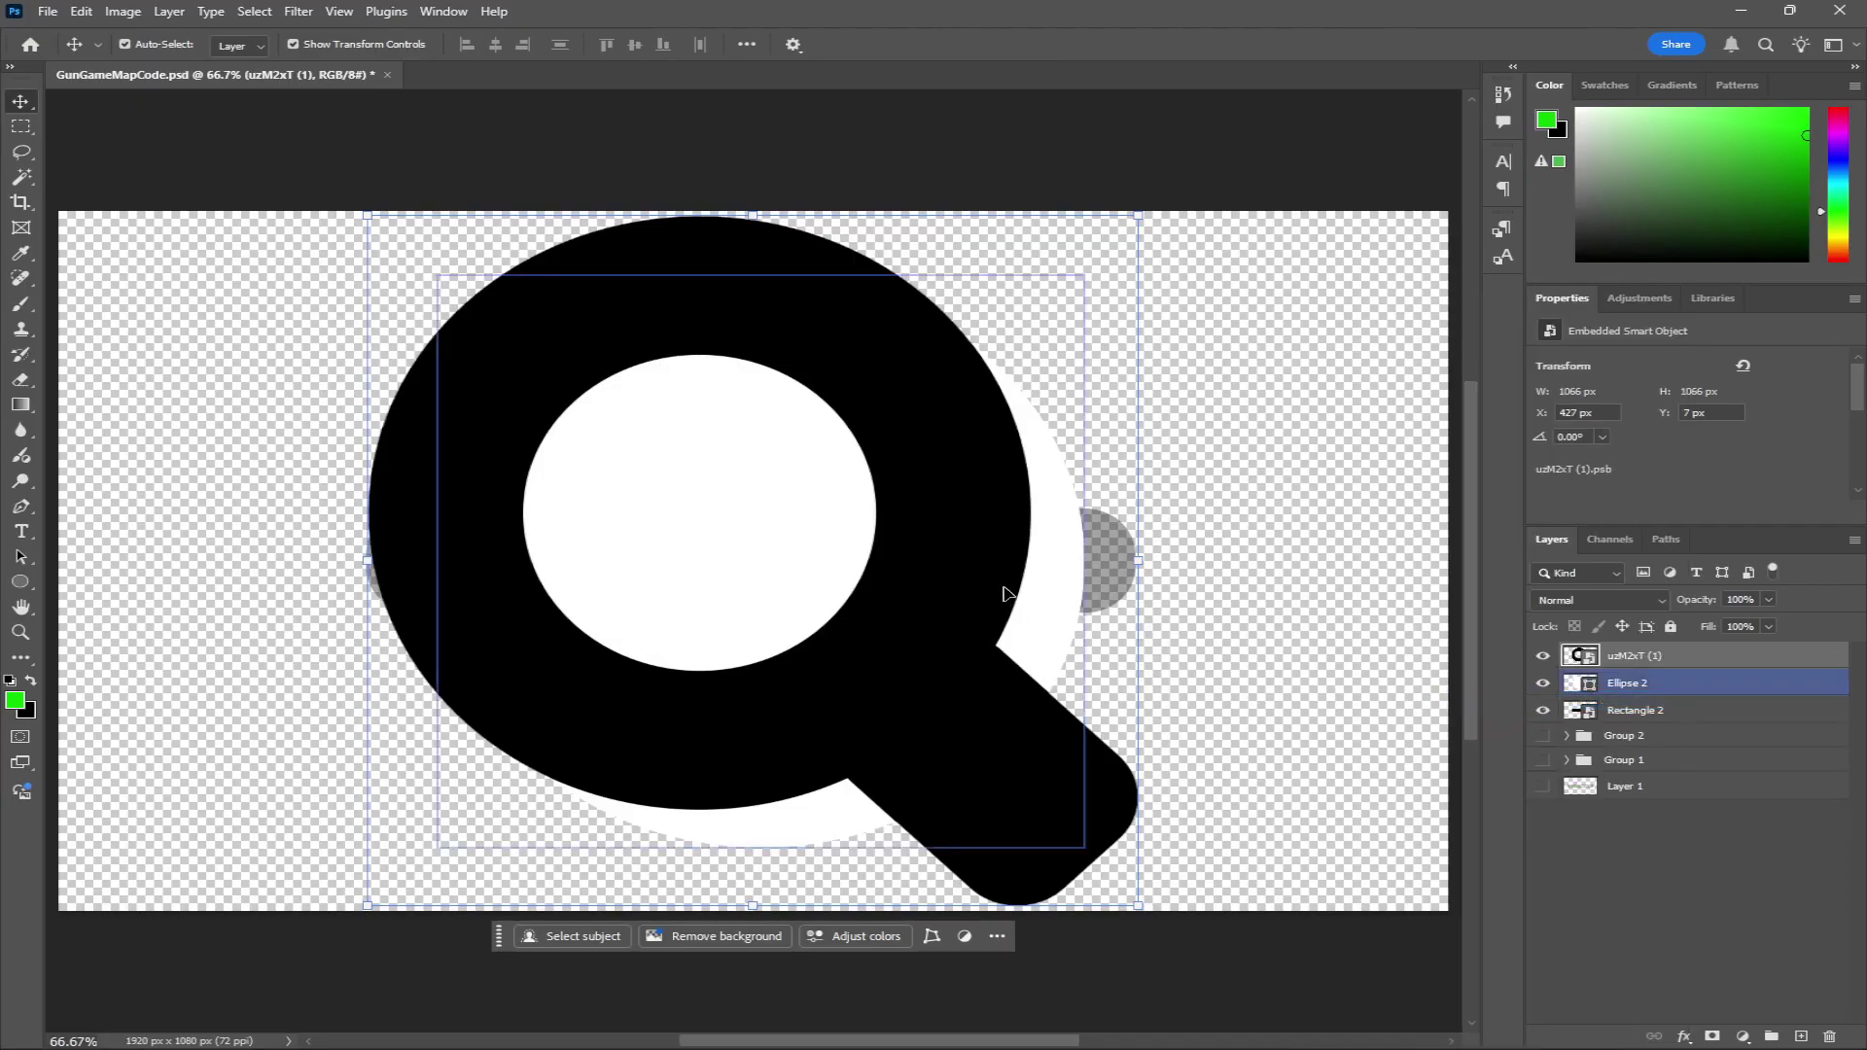
pyautogui.moveTo(753, 215); pyautogui.dragTo(754, 441)
pyautogui.moveTo(785, 501); pyautogui.dragTo(778, 399)
pyautogui.moveTo(809, 452); pyautogui.dragTo(792, 417)
pyautogui.click(1076, 46)
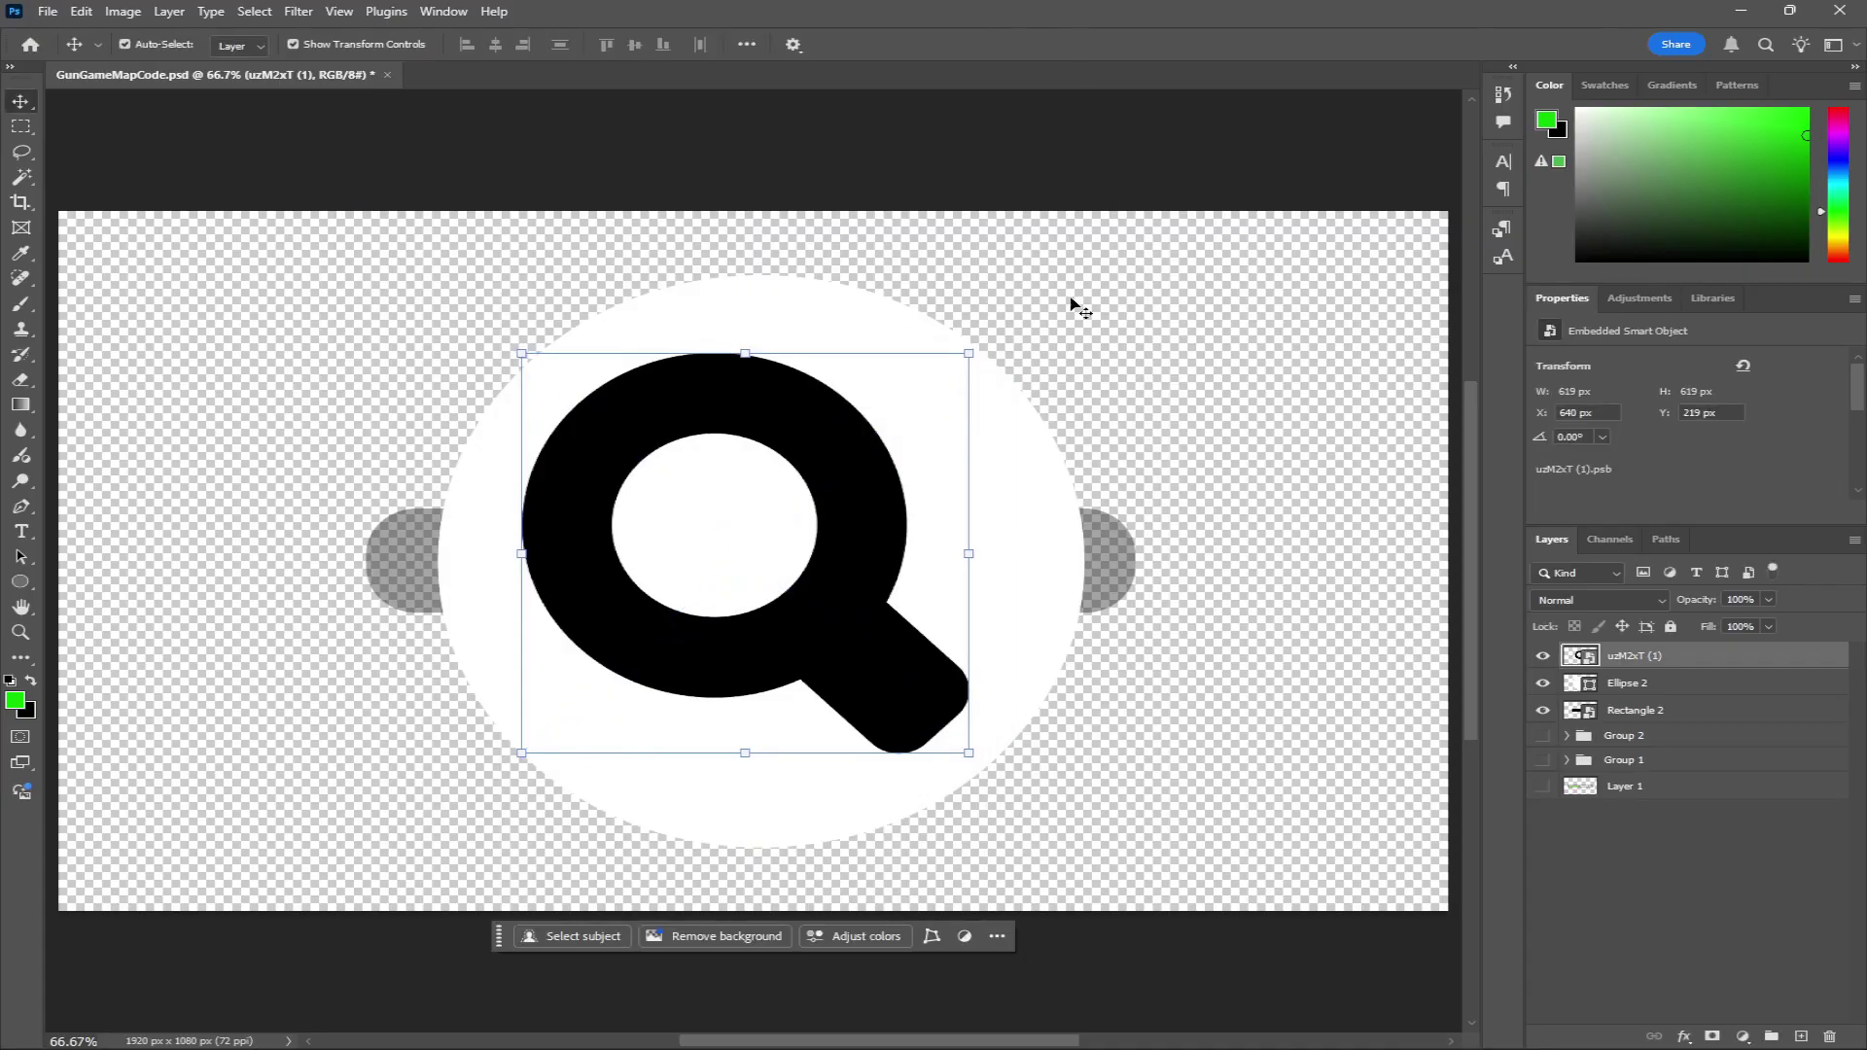
# Select the black magnifying-glass shape with the Magic Wand Tool
pyautogui.click(25, 184)
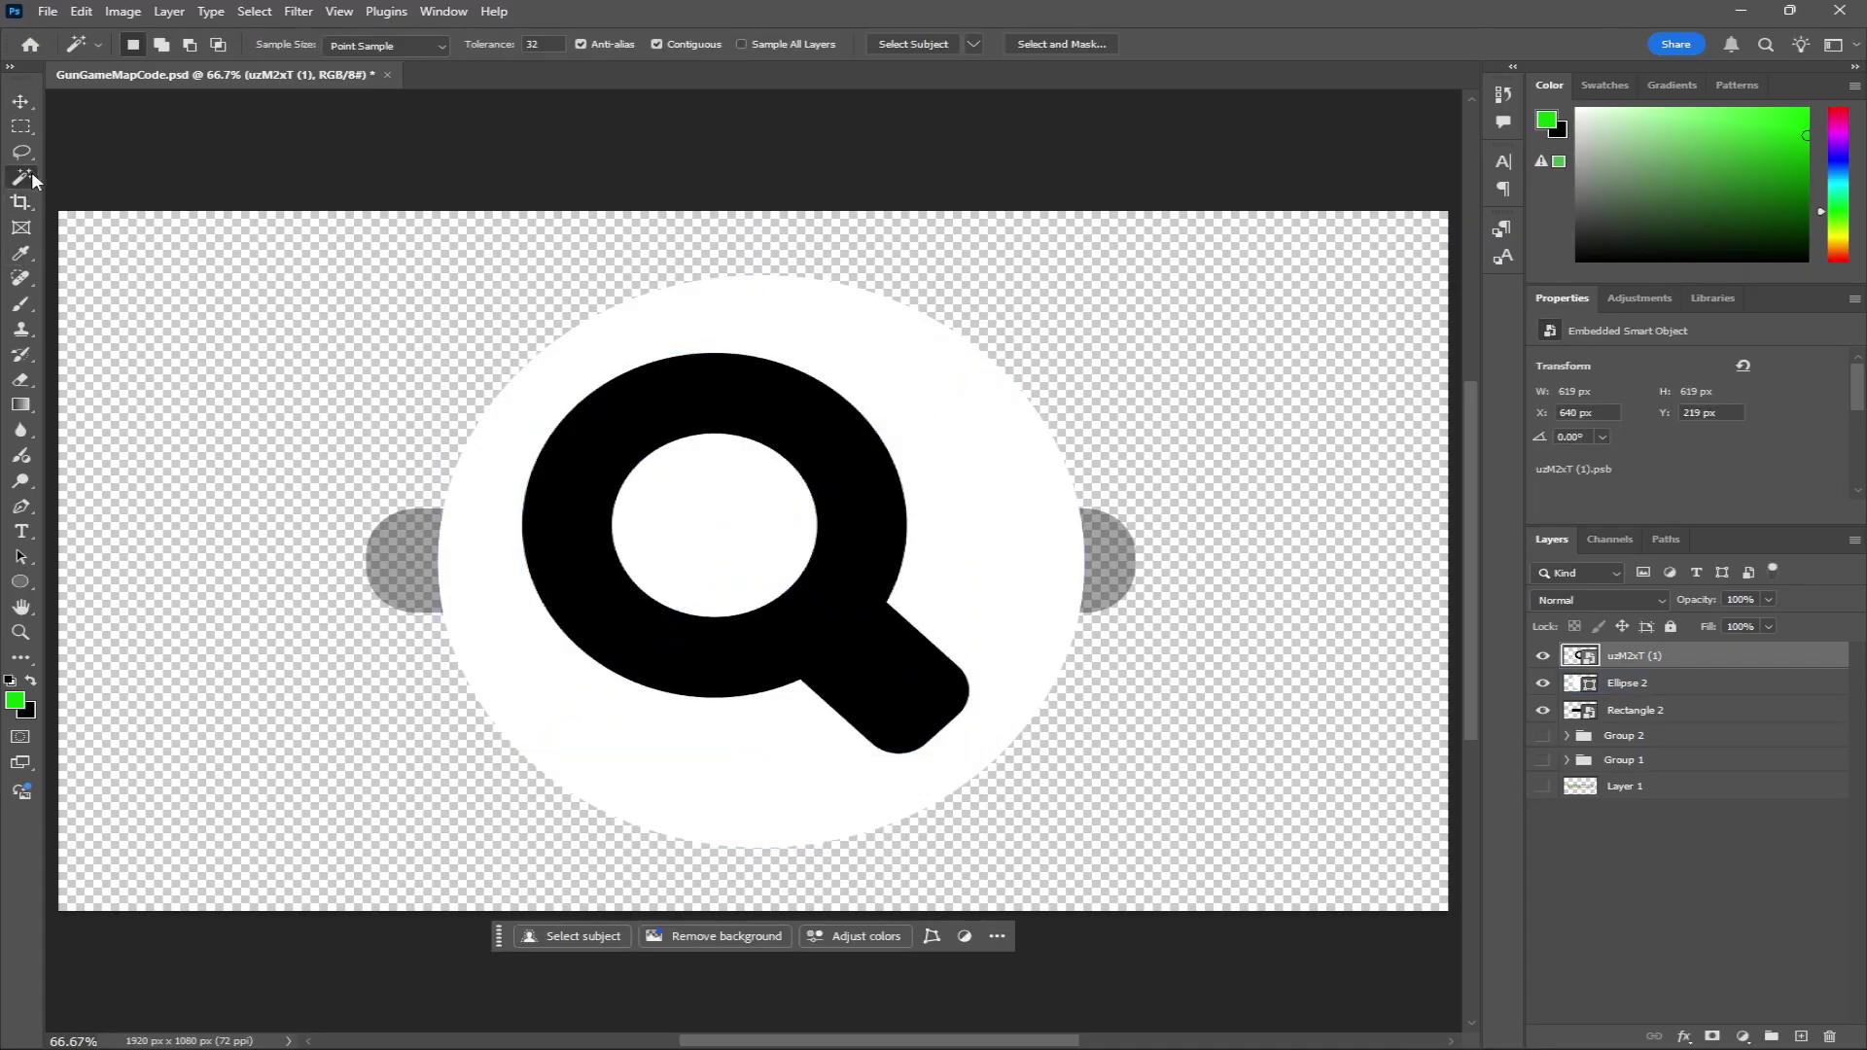
pyautogui.rightClick(29, 173)
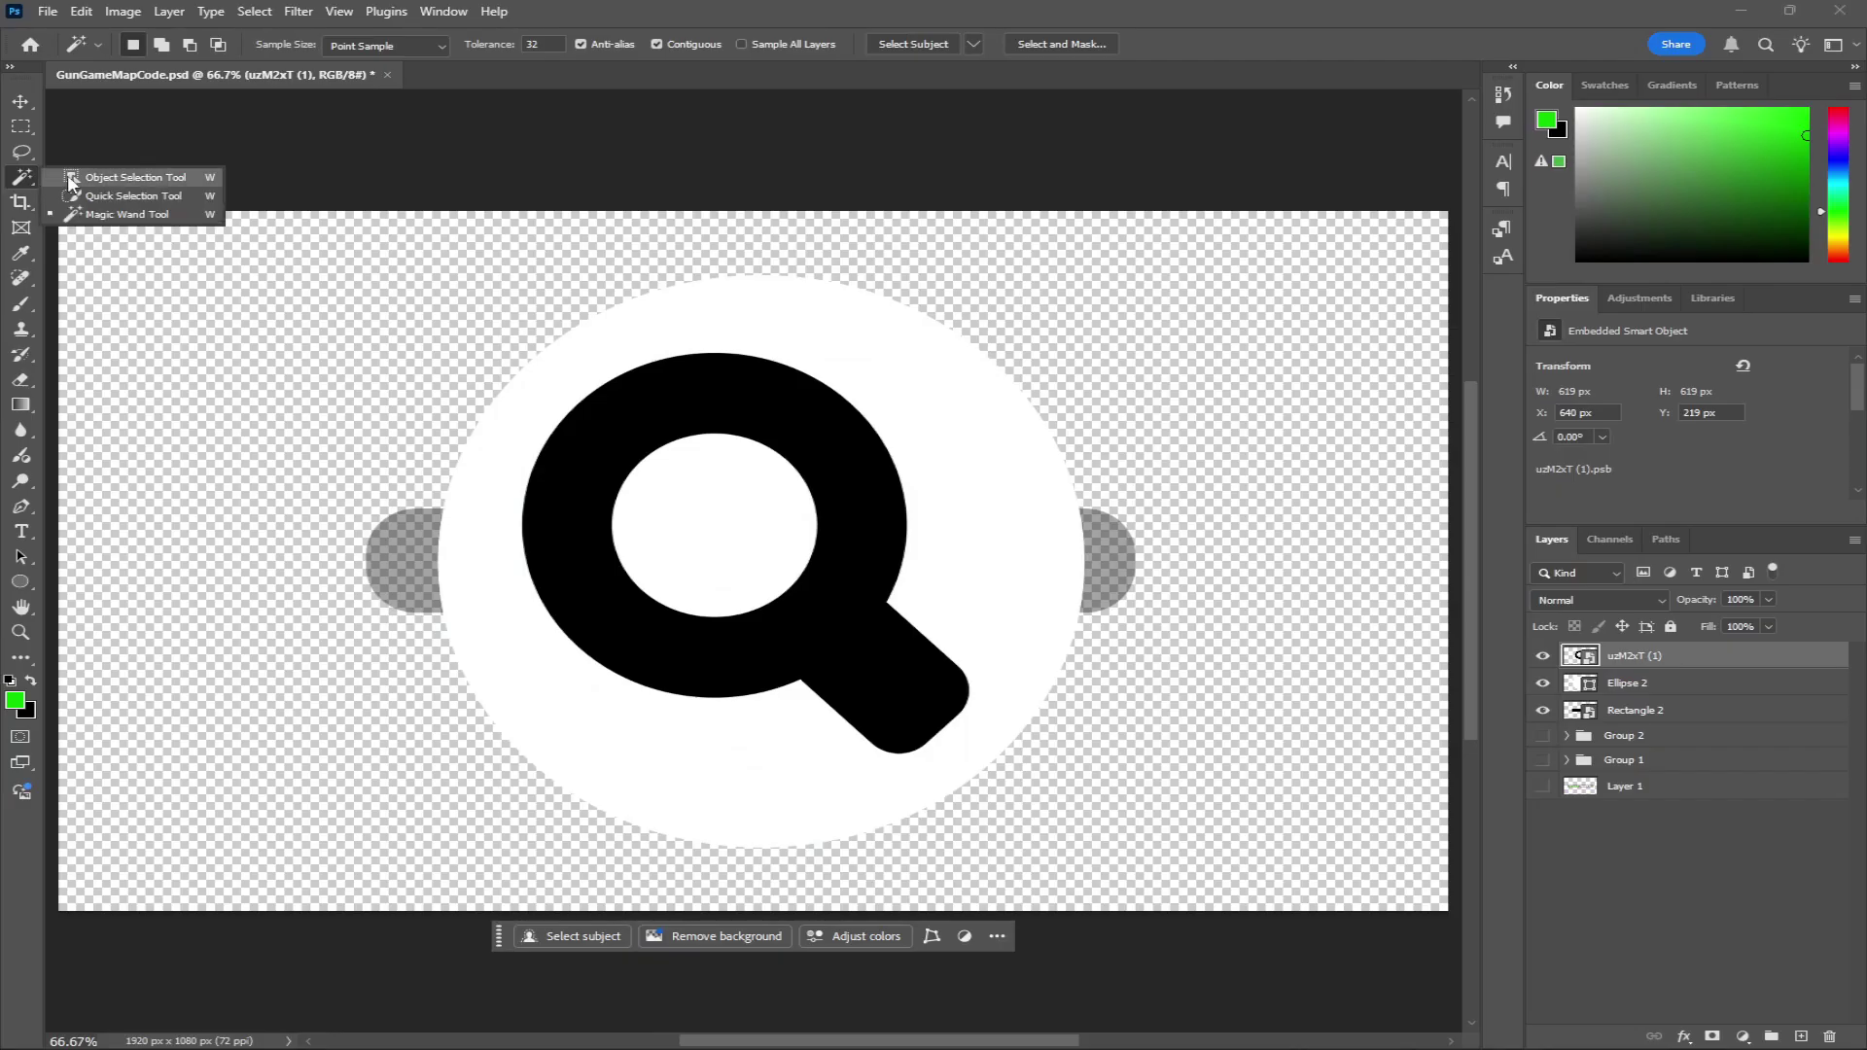
pyautogui.click(93, 215)
pyautogui.click(790, 418)
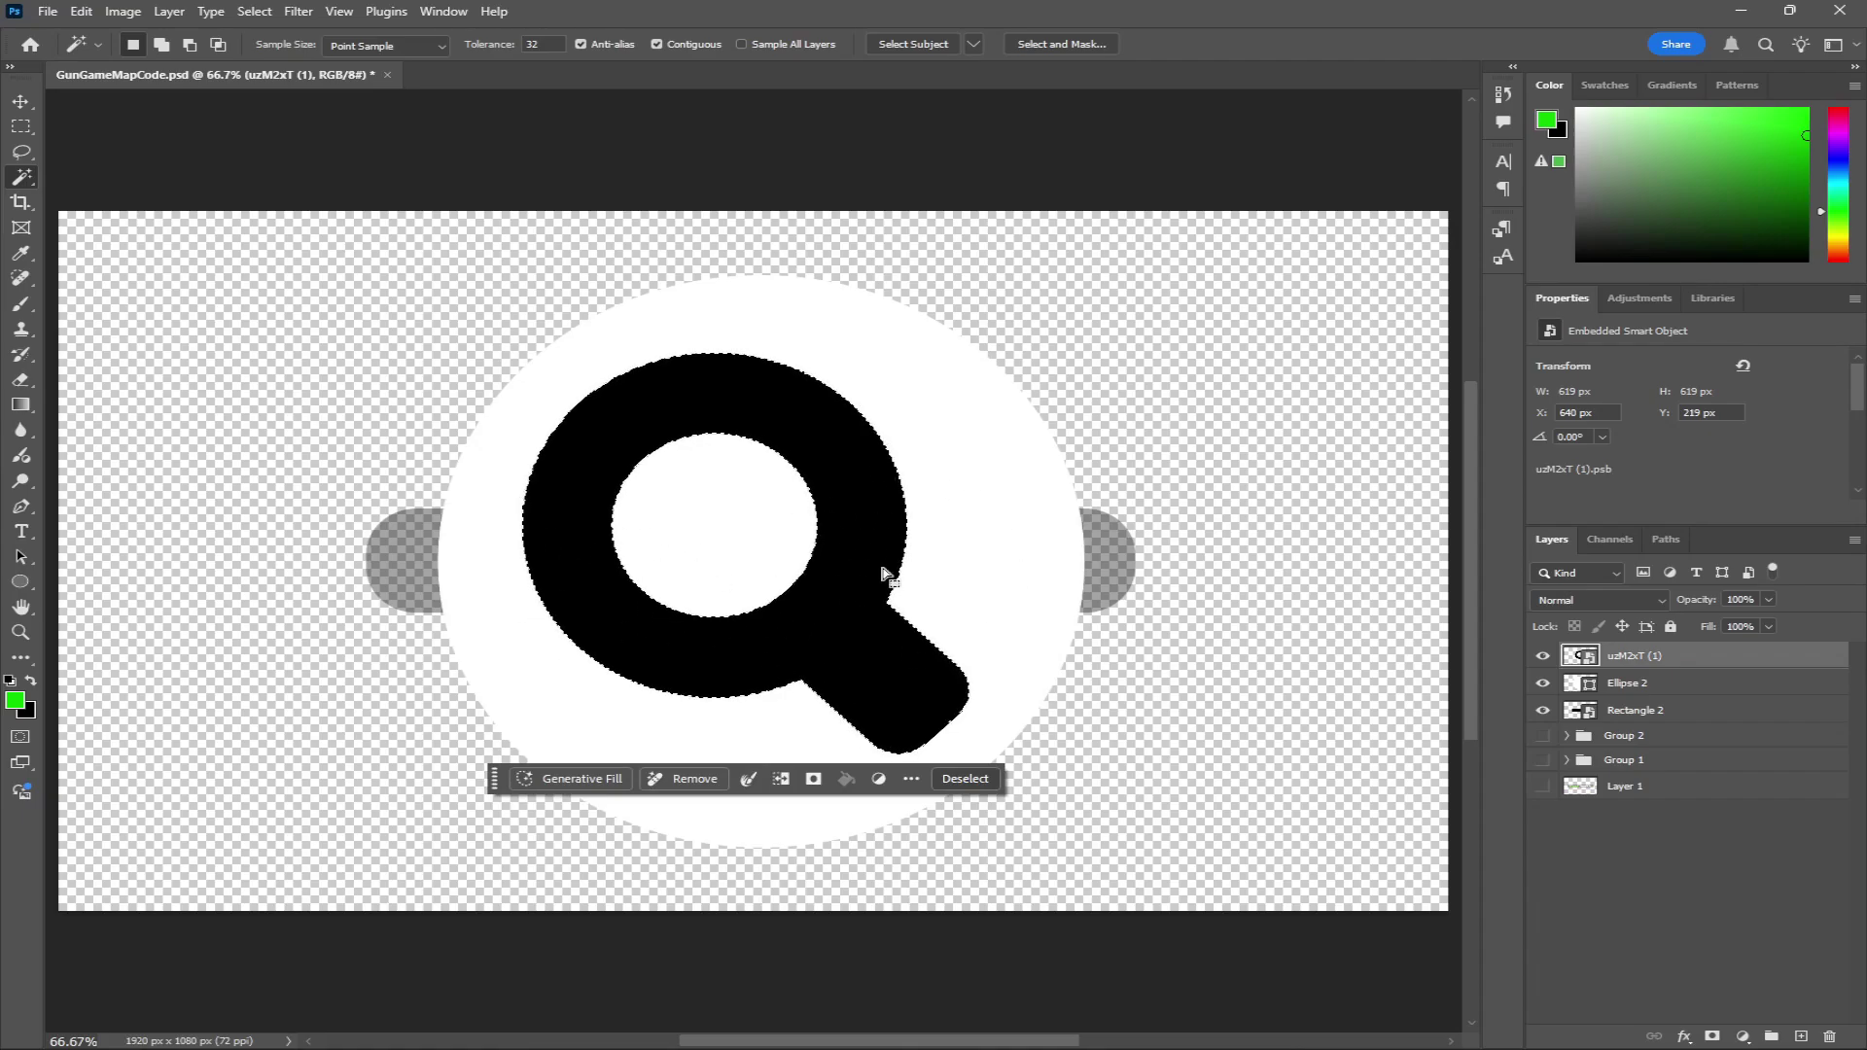
# Convert the Ellipse 2 layer to a smart object and mask the magnifying-glass selection out of it with an inverted layer mask
pyautogui.click(1641, 687)
pyautogui.rightClick(1682, 680)
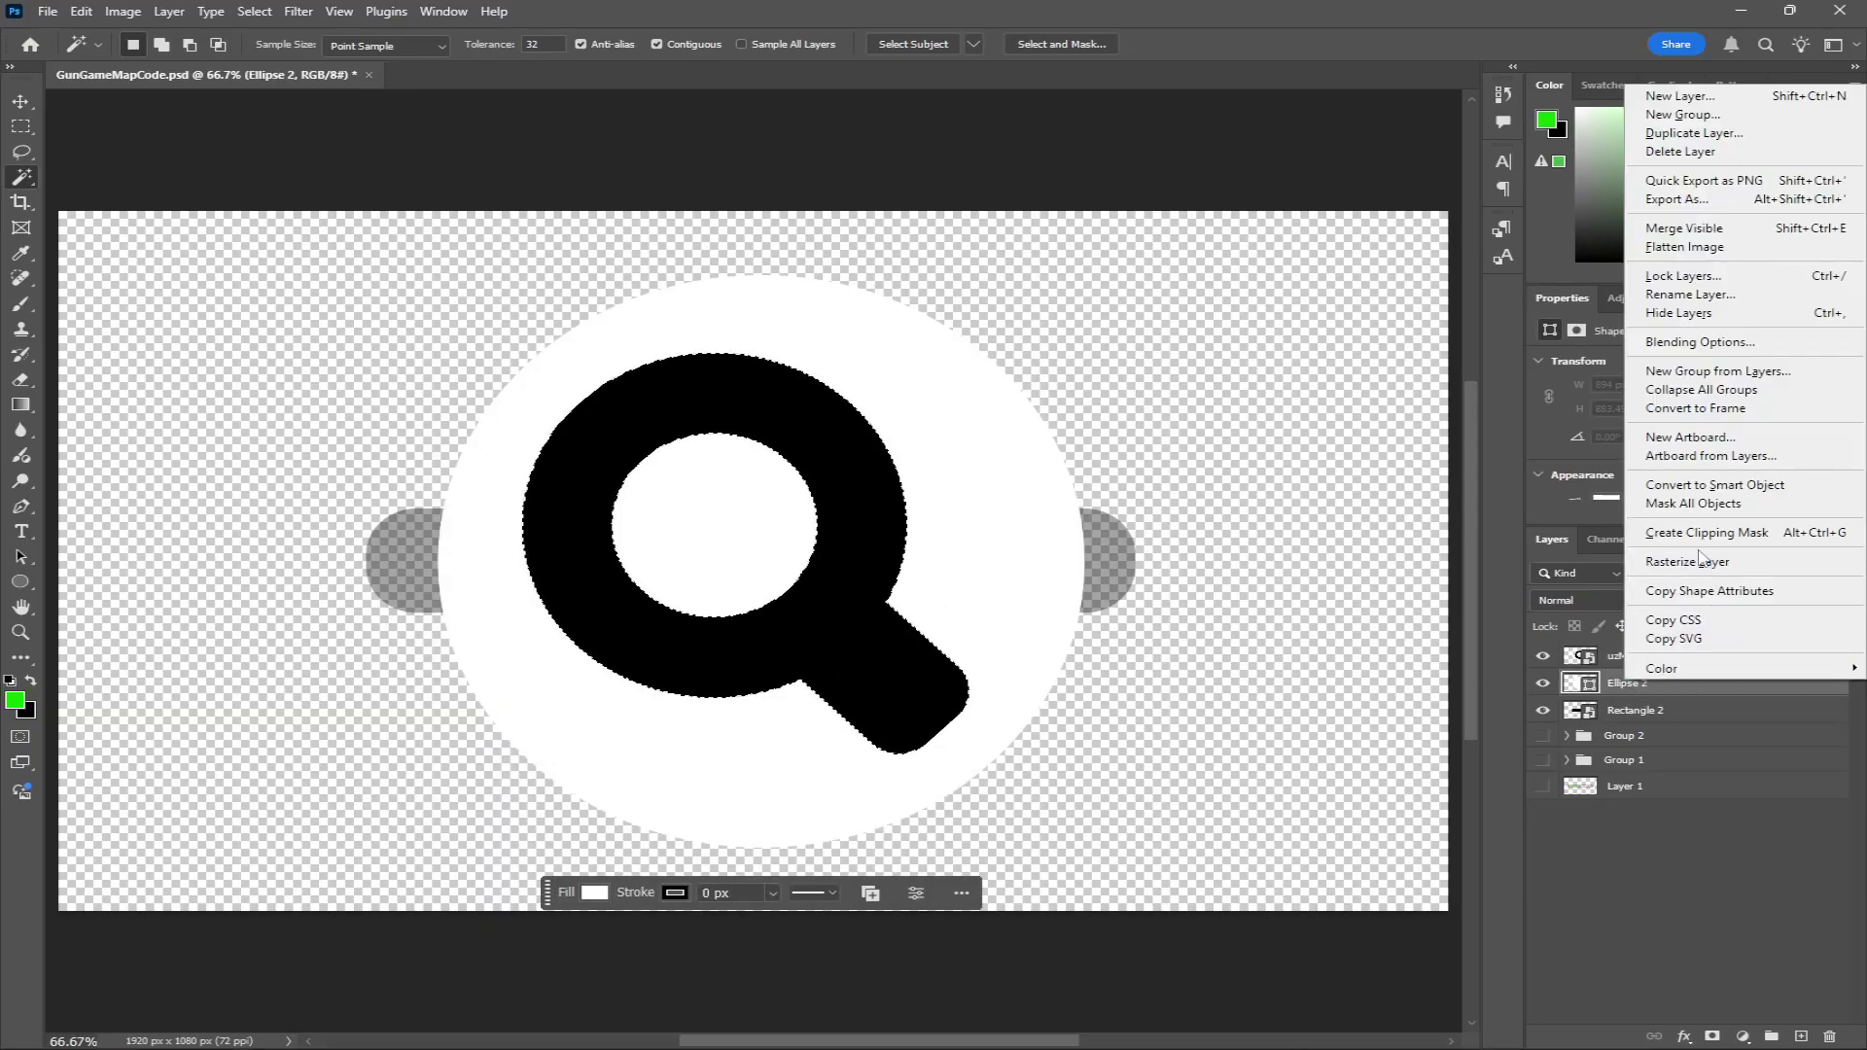
pyautogui.click(1700, 485)
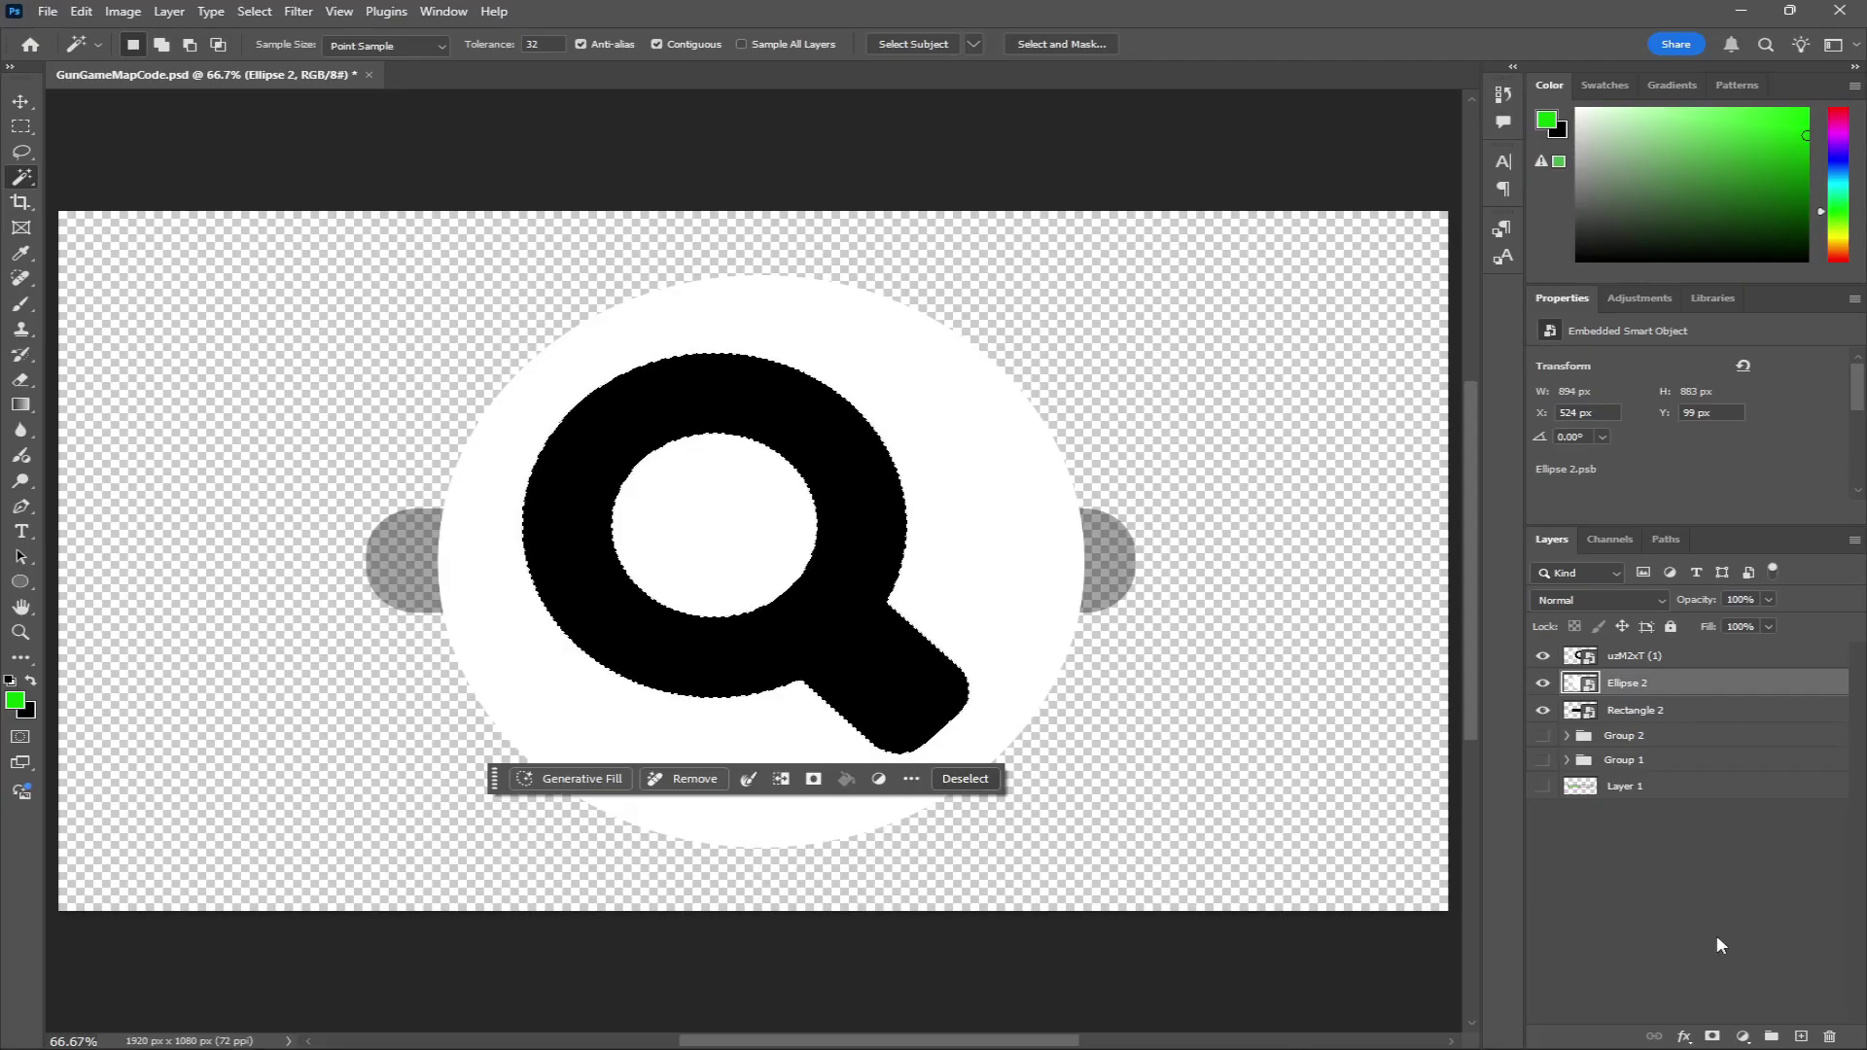
pyautogui.click(1712, 1036)
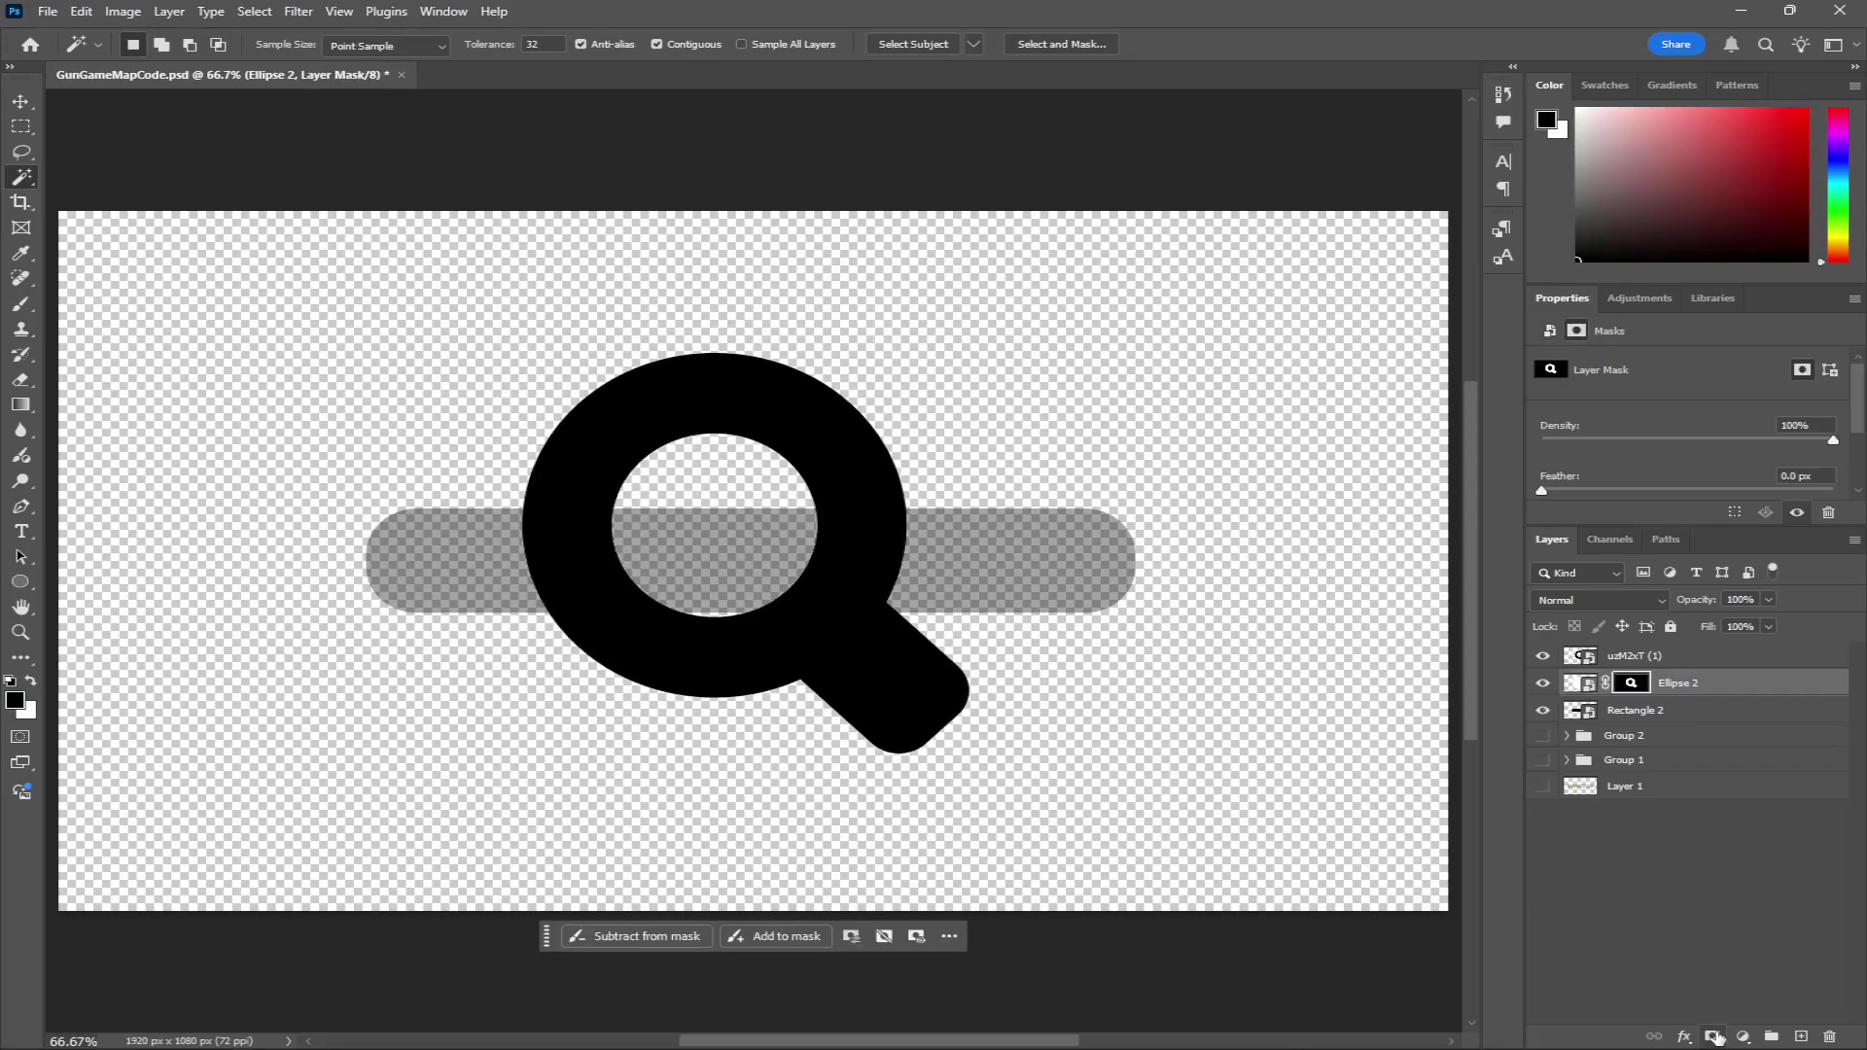
pyautogui.hotkey('ctrl', 'i')
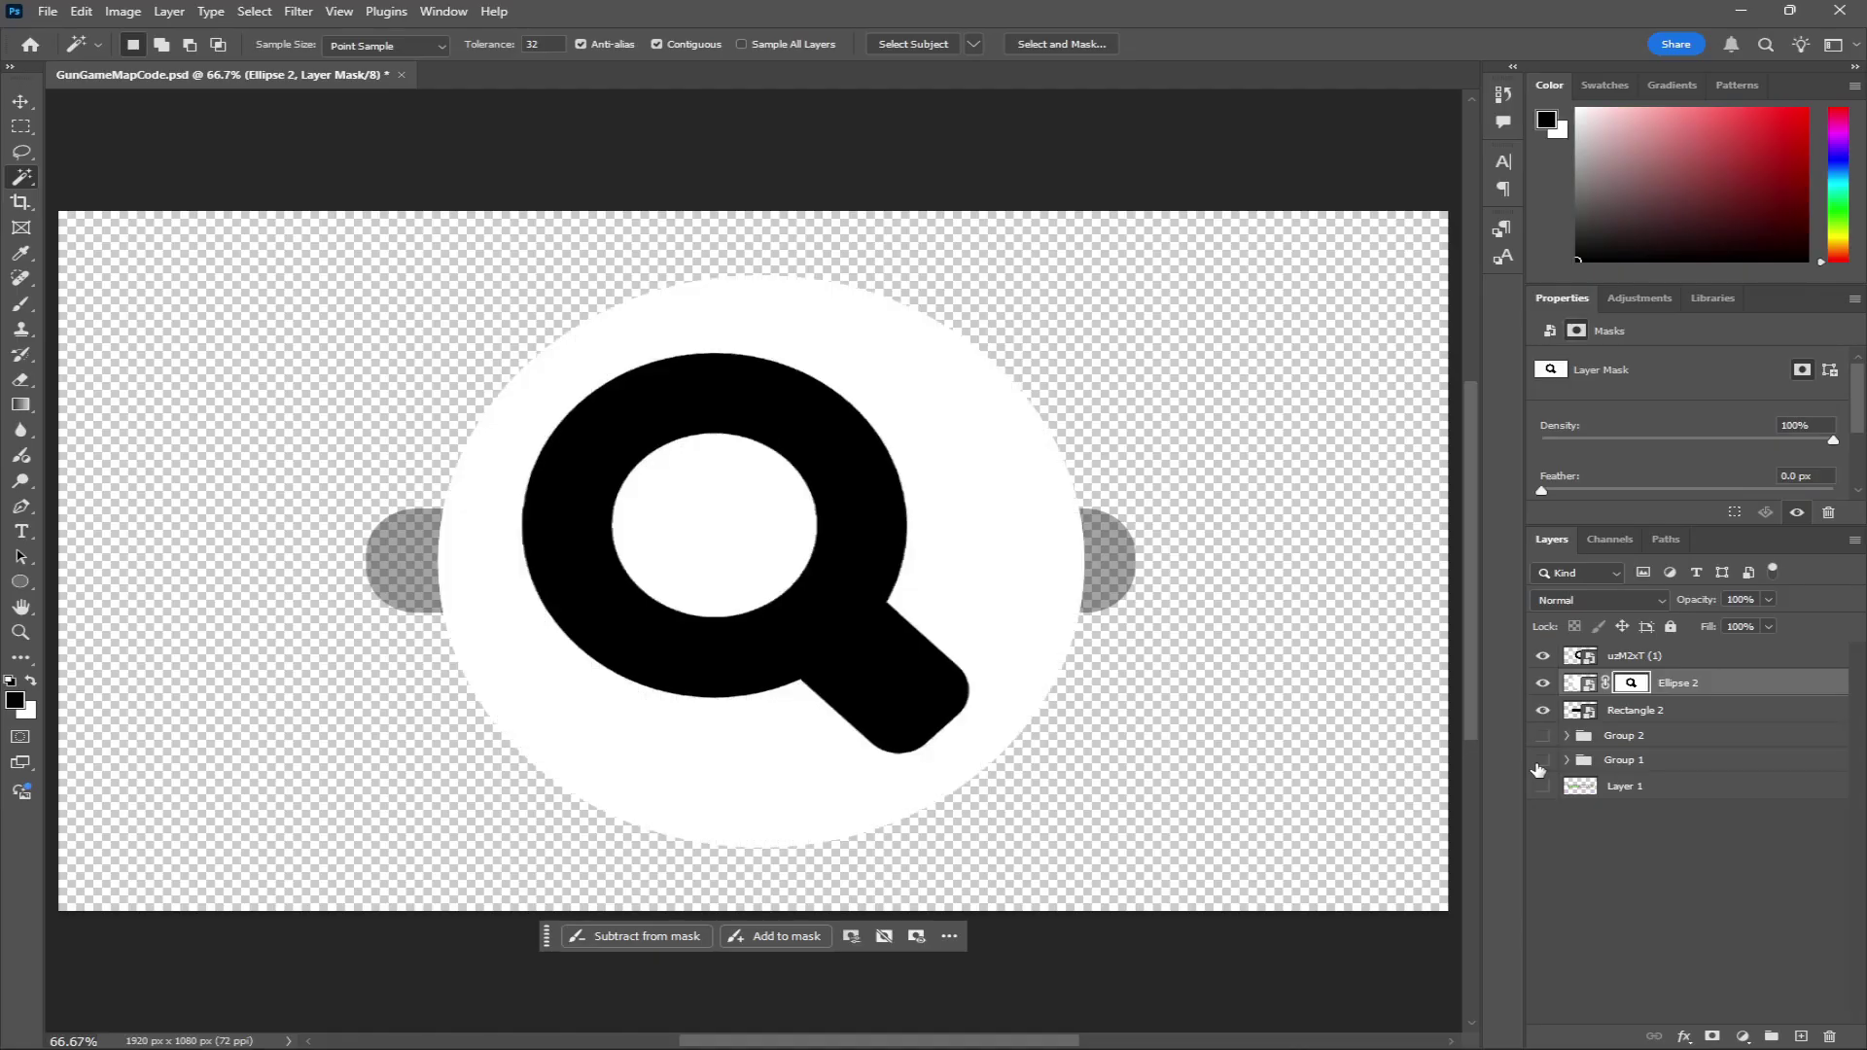
# Delete the black uzM2xT (1) layer and scale the cut-out white circle down to fit inside the near end of the grey bar
pyautogui.click(1598, 658)
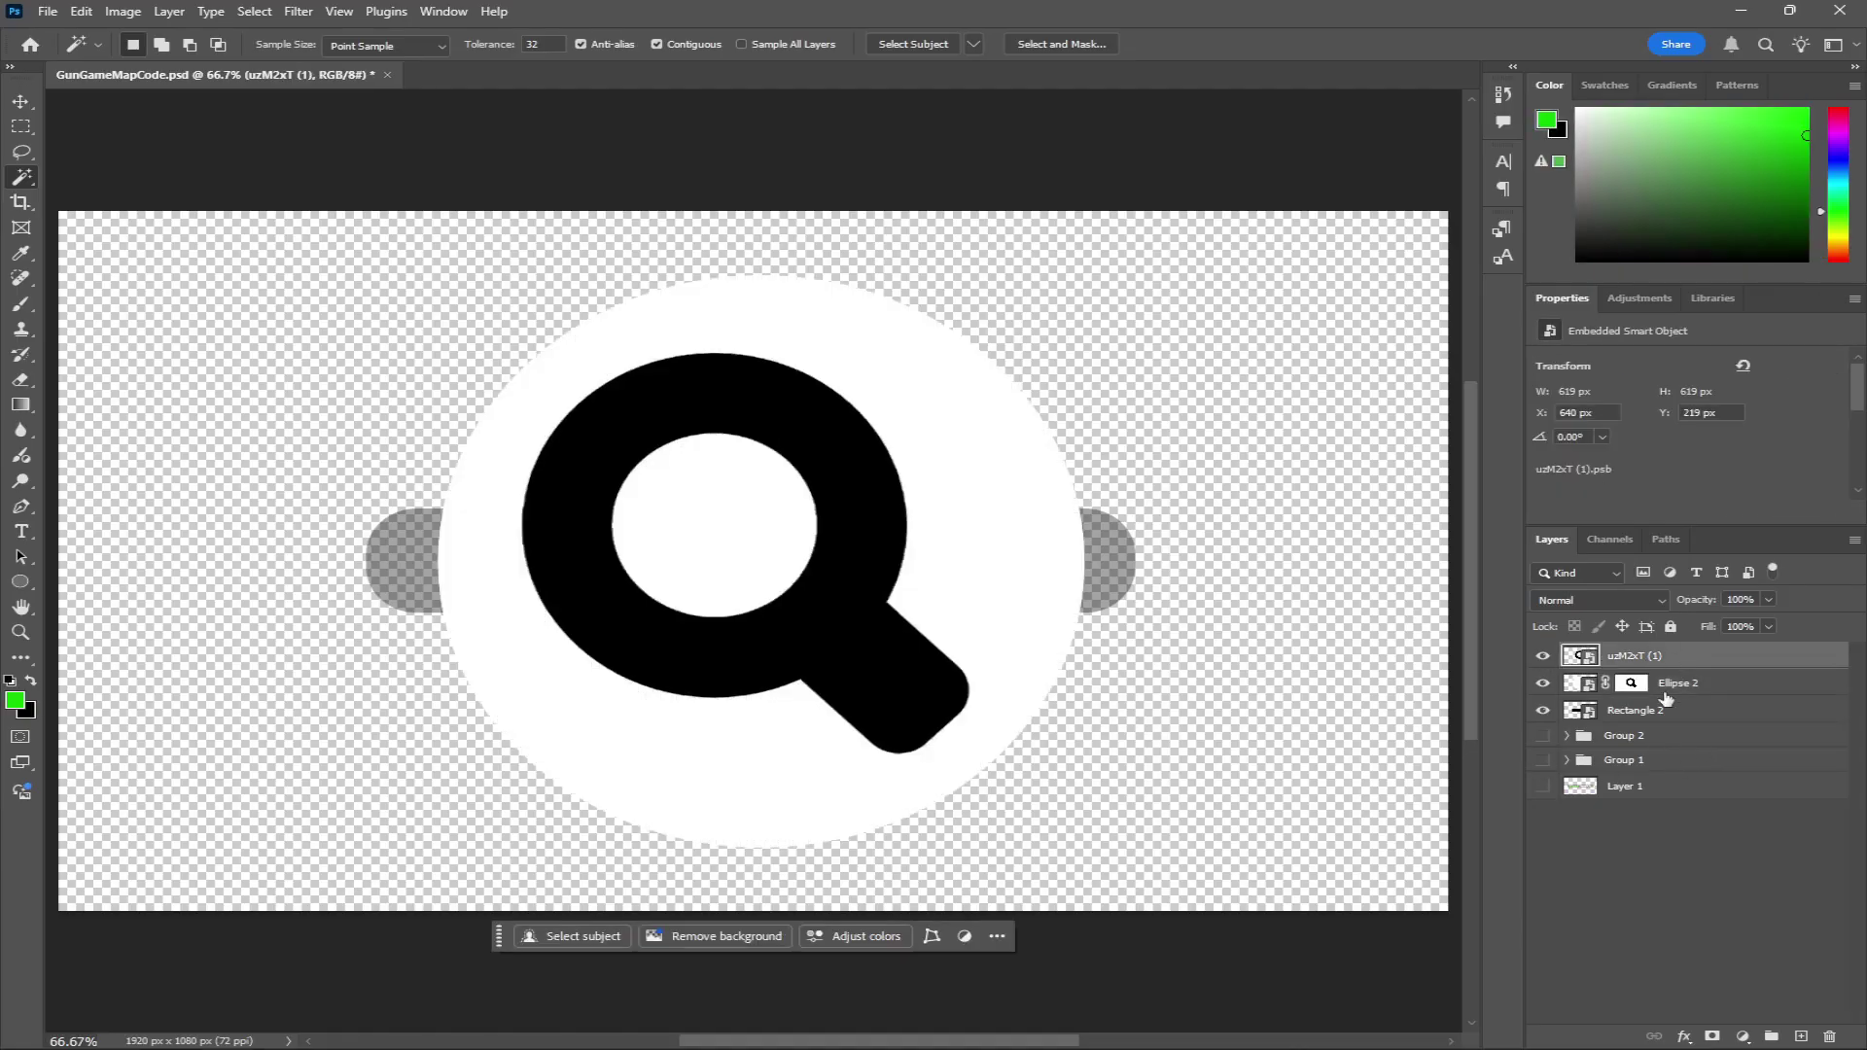
pyautogui.press('Delete')
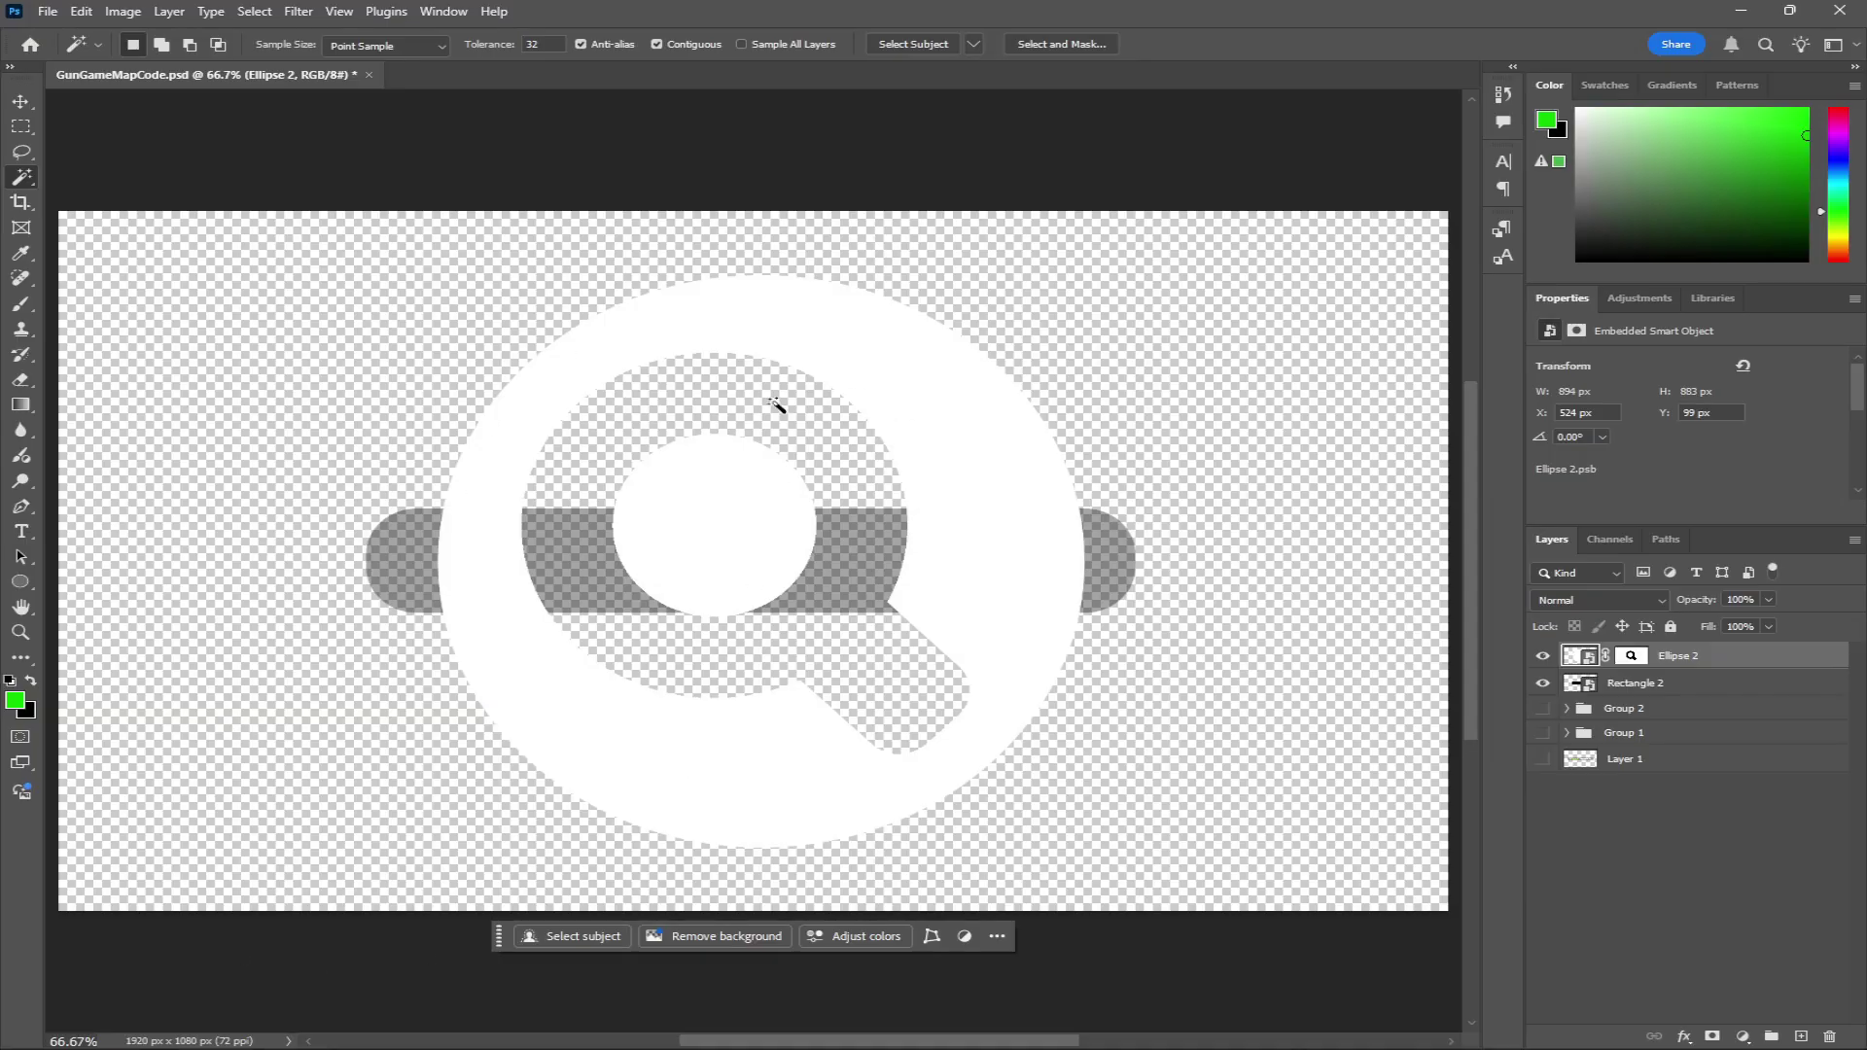
pyautogui.hotkey('ctrl', 't')
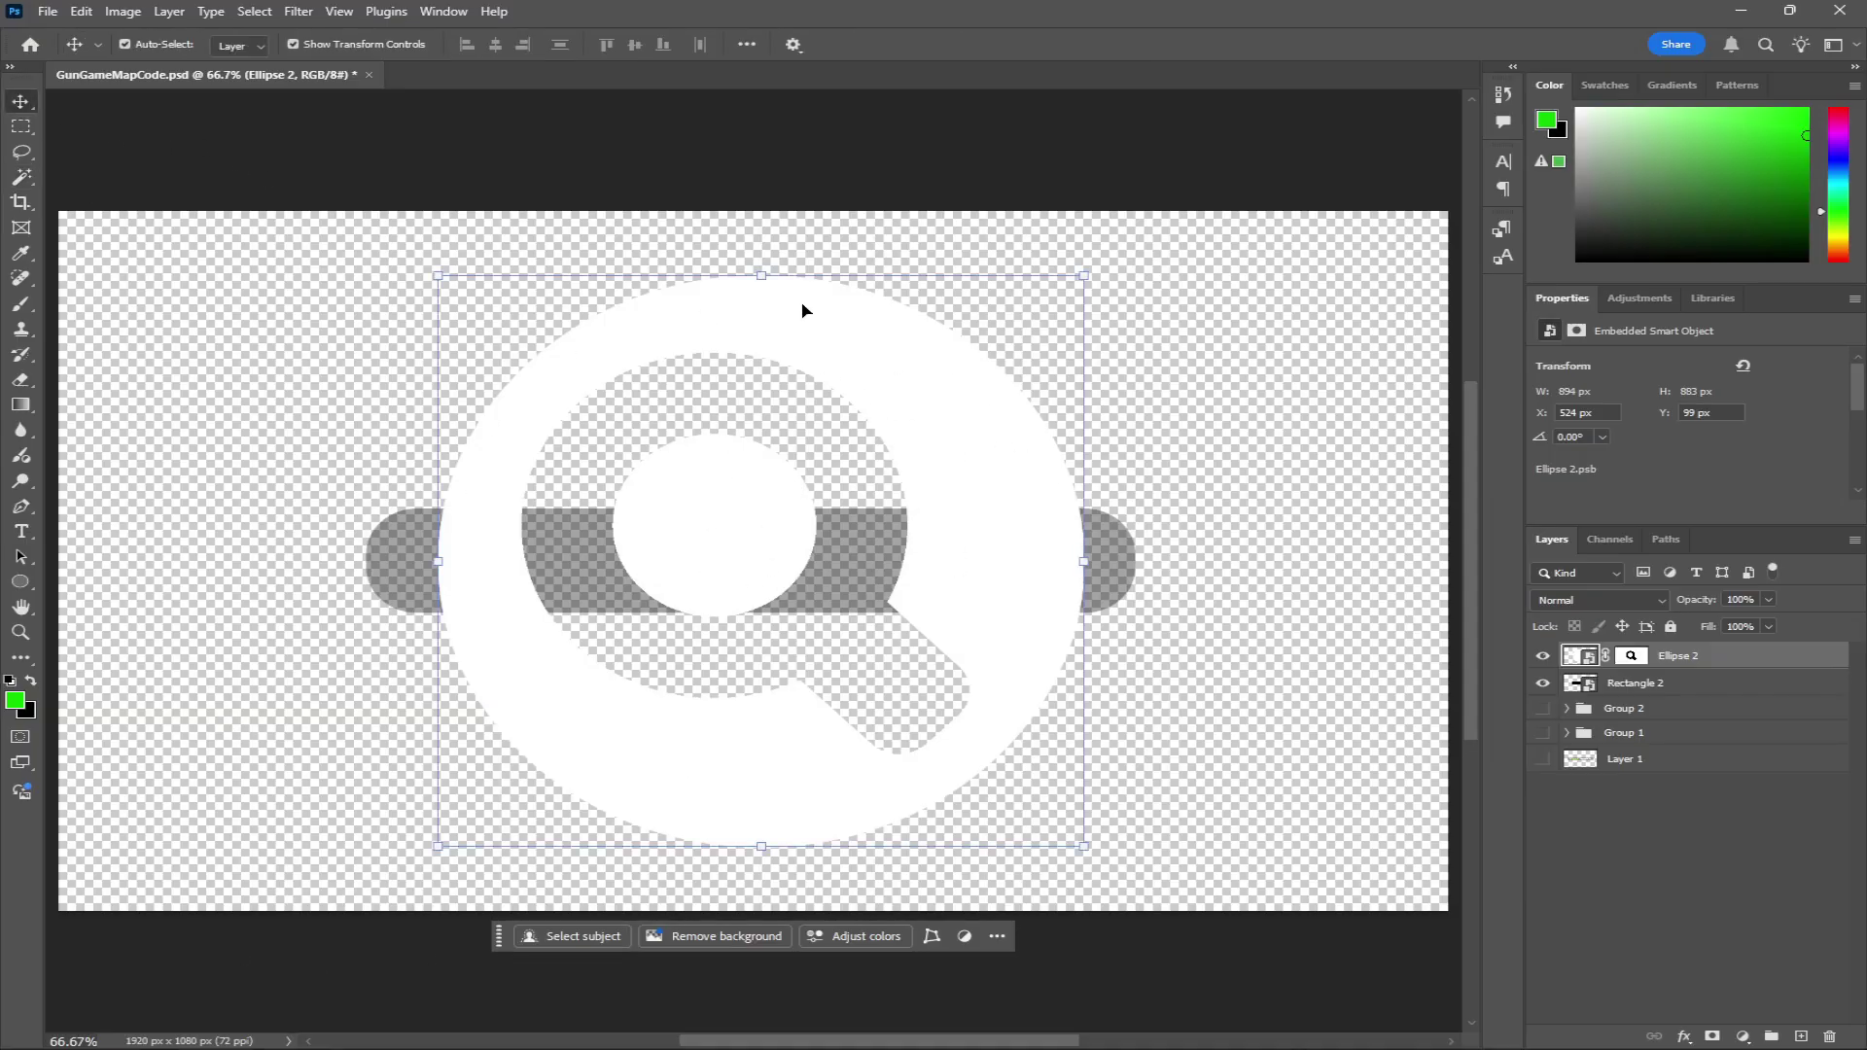
pyautogui.moveTo(746, 275); pyautogui.dragTo(484, 543)
pyautogui.click(1075, 45)
pyautogui.click(521, 696)
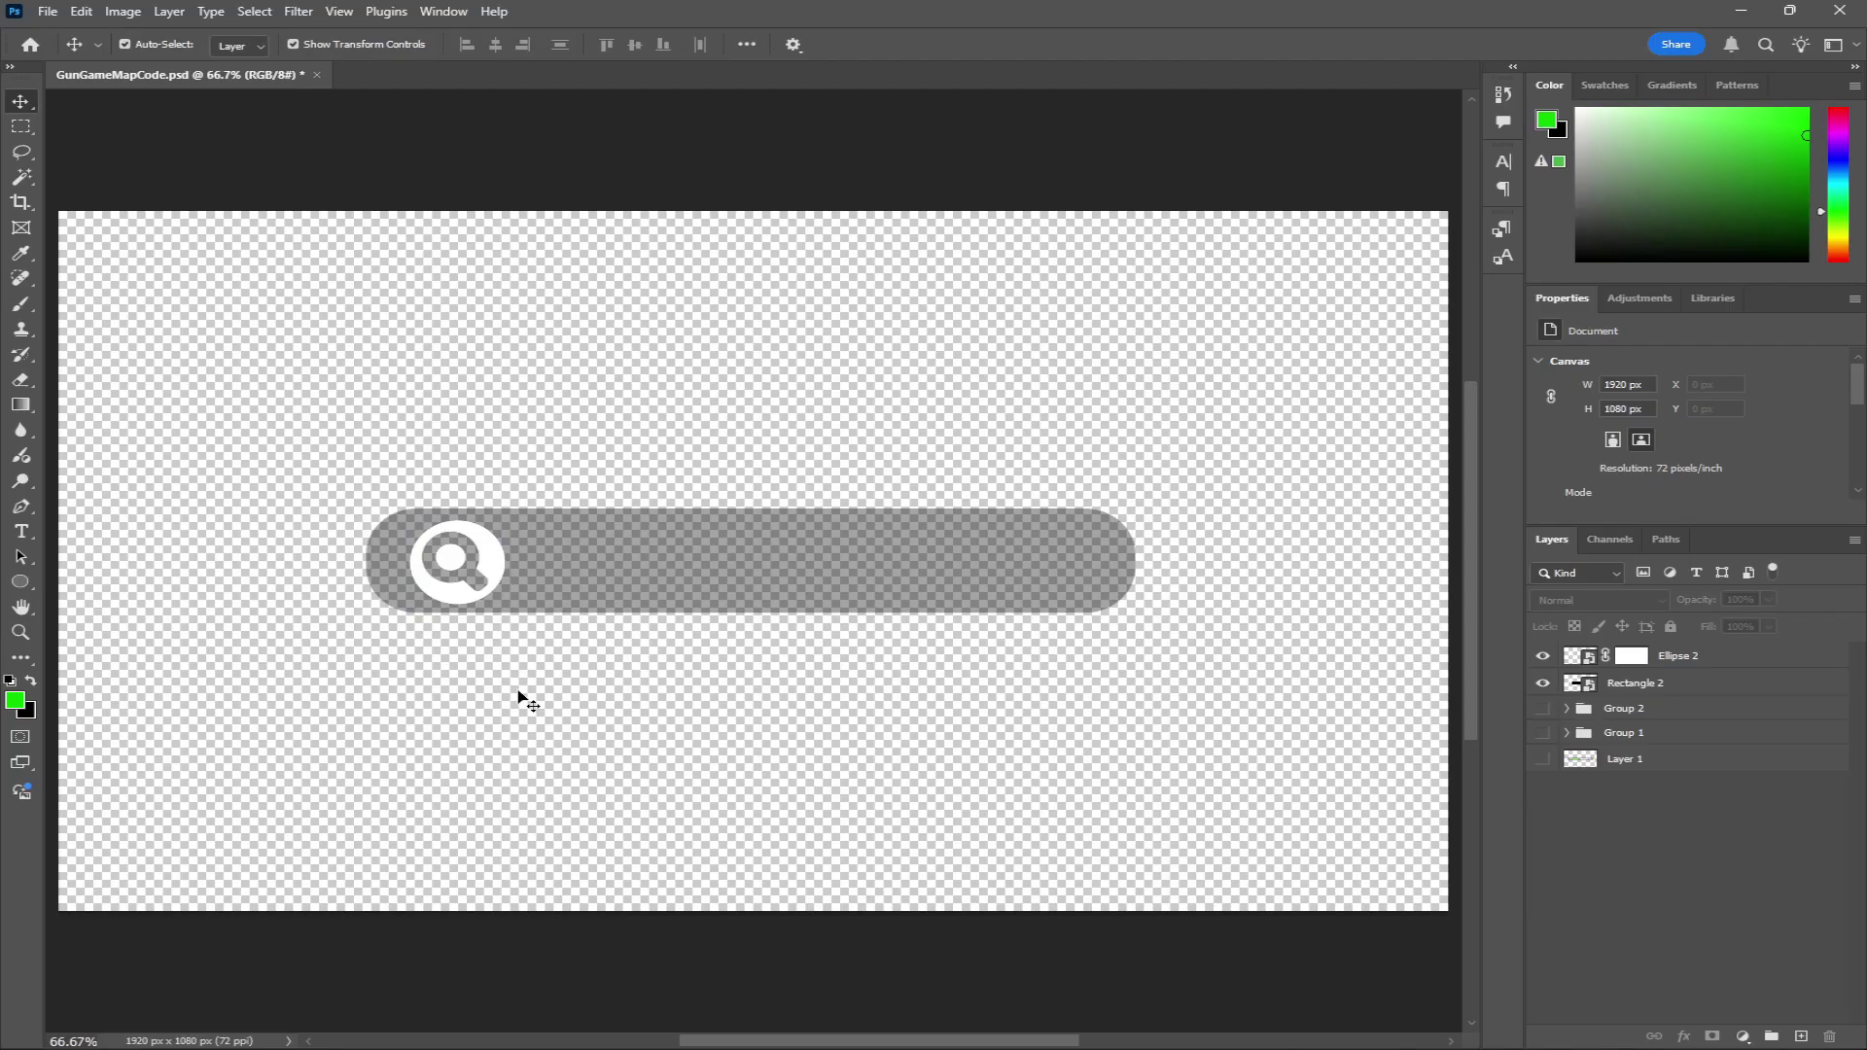
pyautogui.click(564, 595)
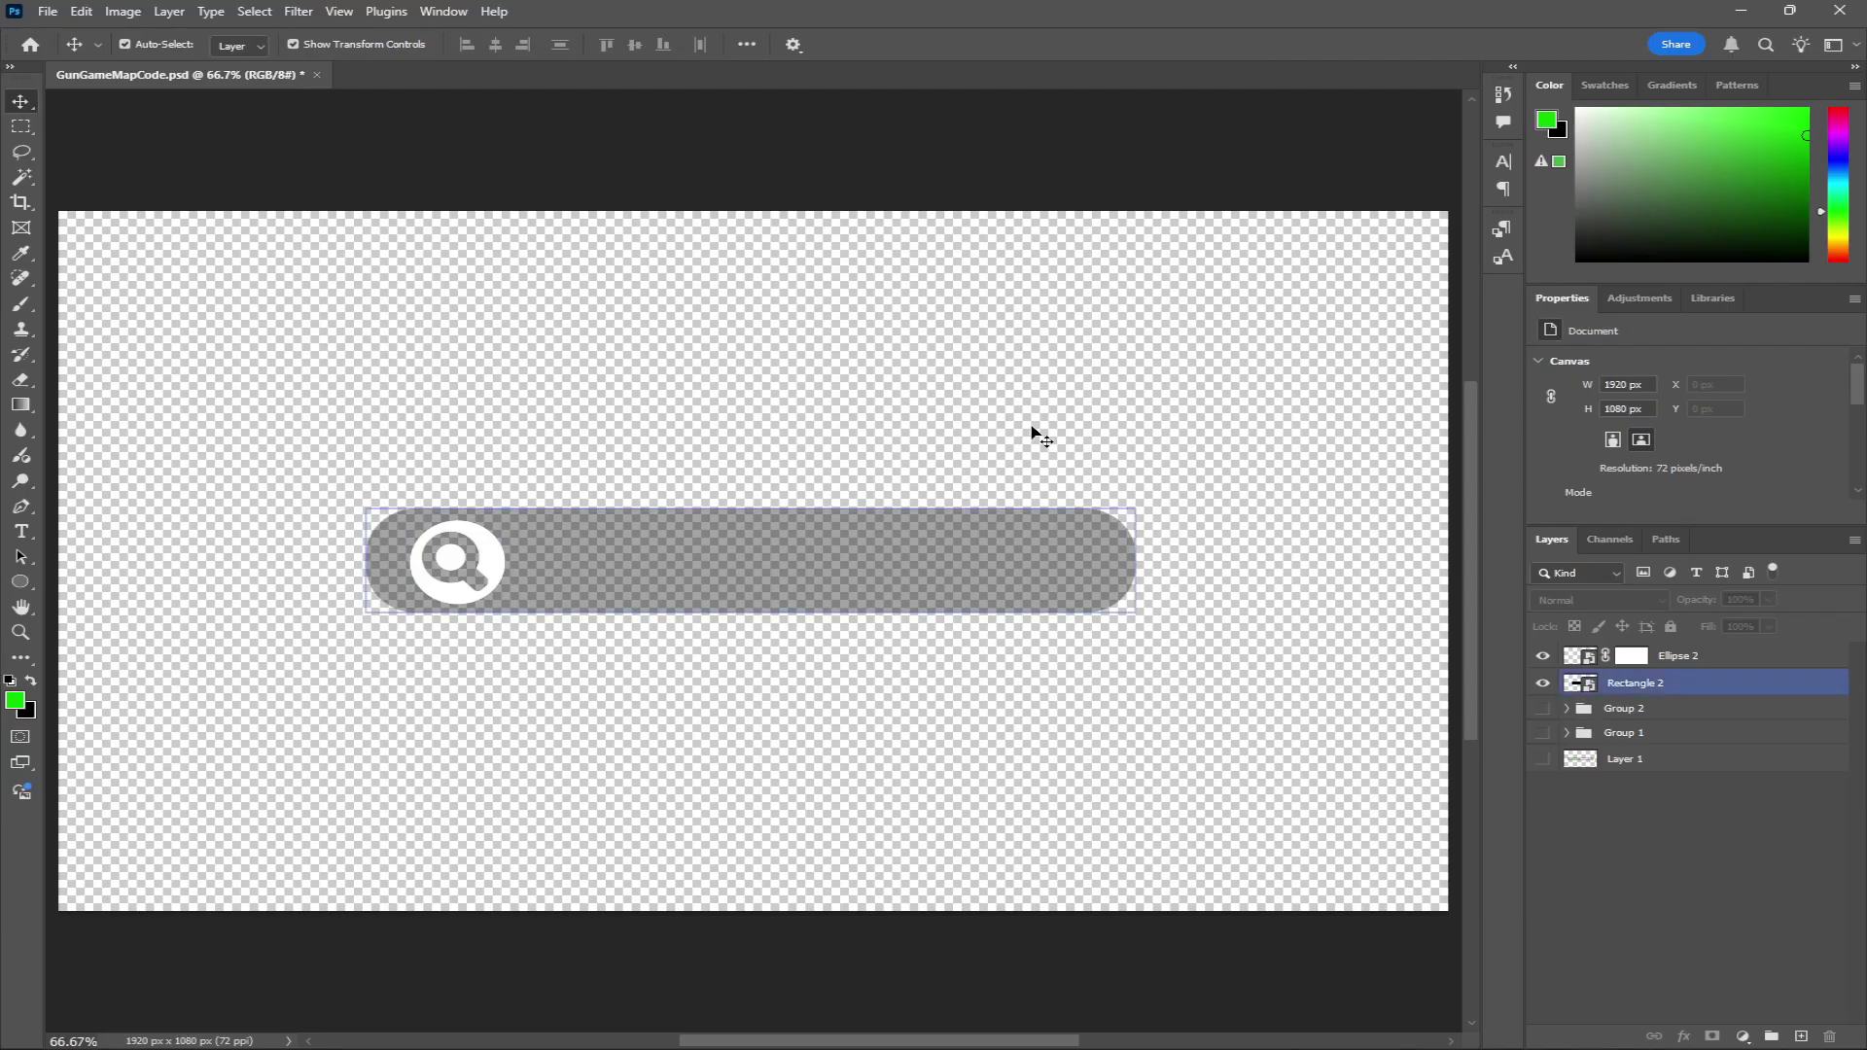
pyautogui.click(691, 734)
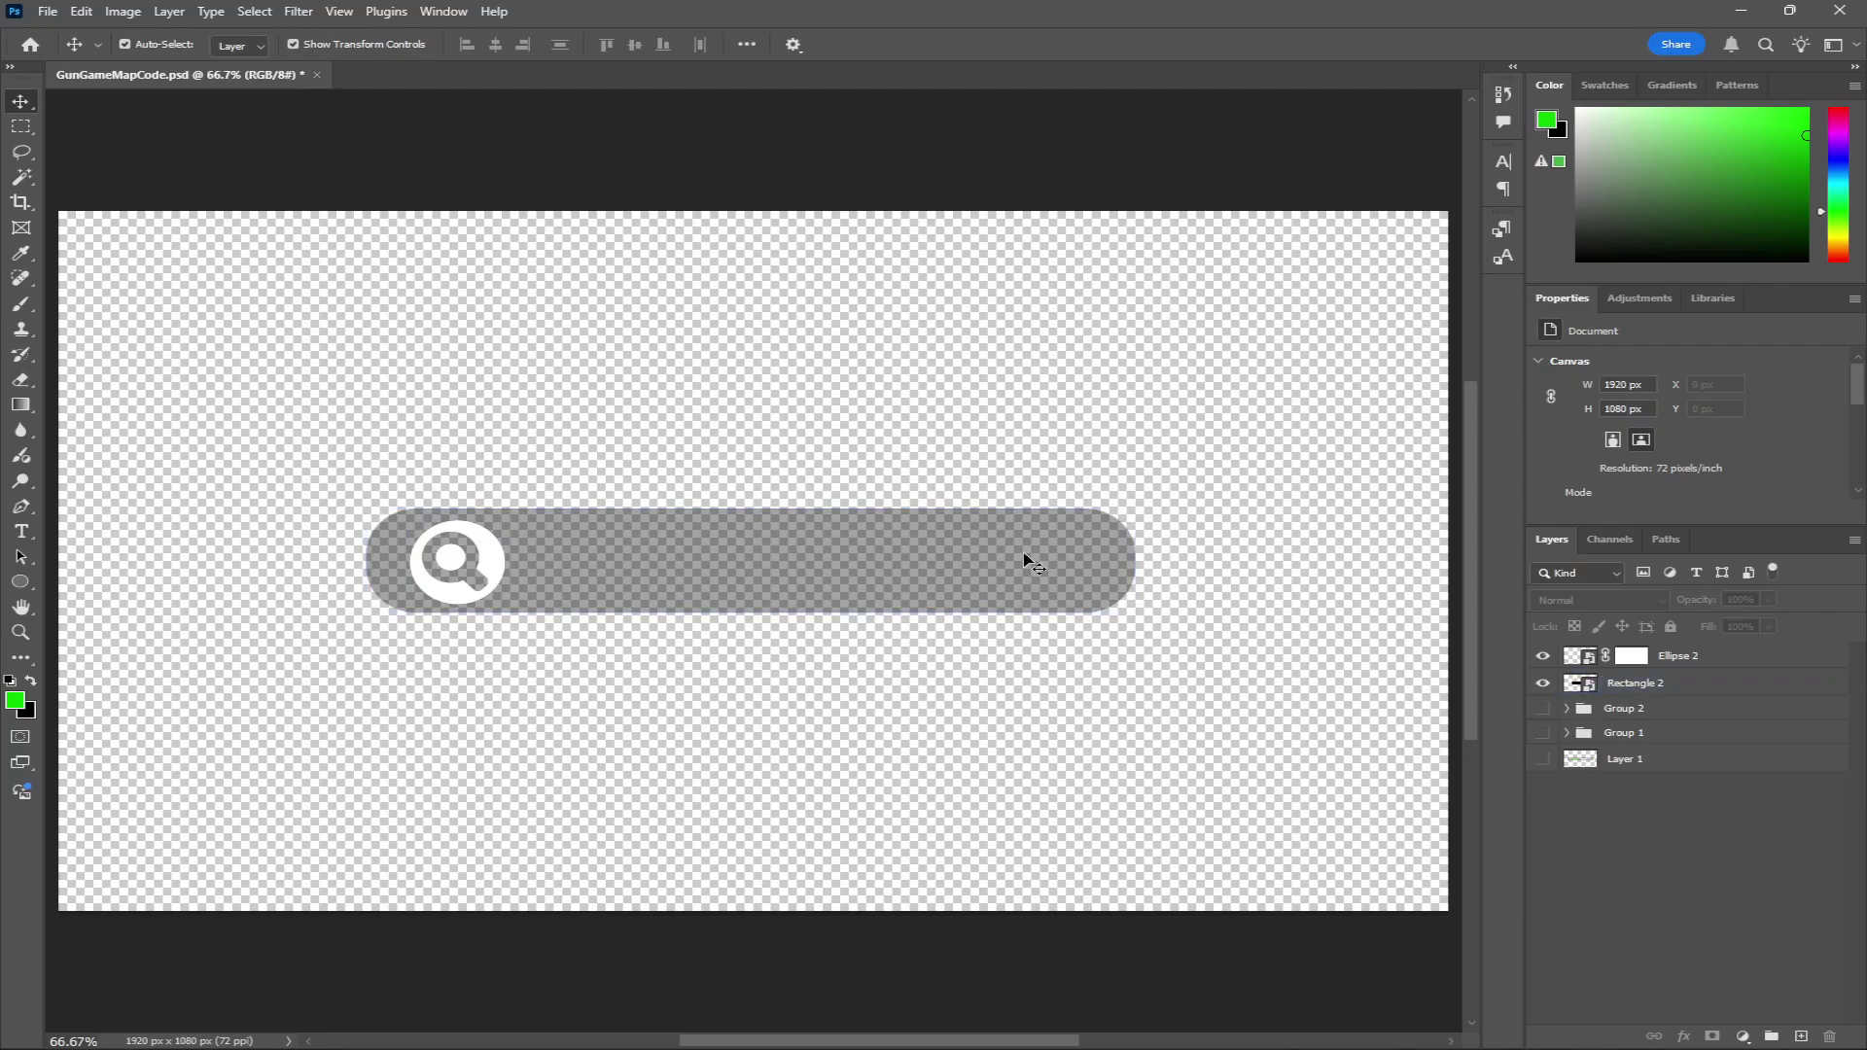
pyautogui.click(53, 12)
pyautogui.moveTo(229, 352)
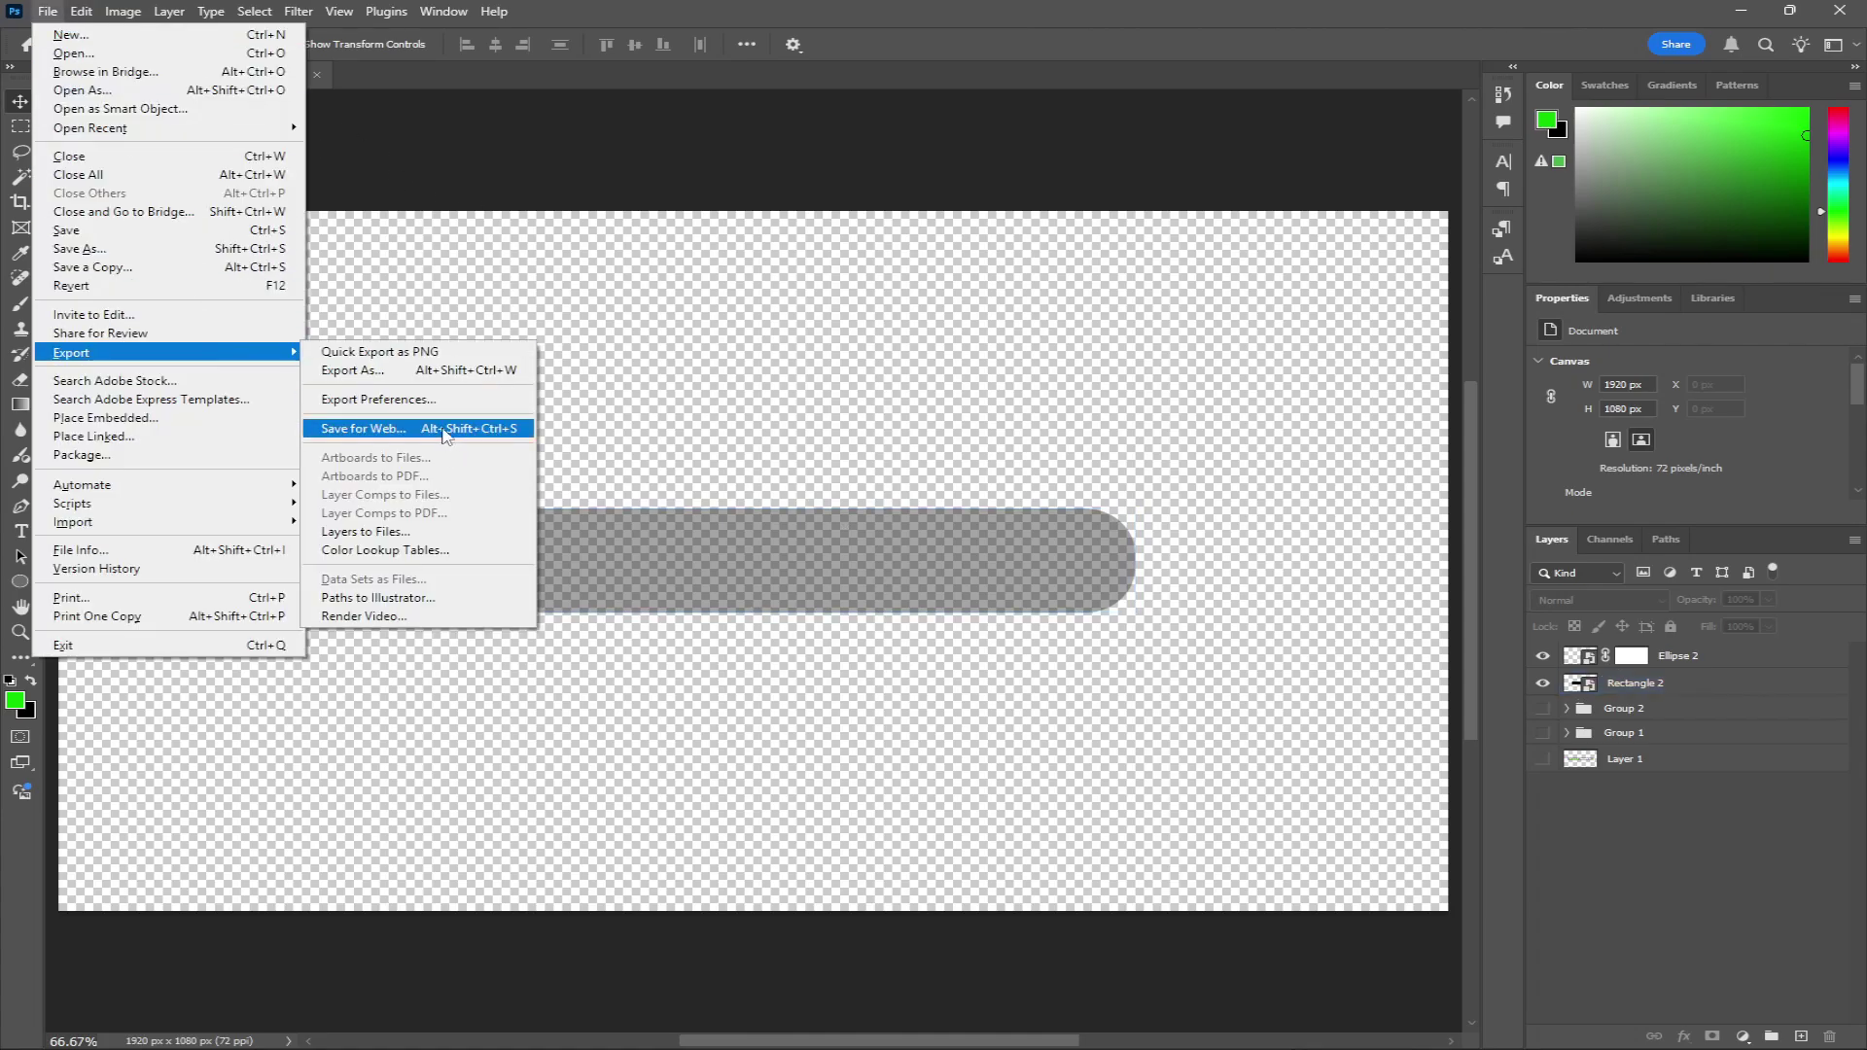
pyautogui.click(721, 405)
pyautogui.click(755, 602)
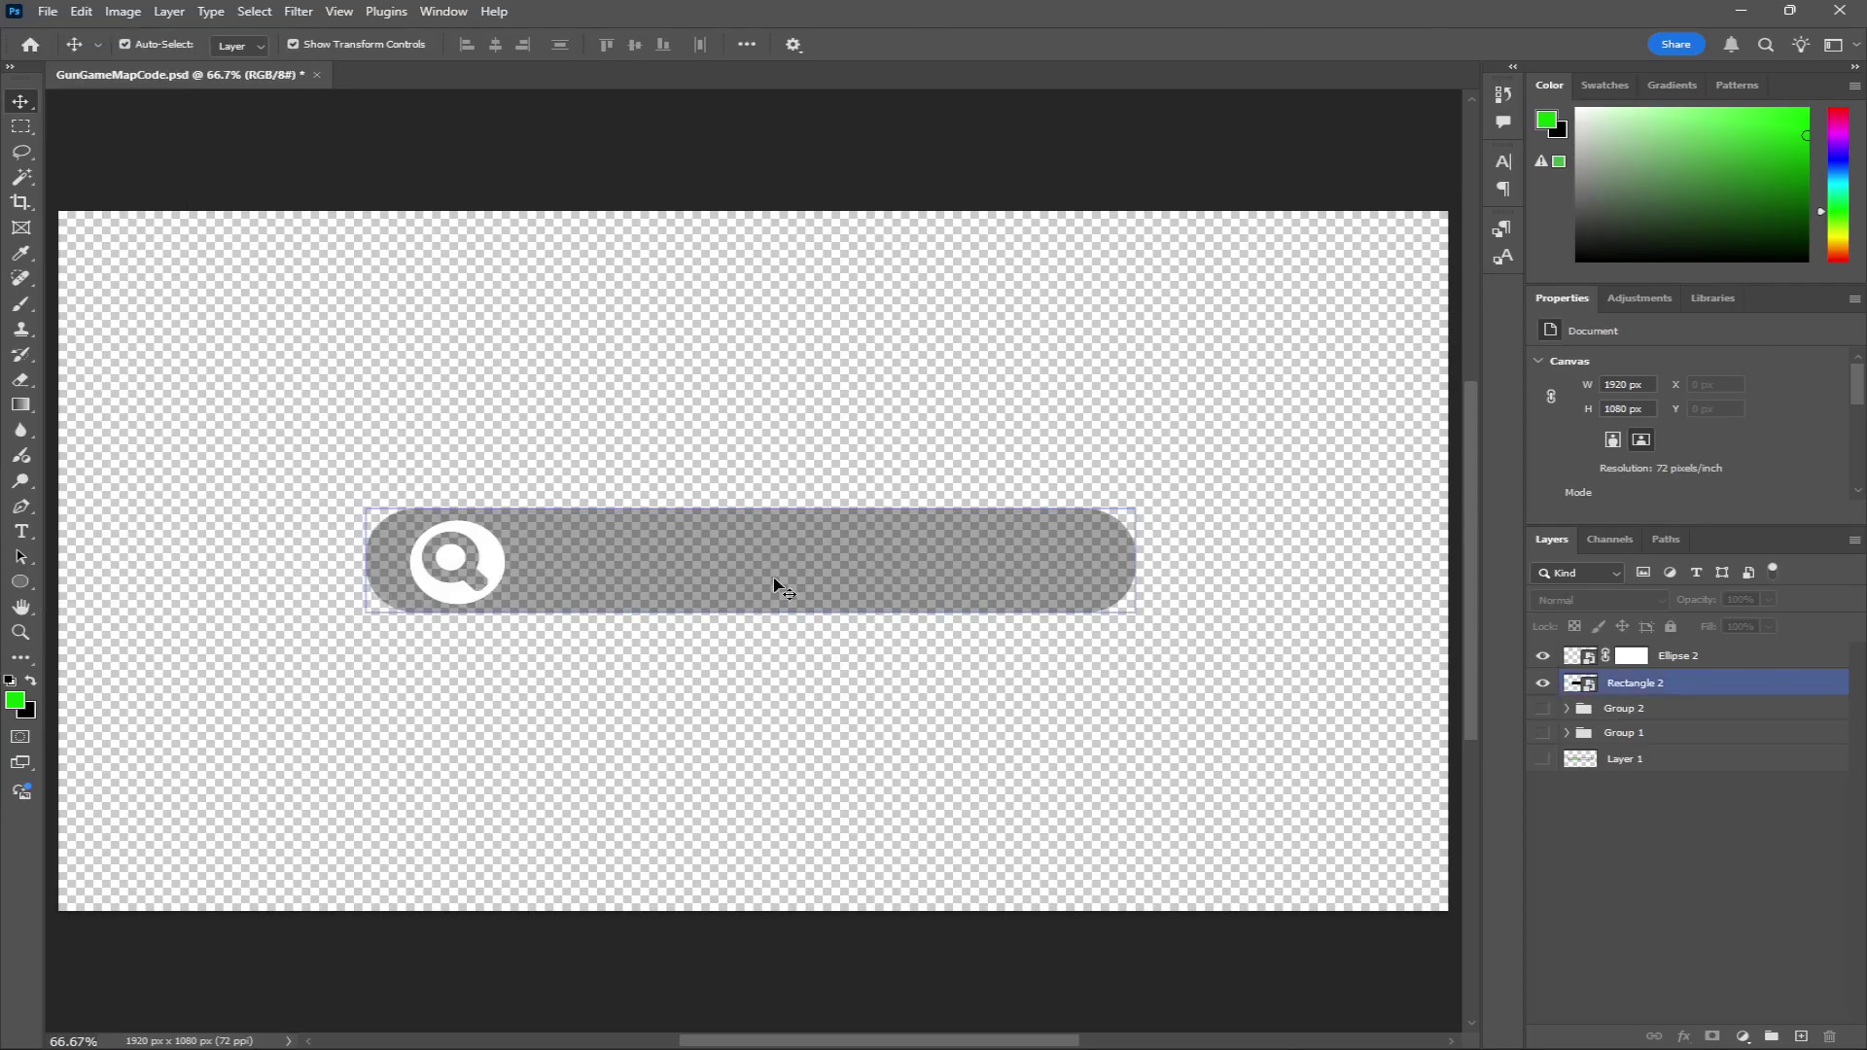
pyautogui.click(768, 822)
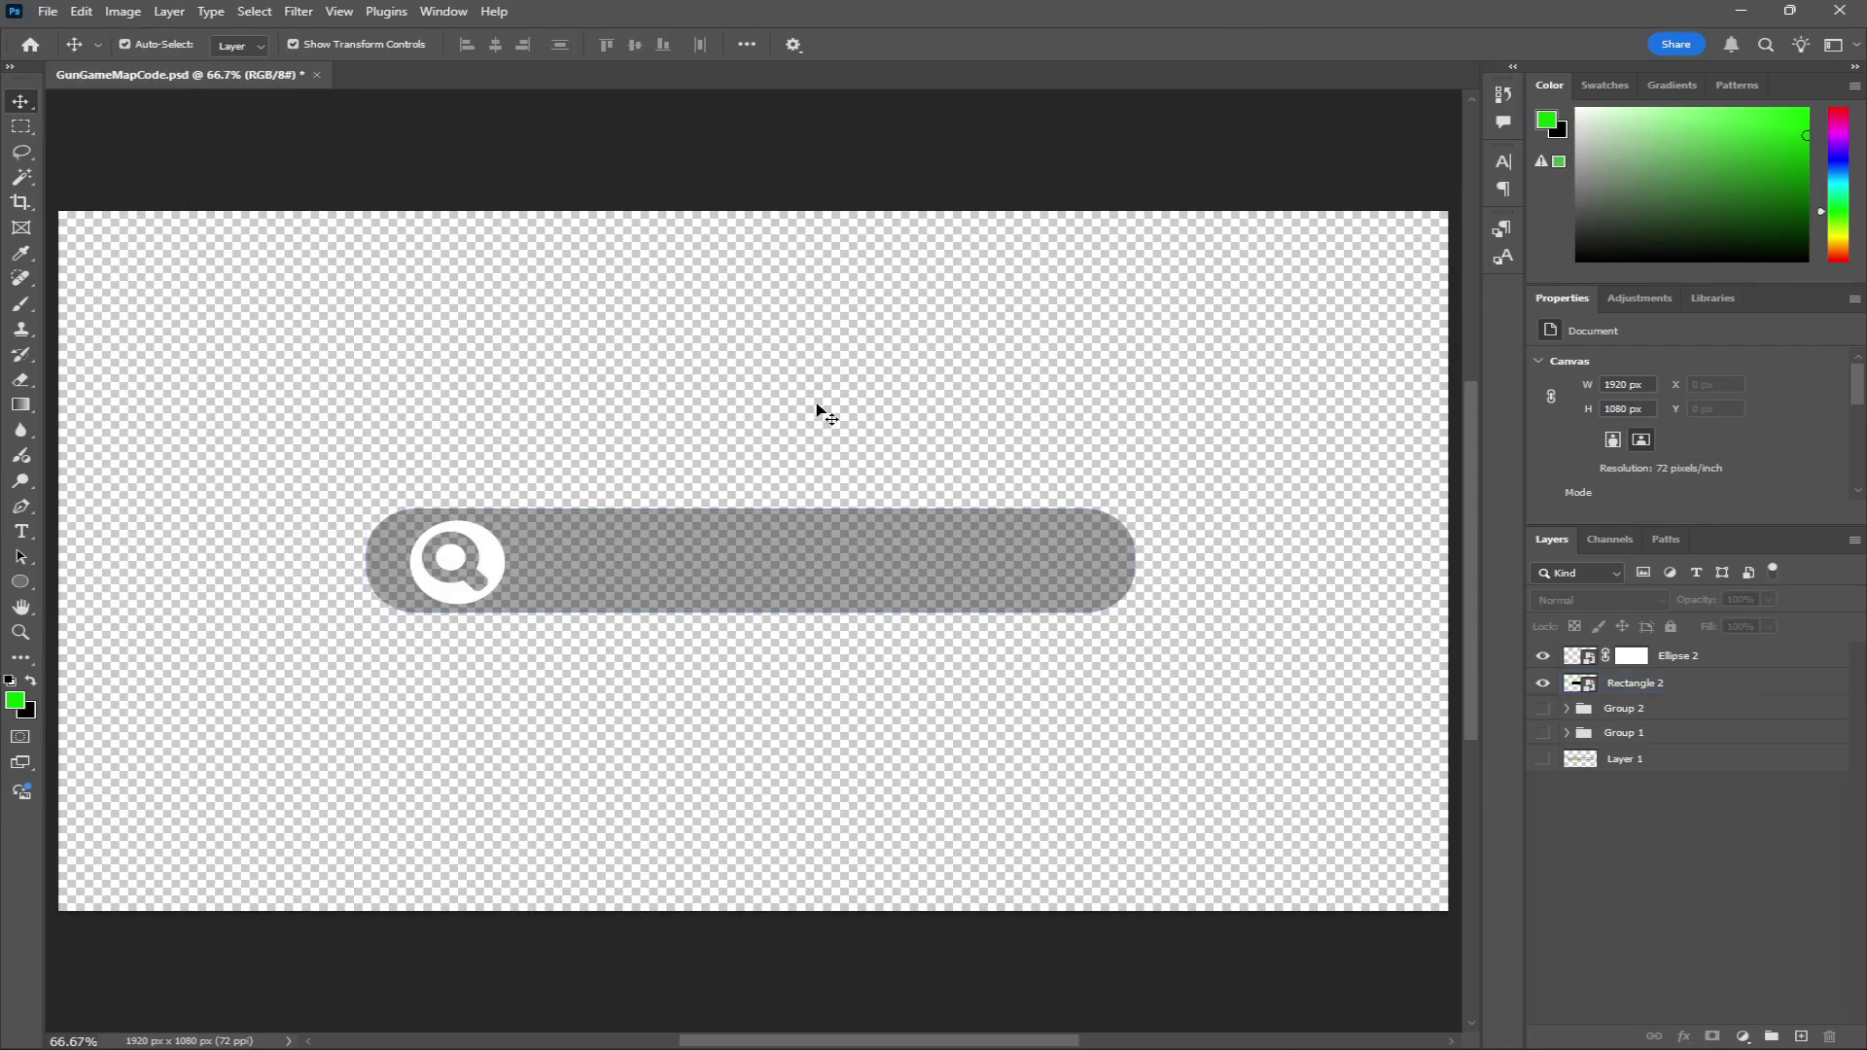
pyautogui.click(875, 576)
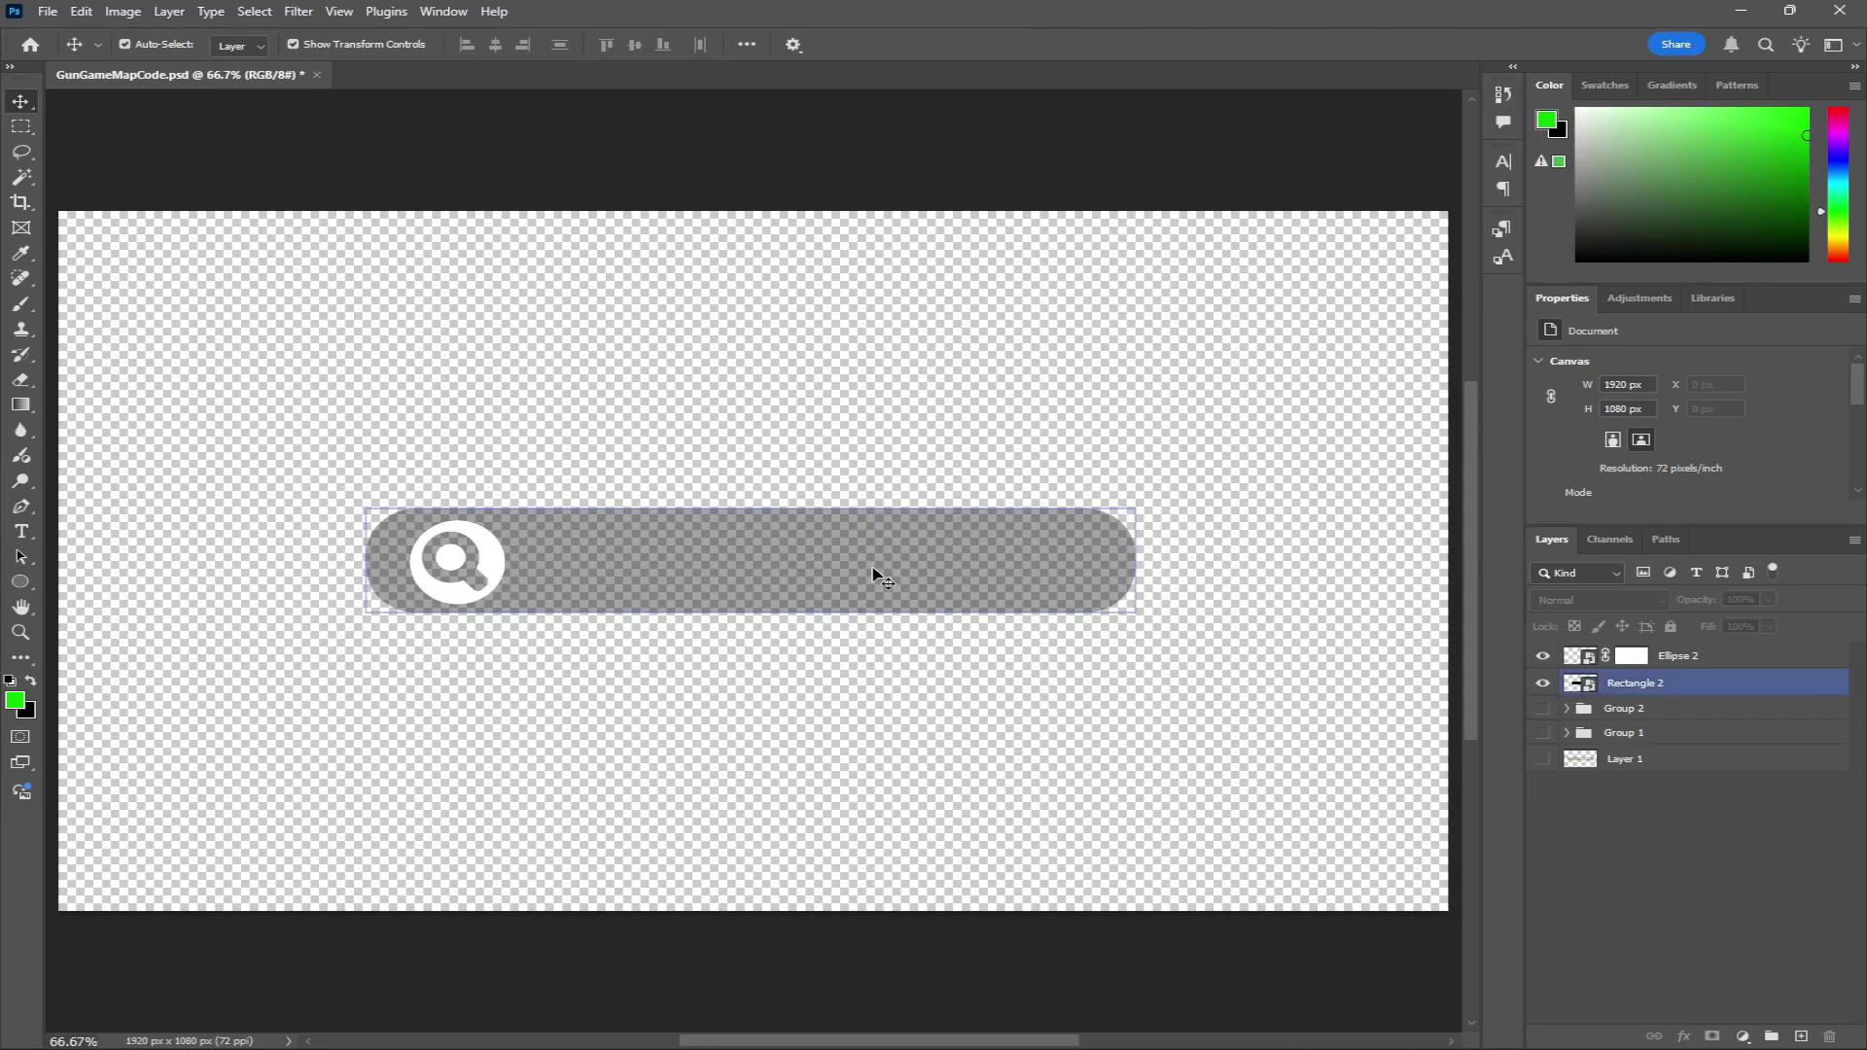
pyautogui.click(696, 675)
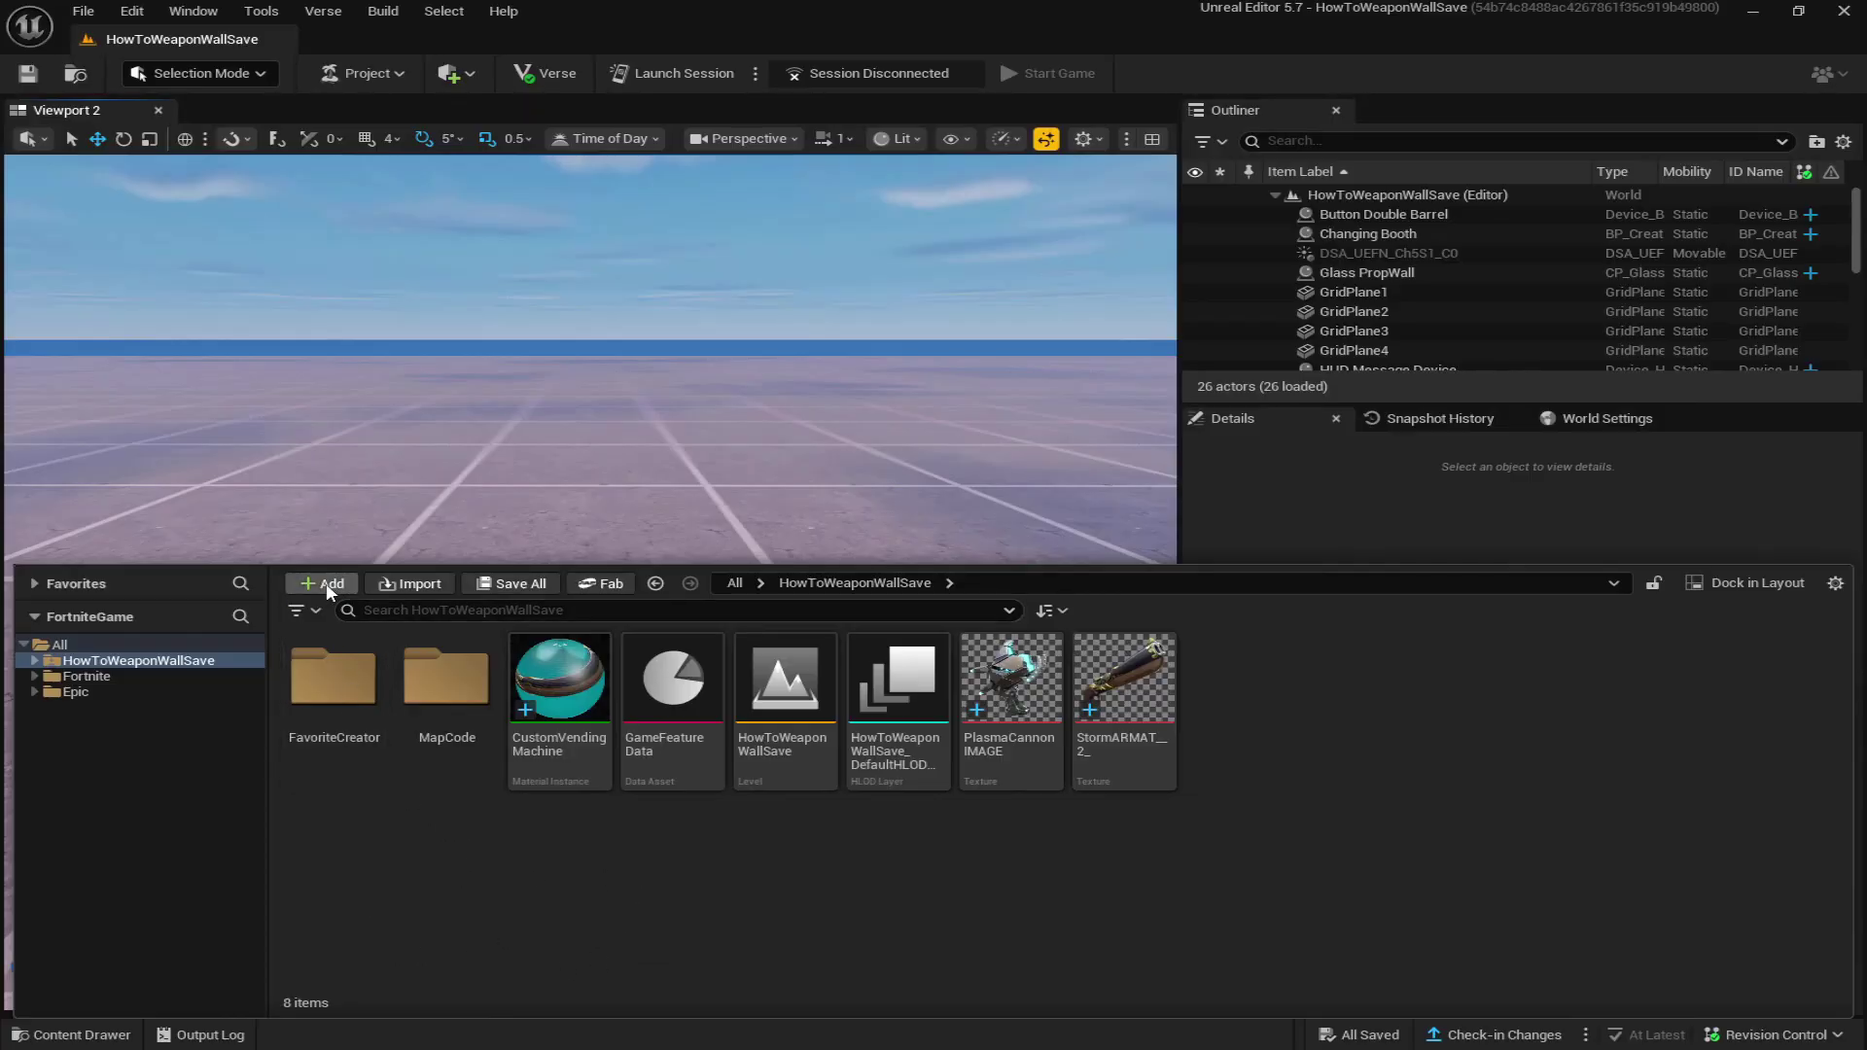
# Switch to Unreal Editor and create a folder named MapCode2 in the HowToWeaponWallSave project content
pyautogui.click(324, 582)
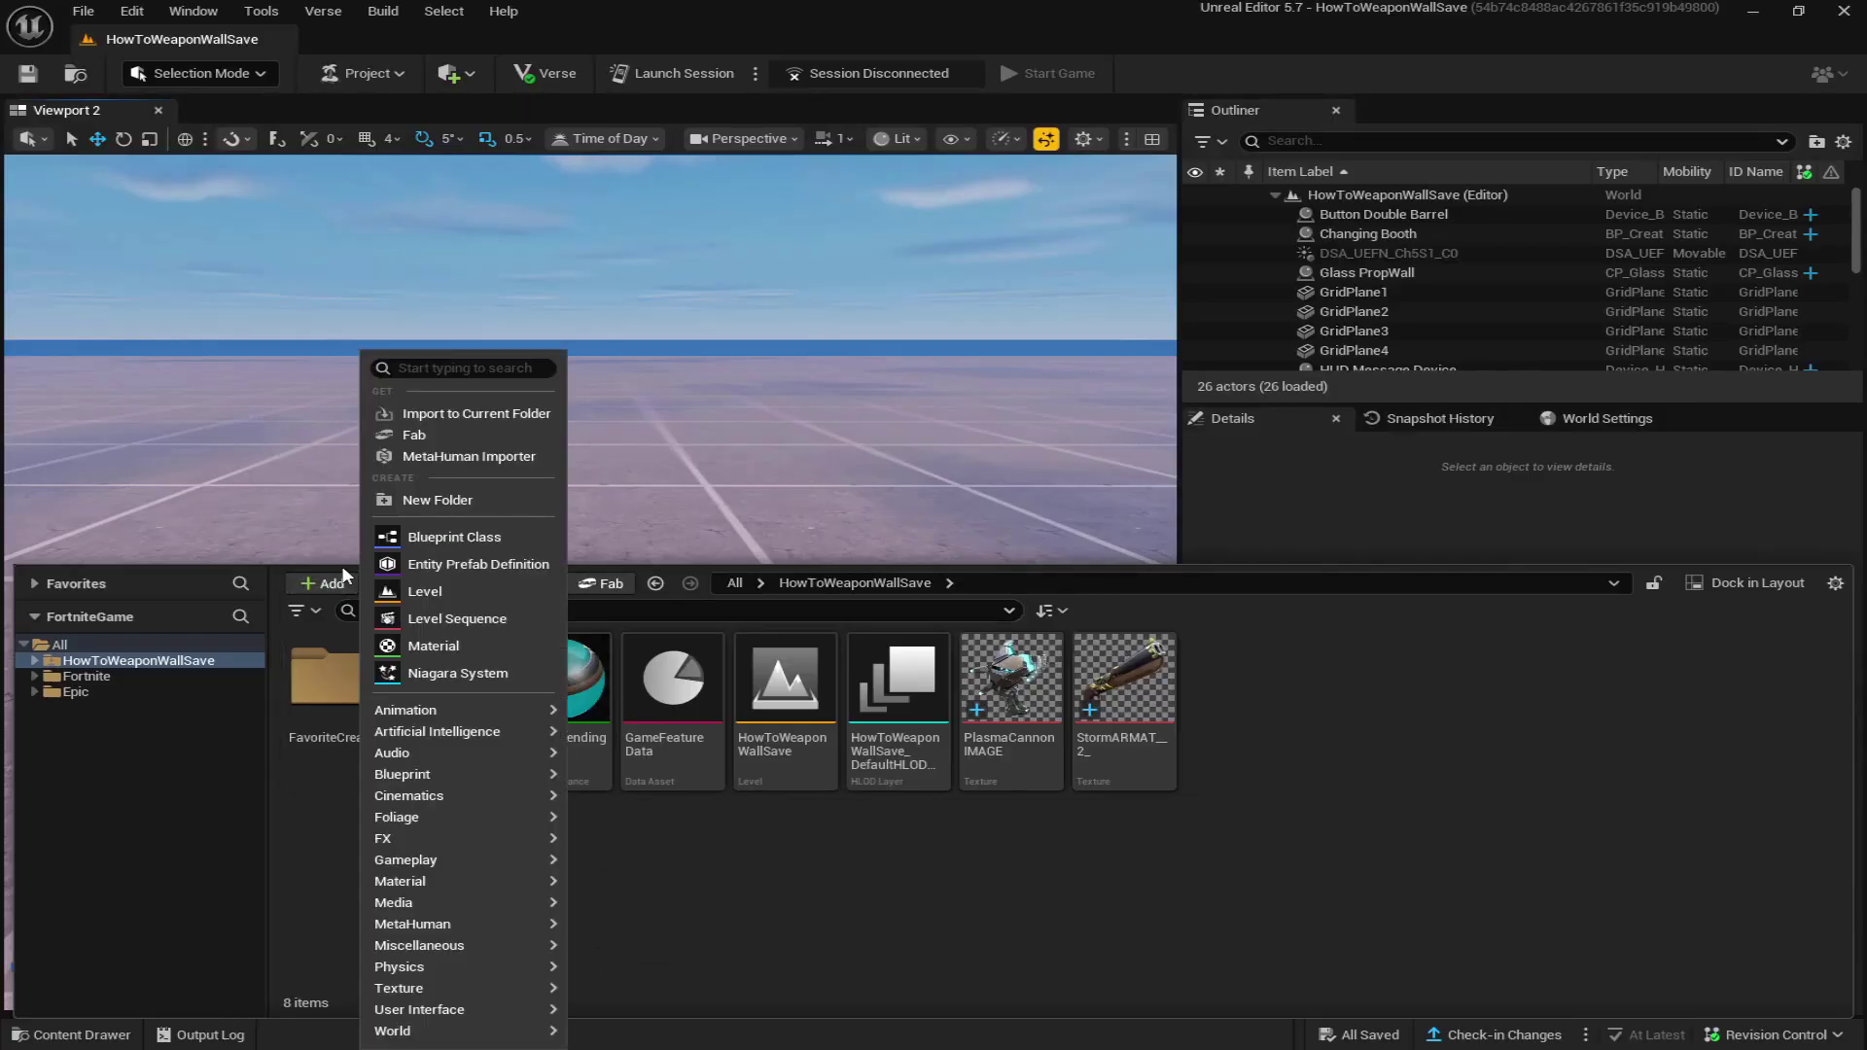
pyautogui.click(406, 502)
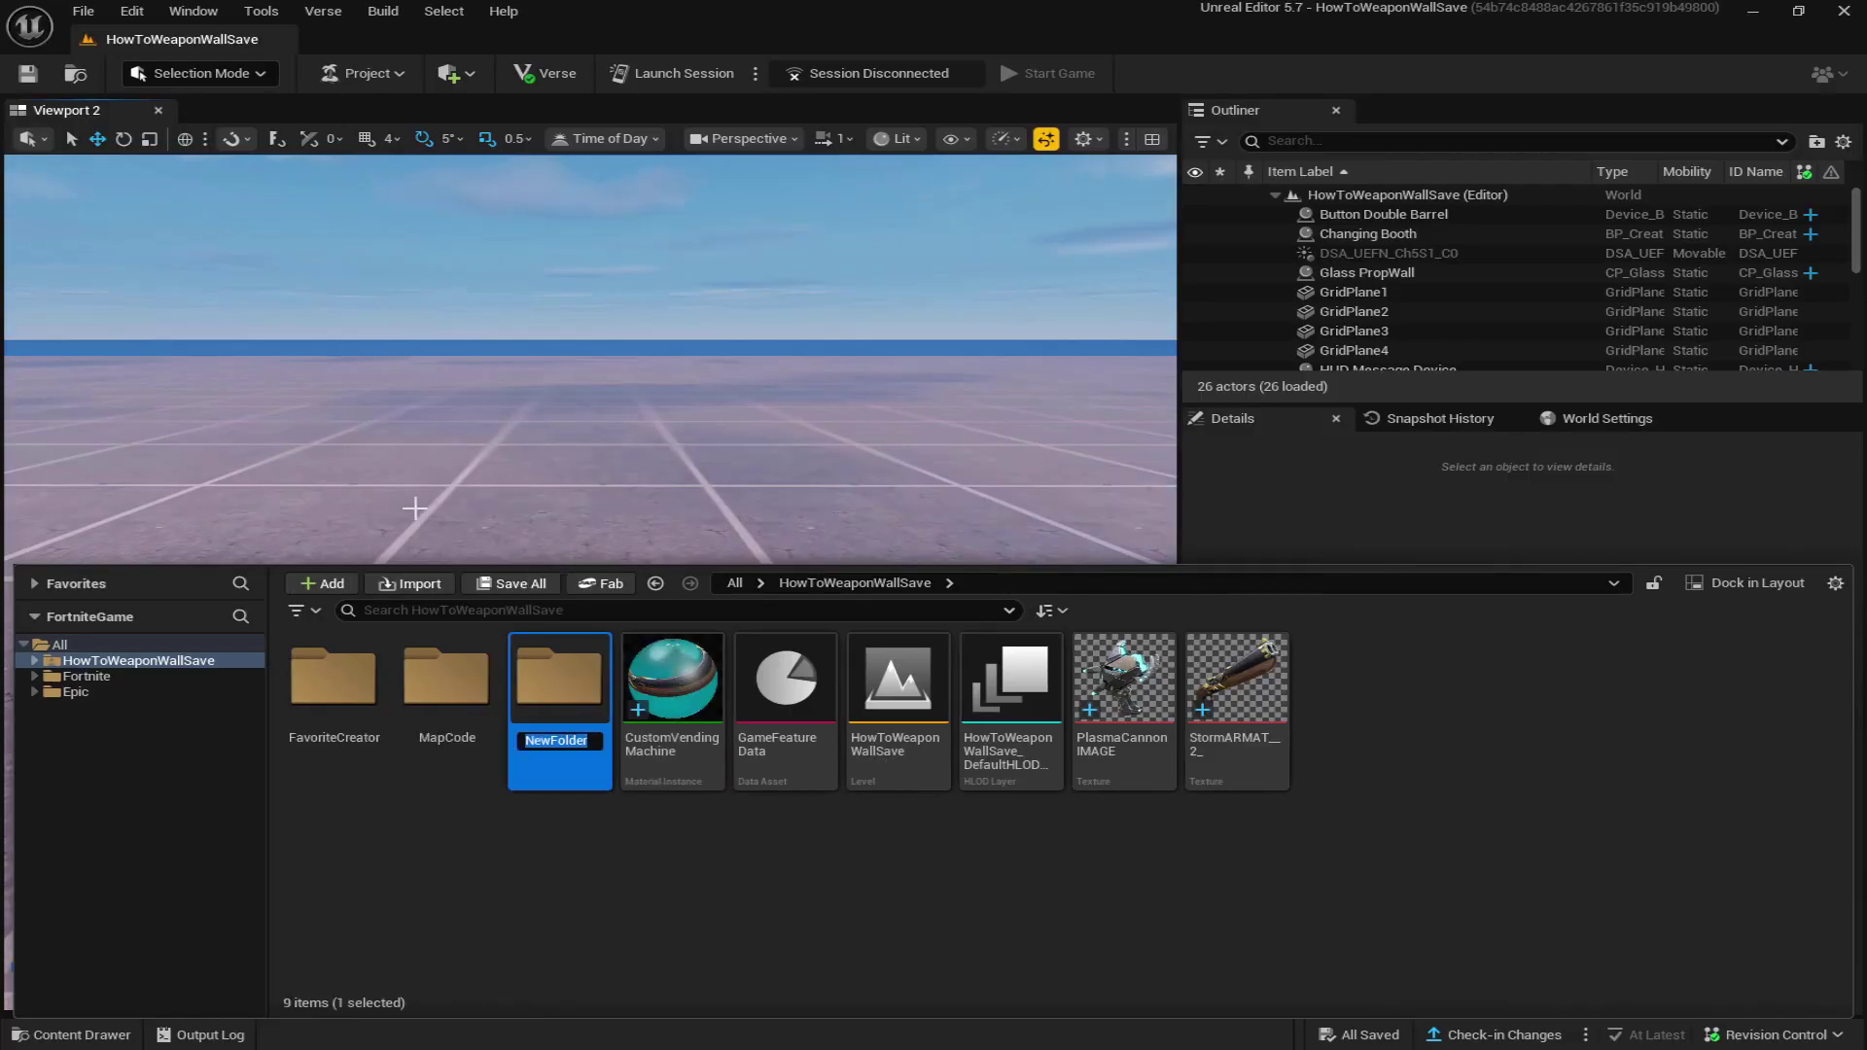
pyautogui.write('MapCod')
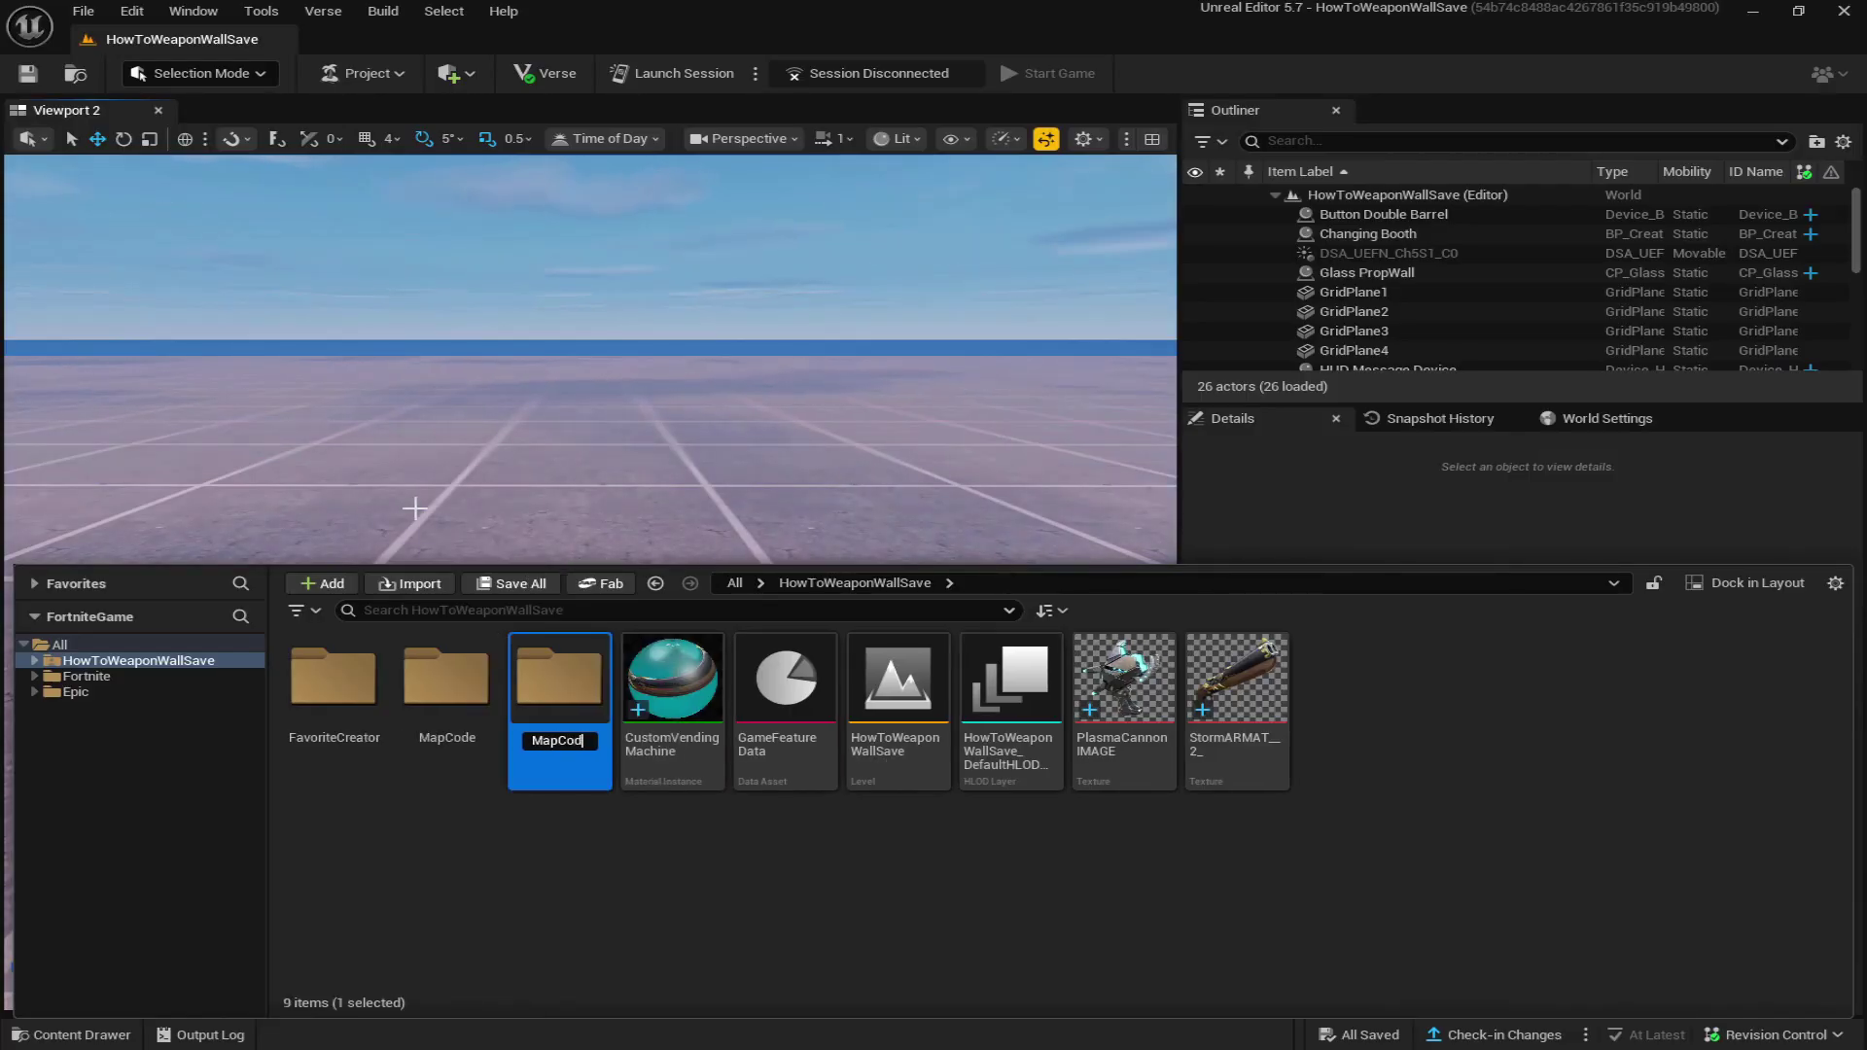
pyautogui.write('e2')
pyautogui.press('Return')
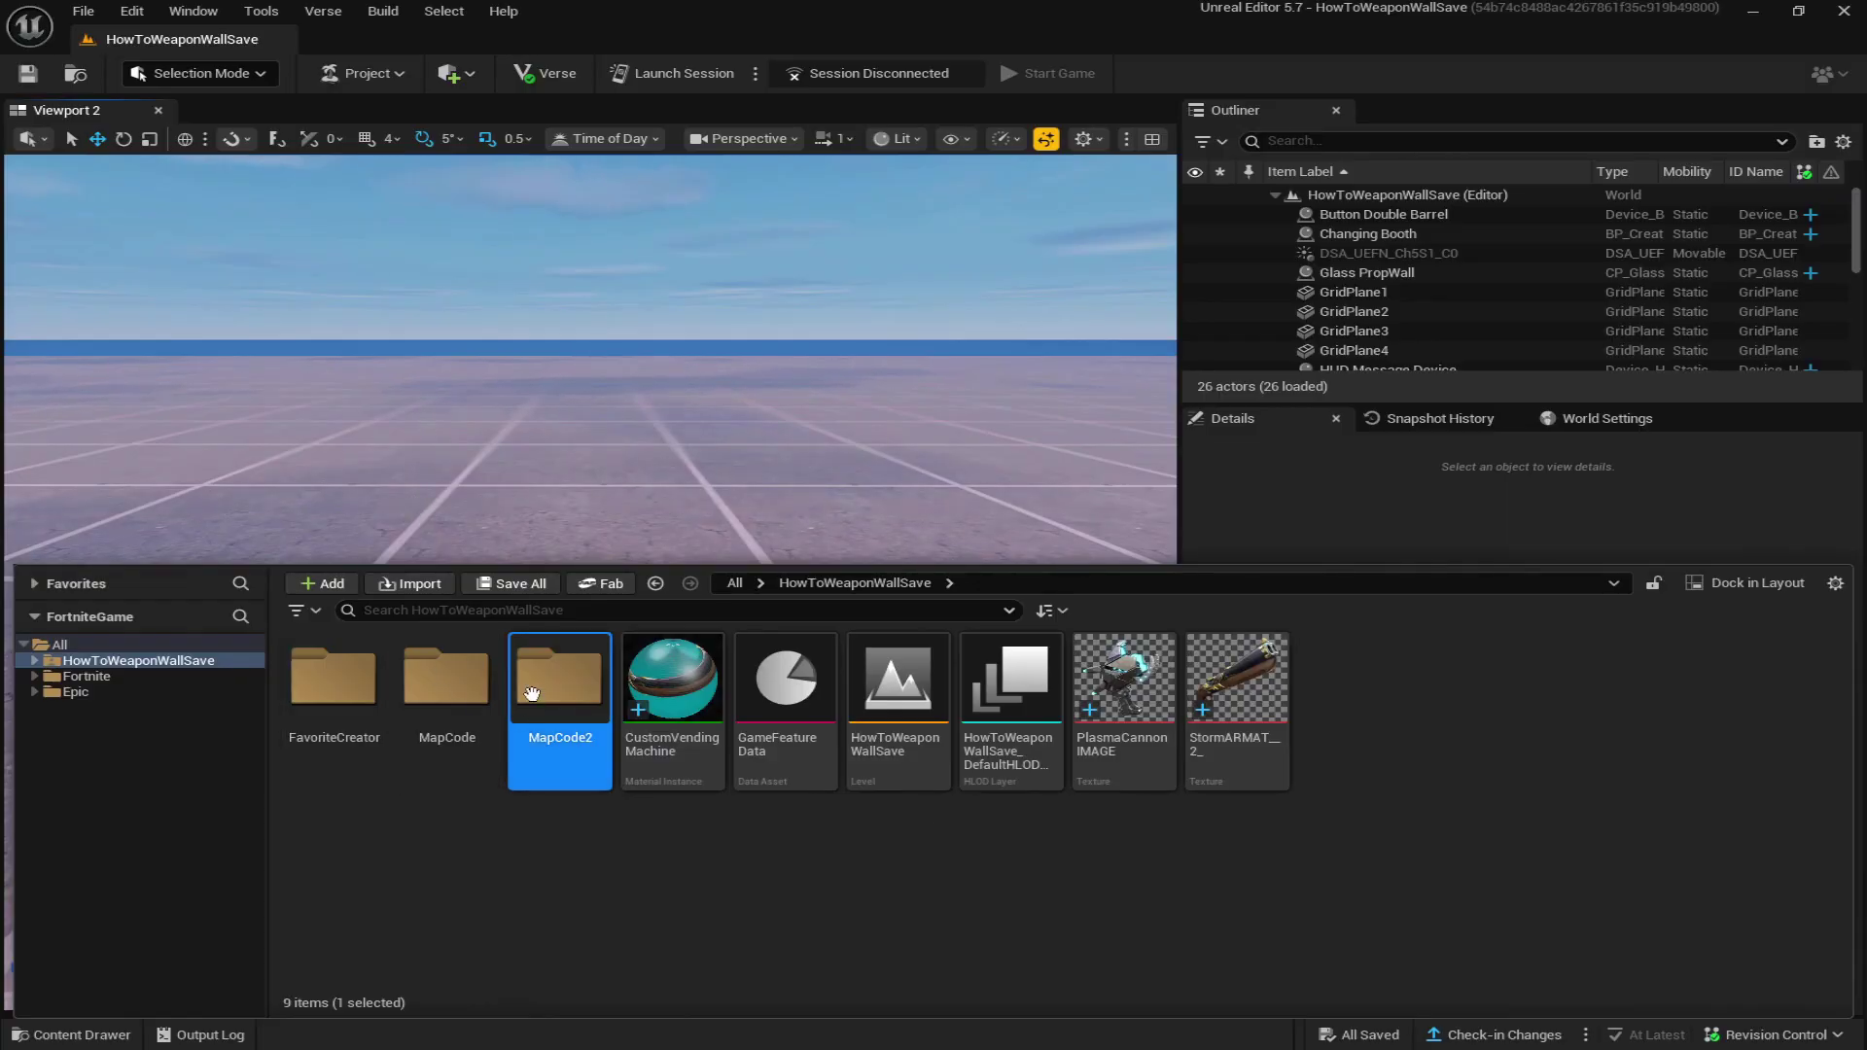
# Open the MapCode2 folder and import the MapCodeIMAGE search-bar graphic into it as a texture
pyautogui.doubleClick(463, 698)
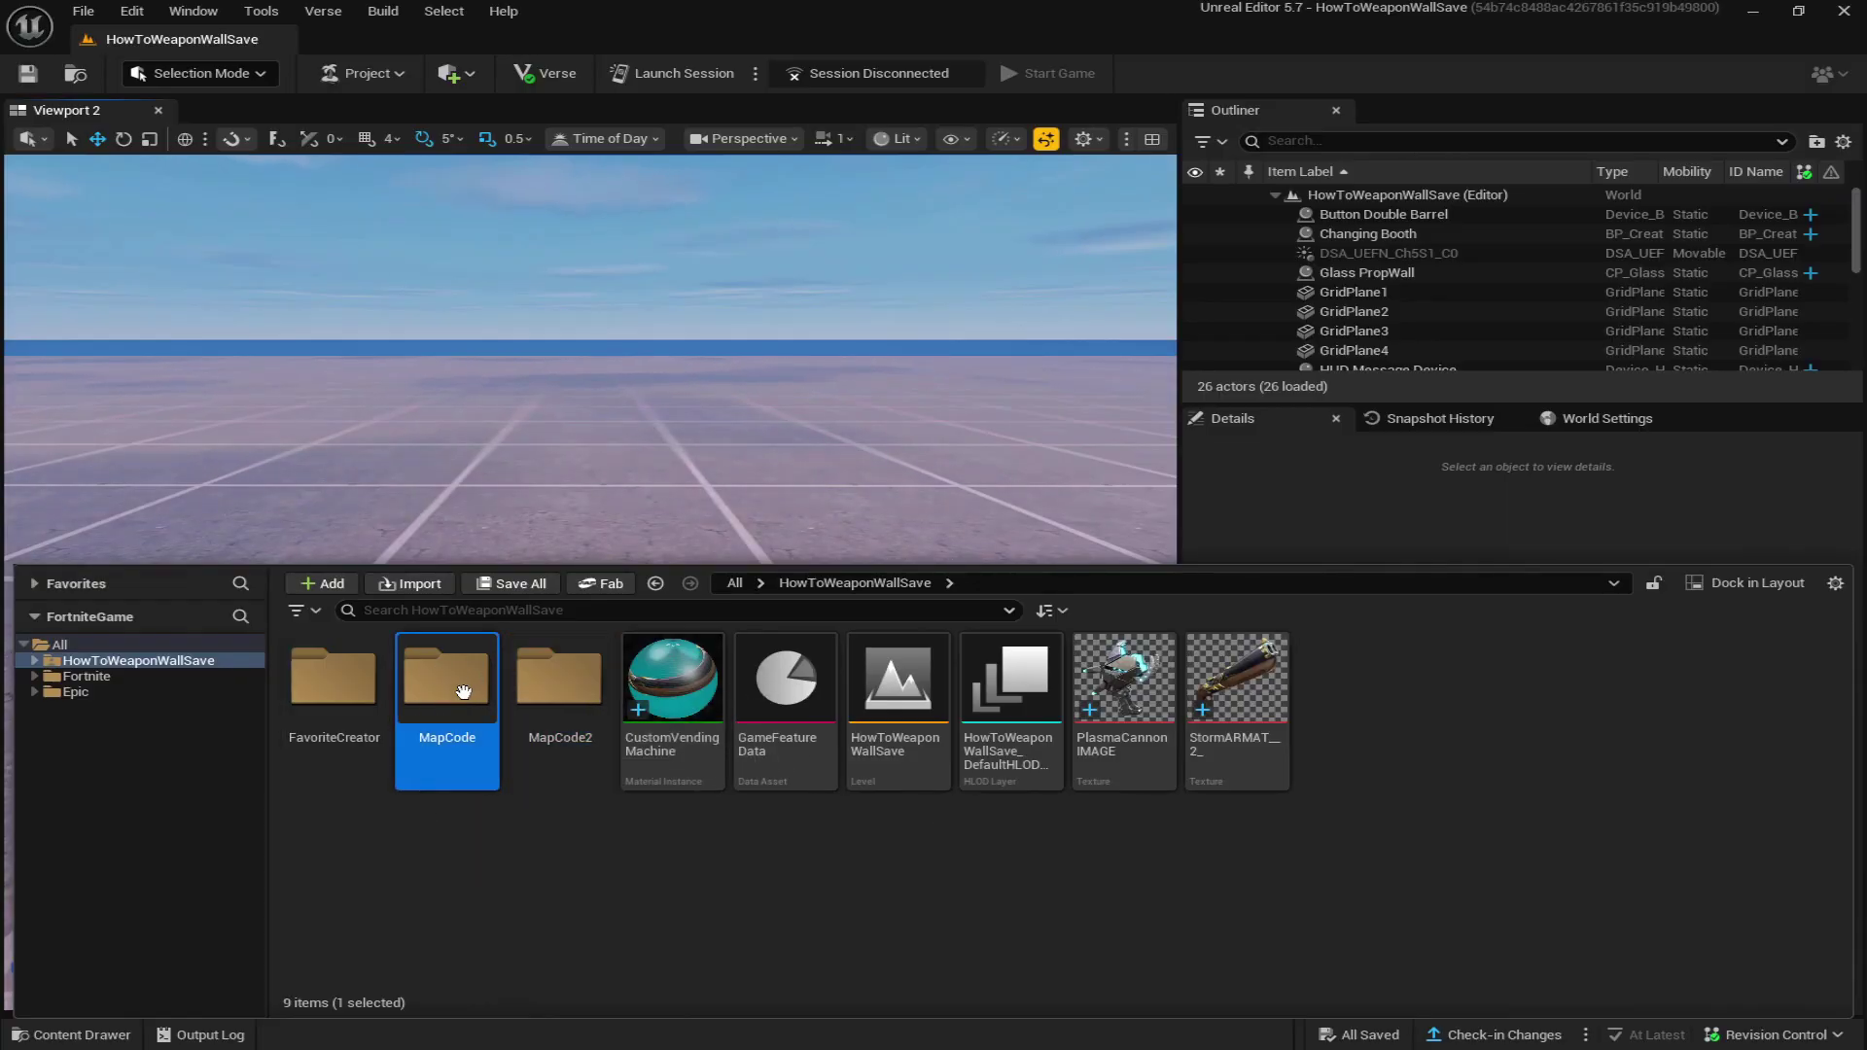
pyautogui.click(136, 660)
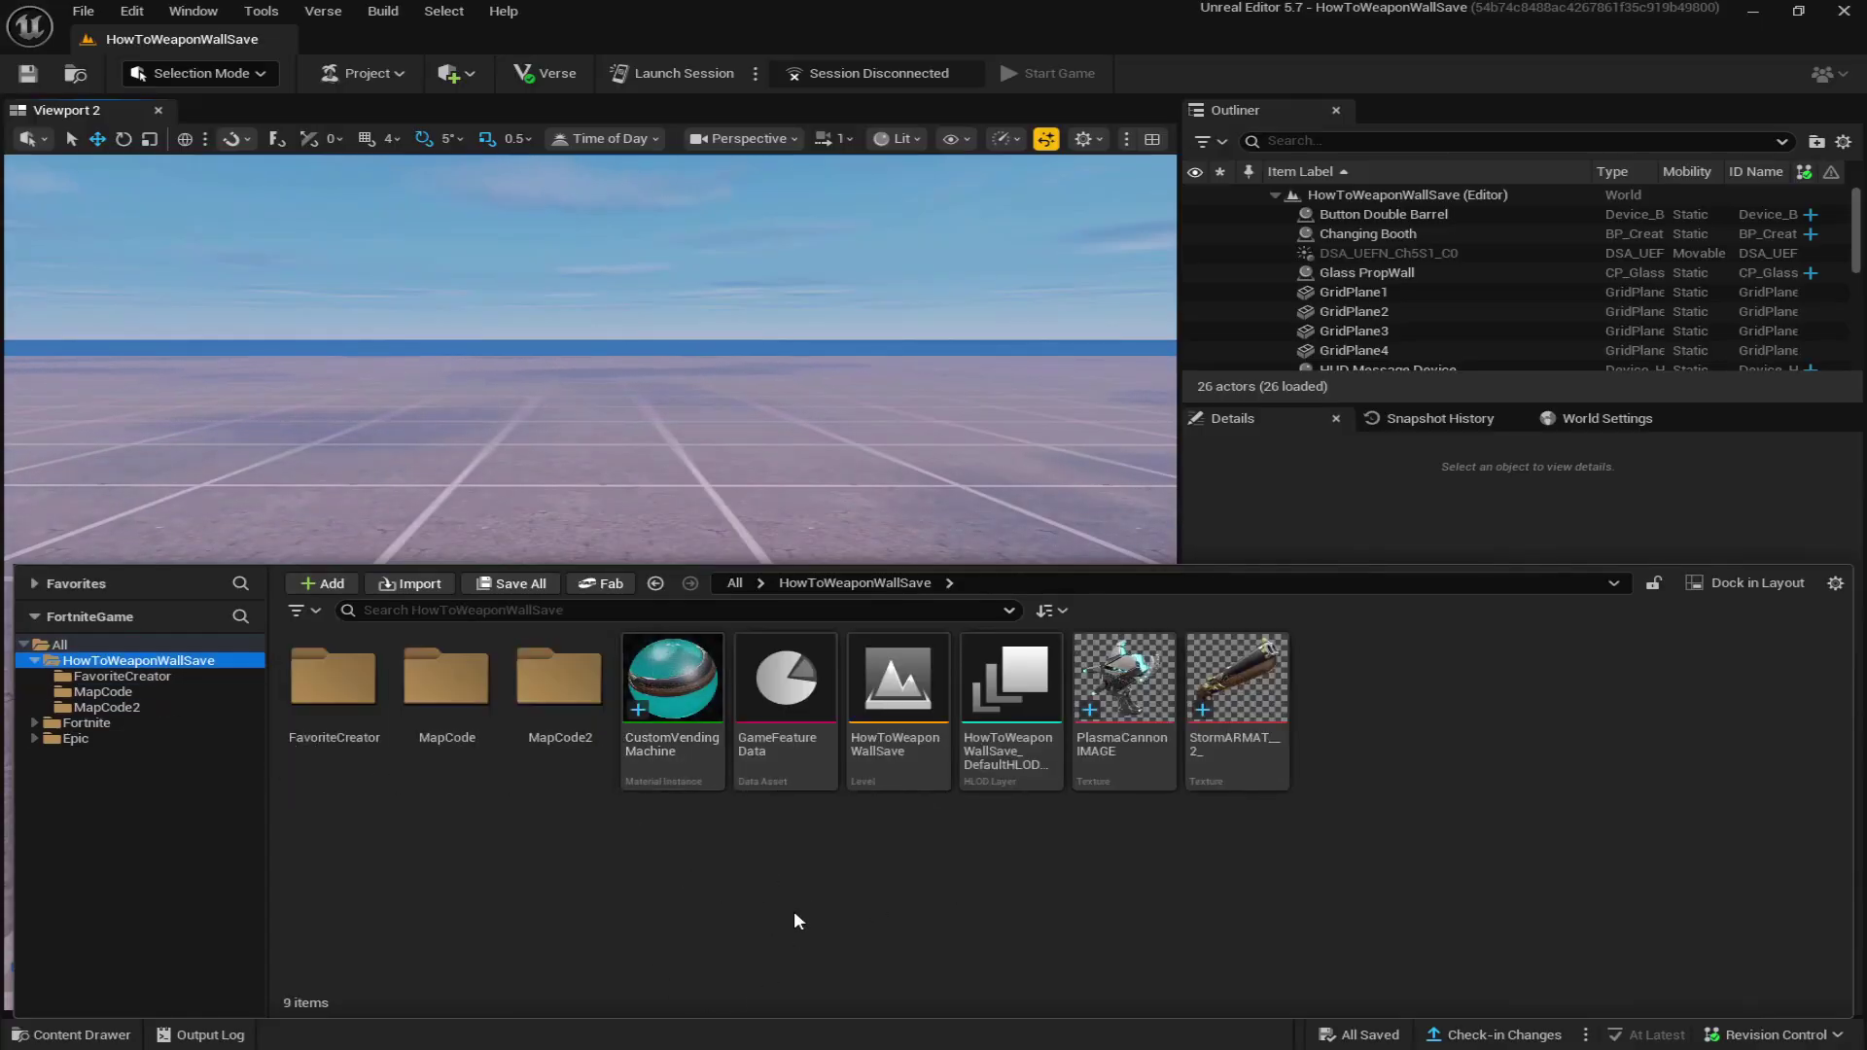
pyautogui.doubleClick(555, 691)
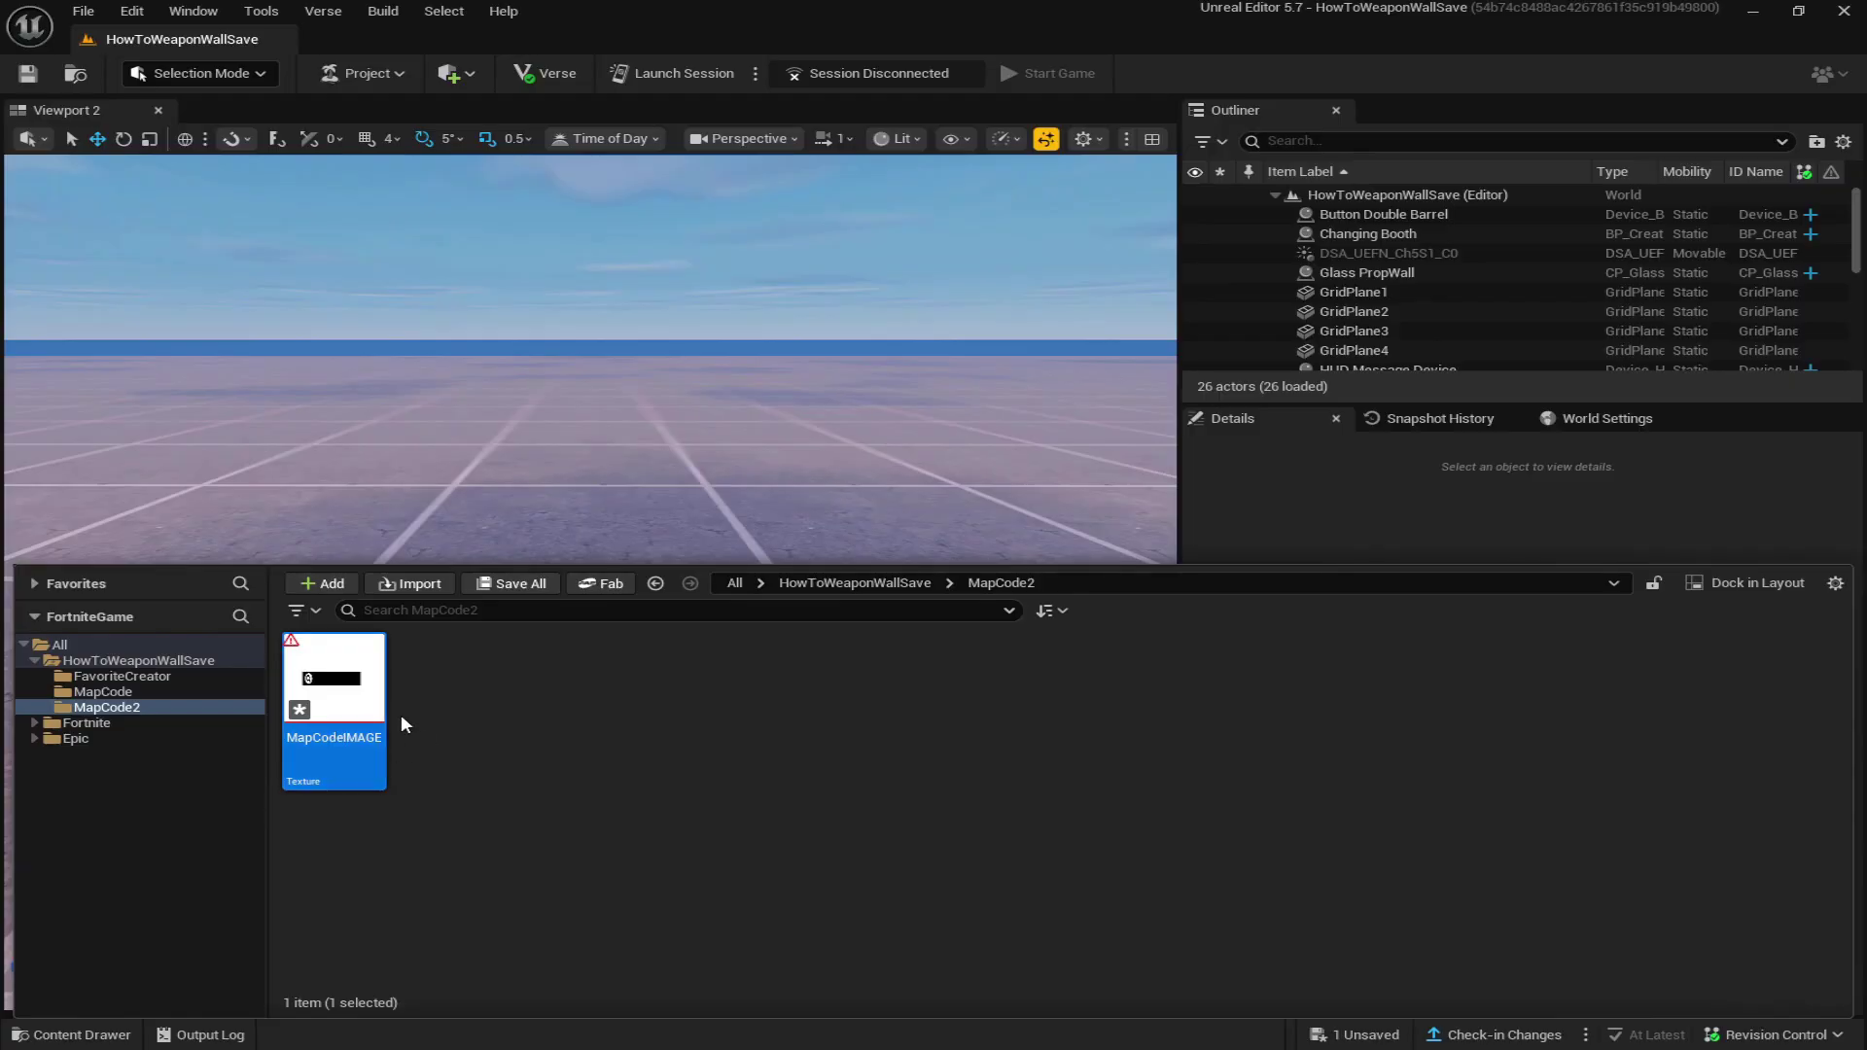
pyautogui.moveTo(292, 644)
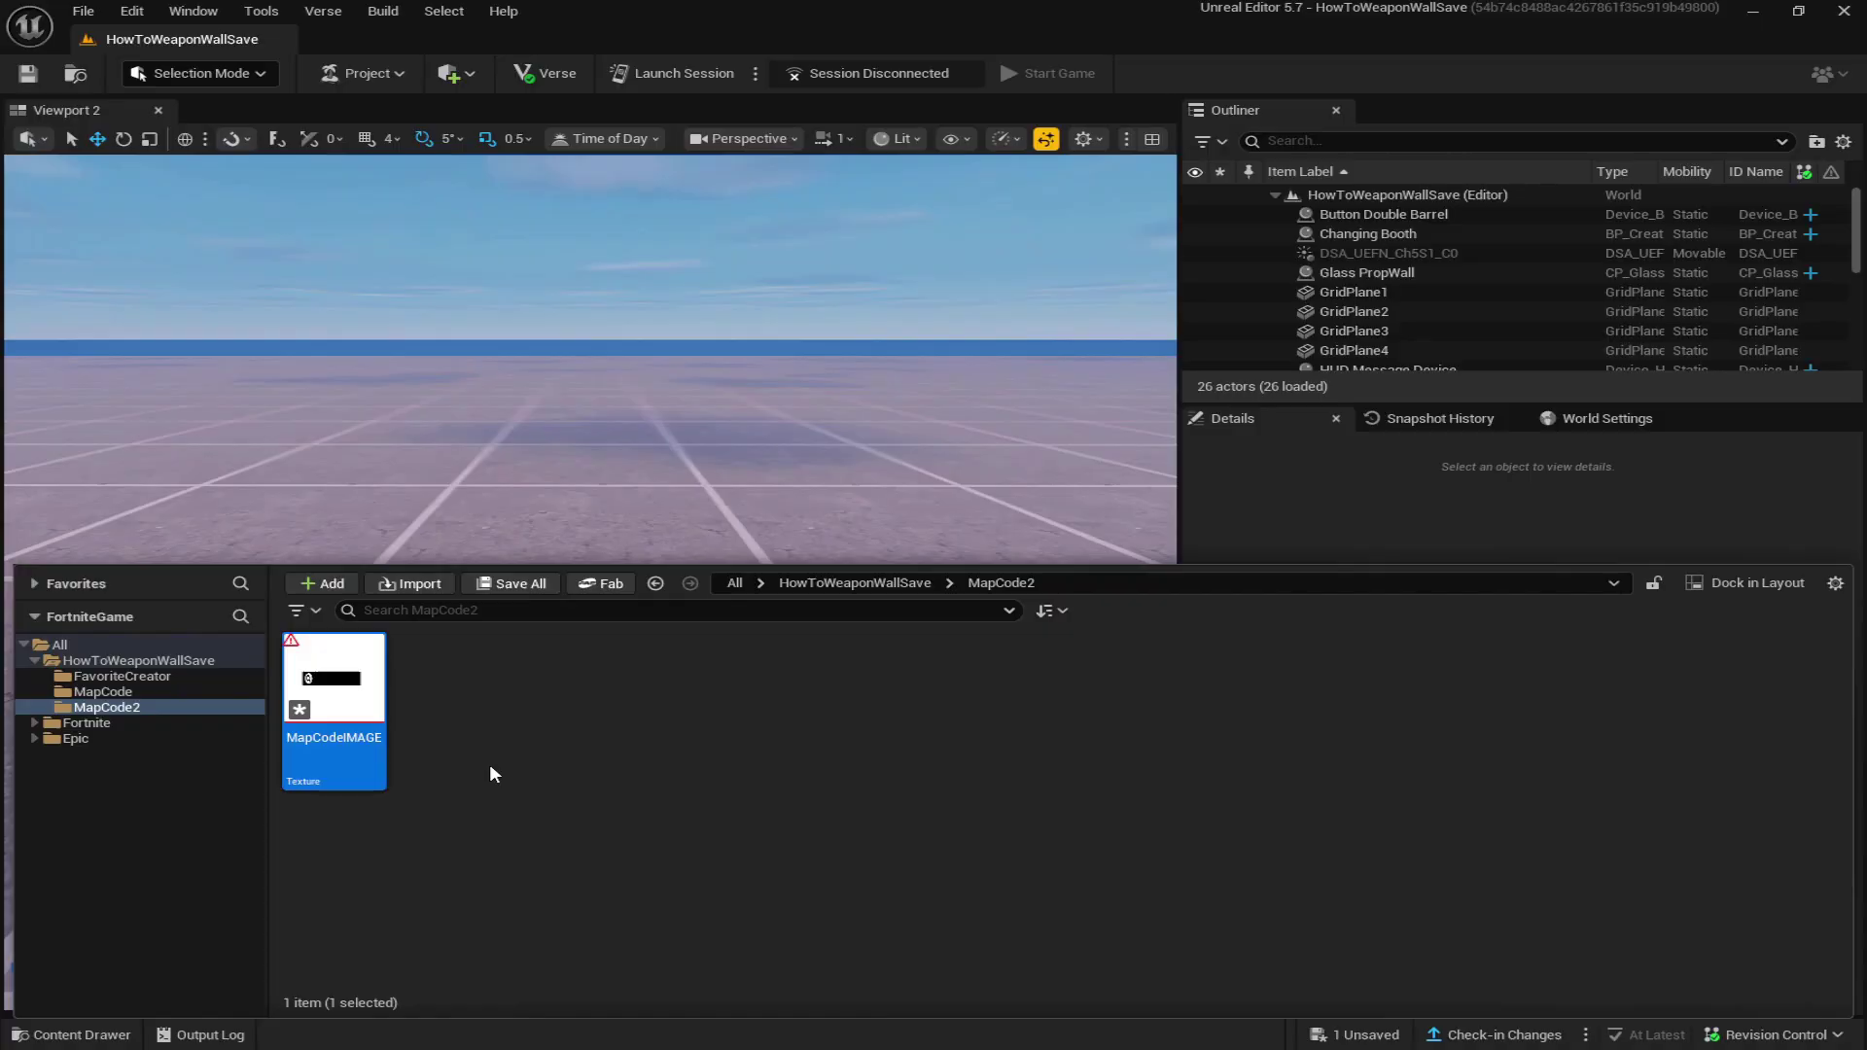
# Set the MapCodeIMAGE texture's Texture Group to UI, then save it and return to the MapCode2 folder
pyautogui.doubleClick(333, 705)
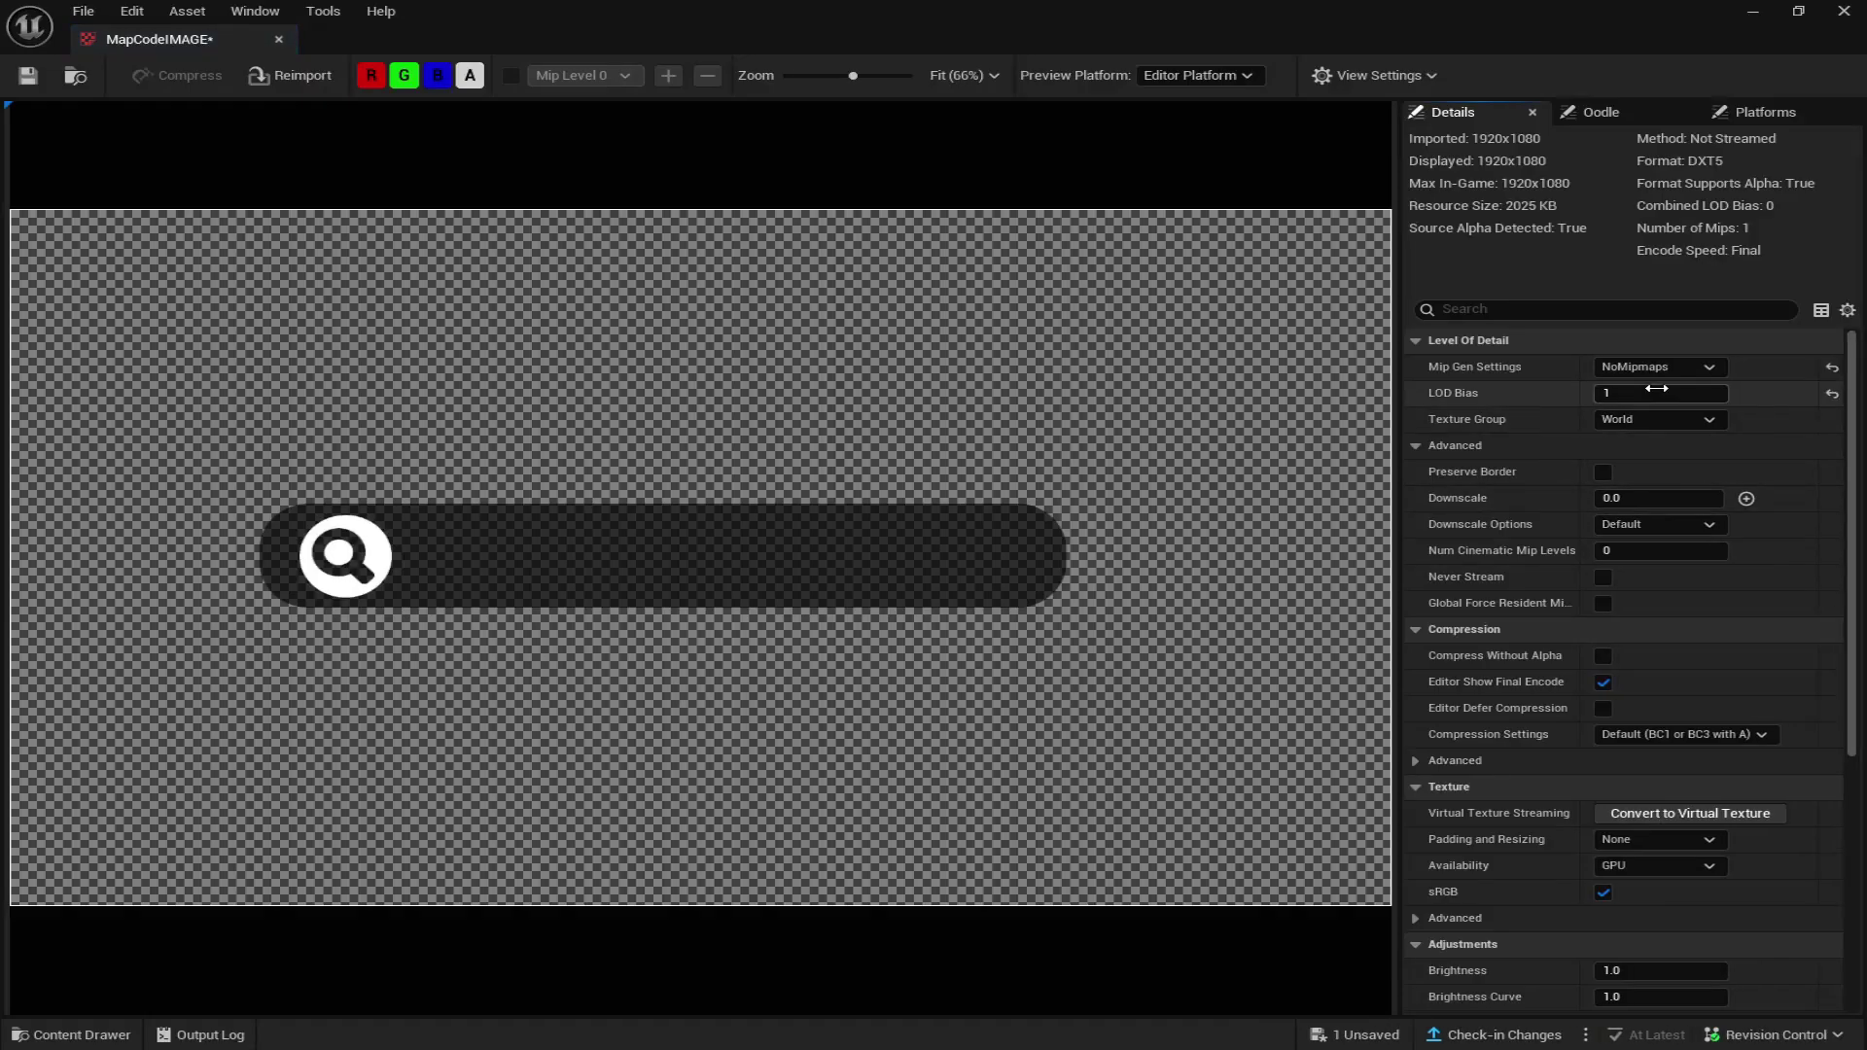
pyautogui.click(1683, 420)
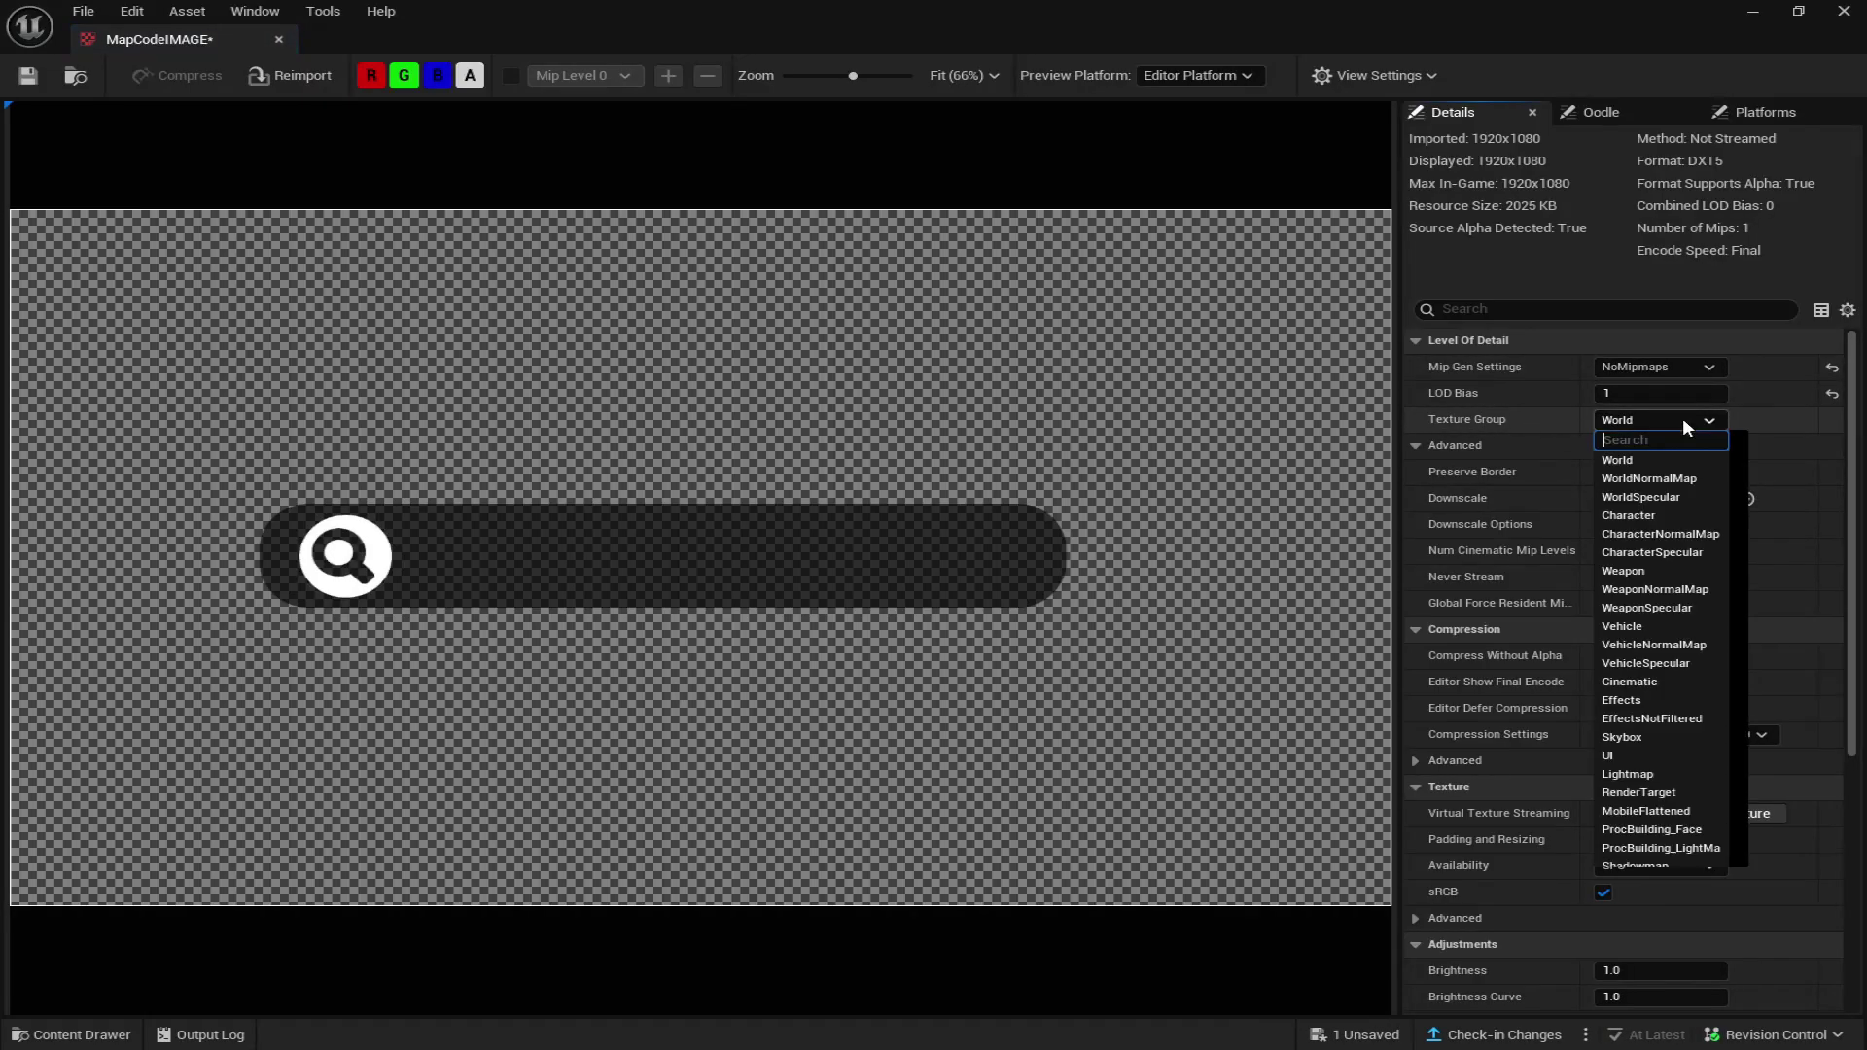
pyautogui.click(1643, 755)
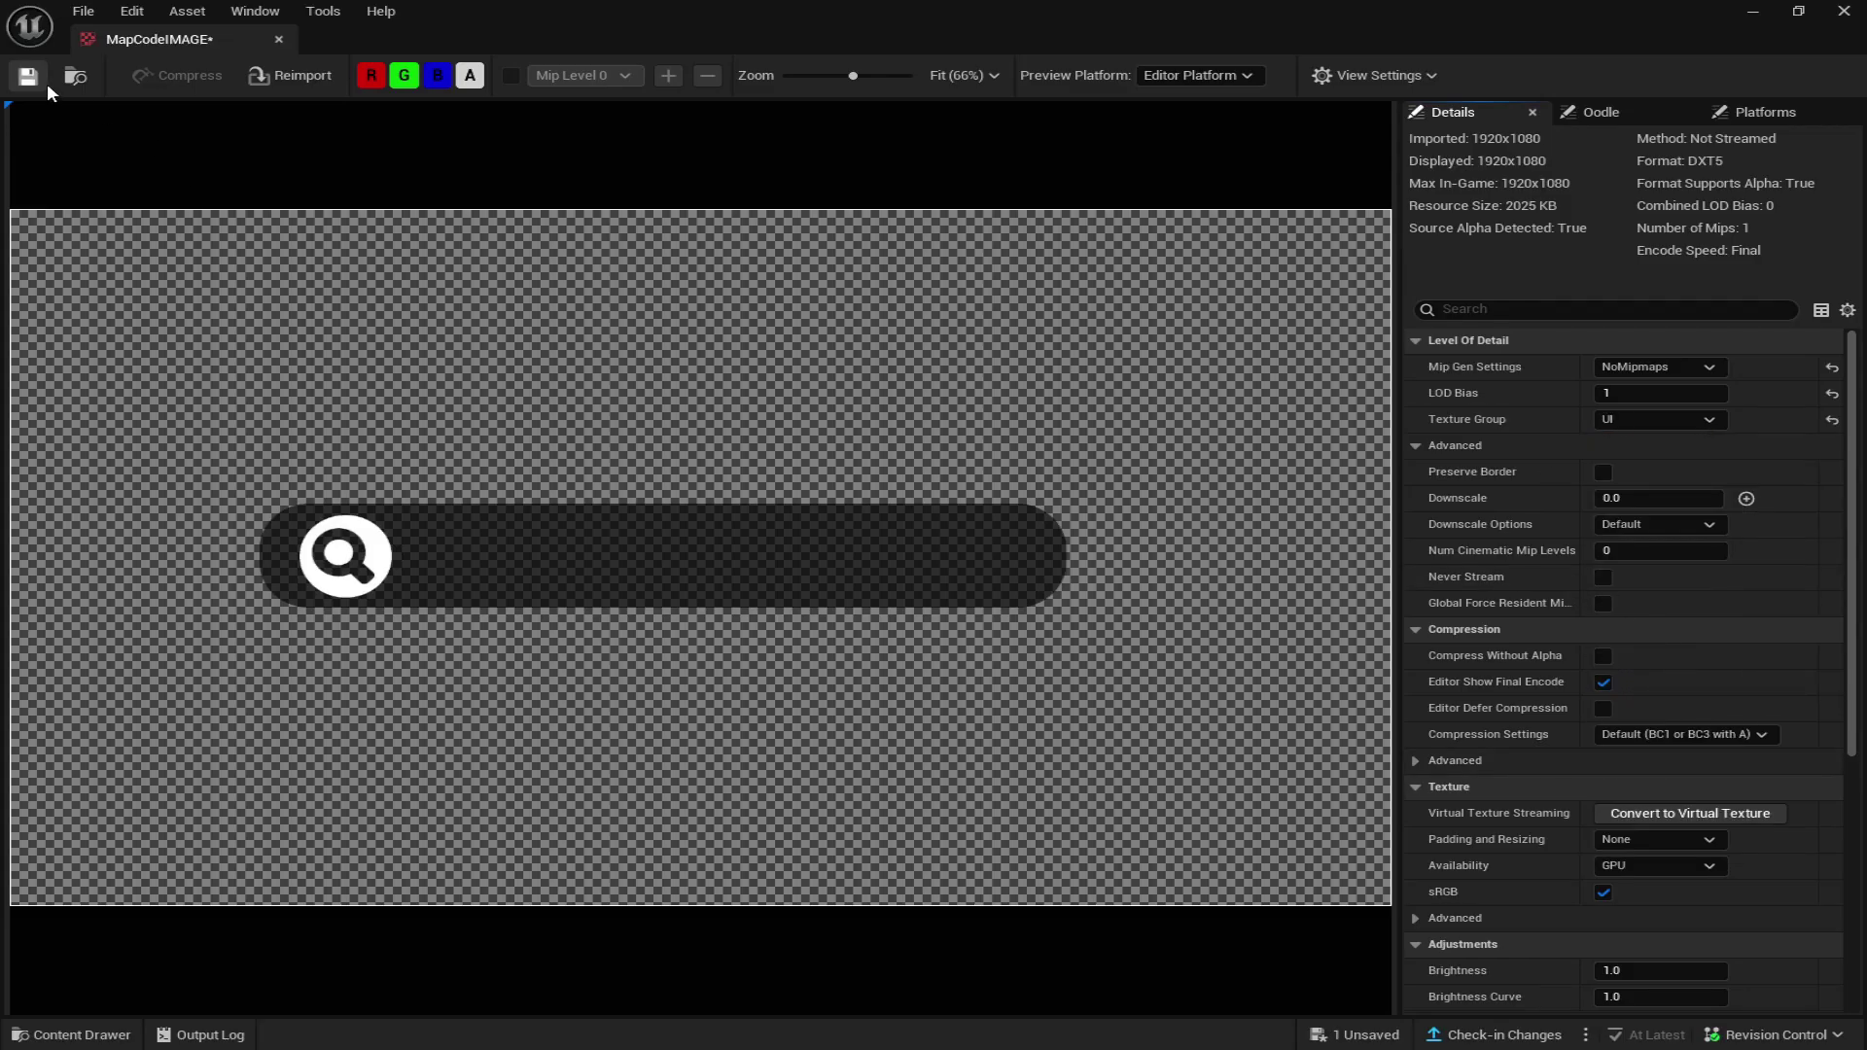
pyautogui.hotkey('ctrl', 's')
pyautogui.click(279, 40)
pyautogui.click(123, 1033)
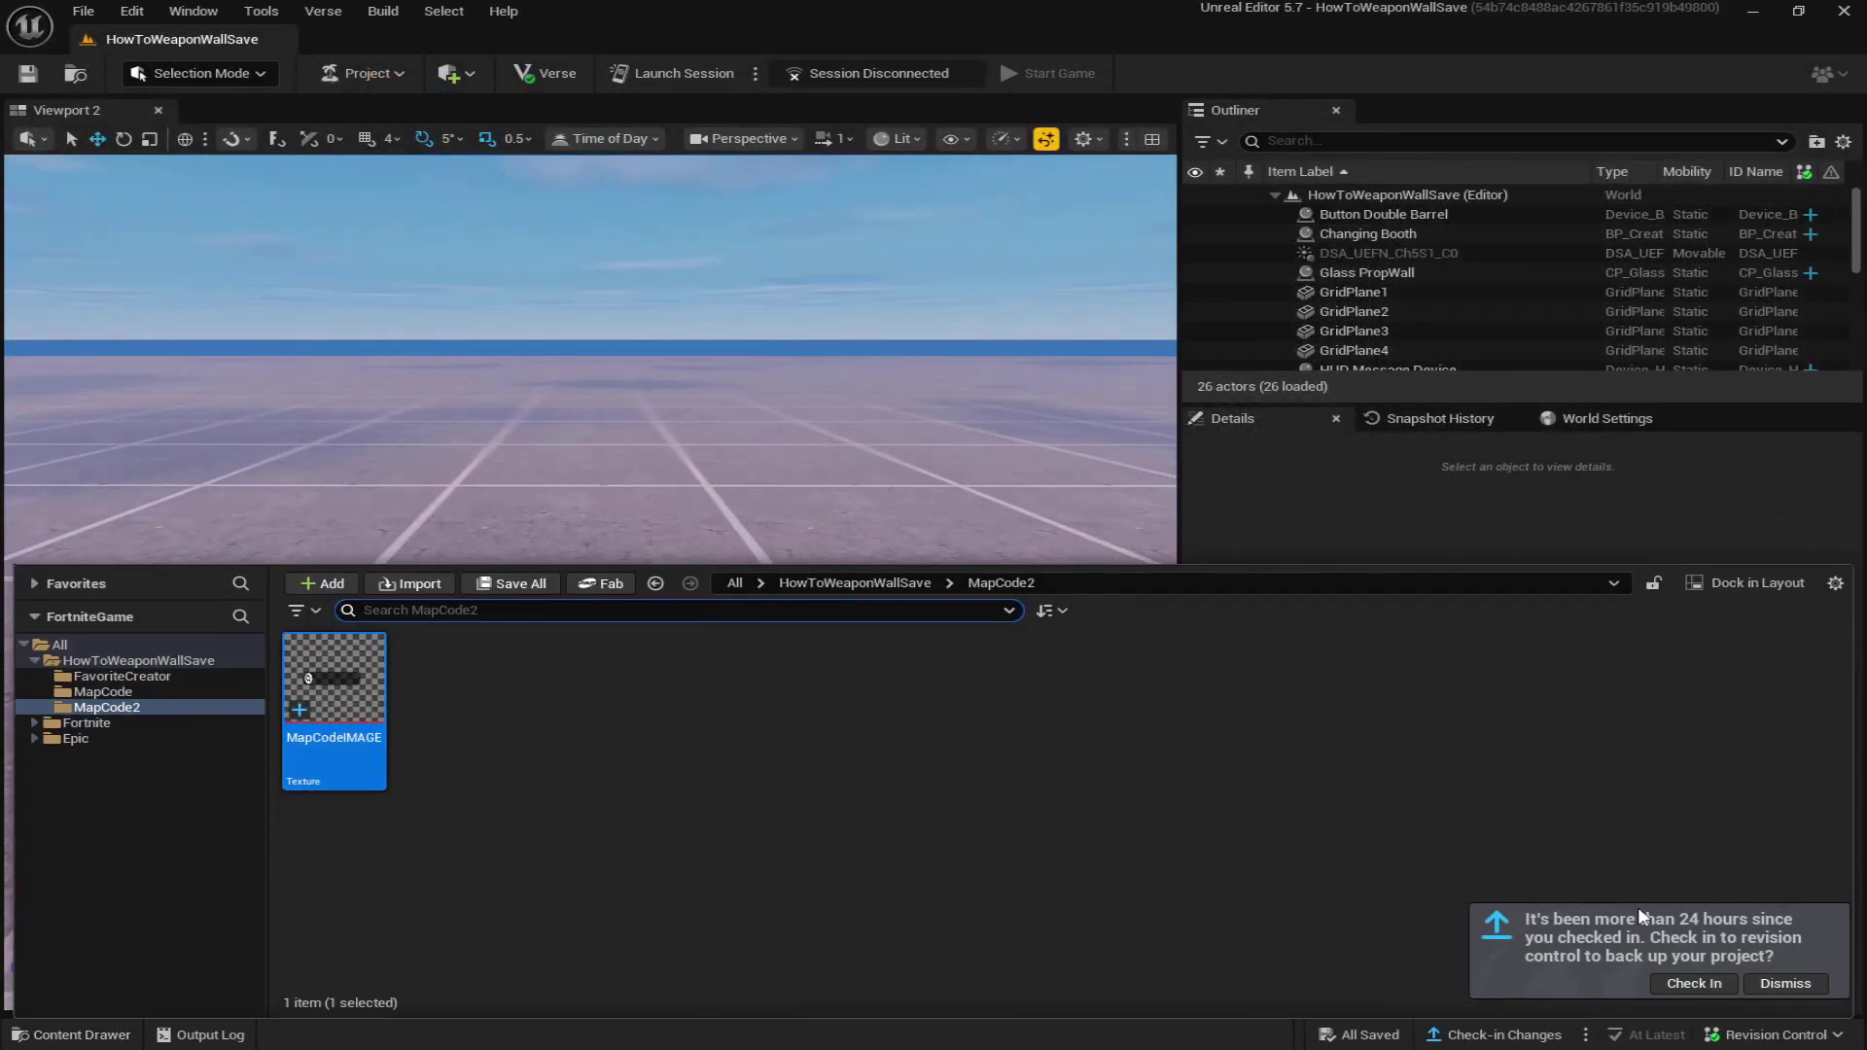
pyautogui.rightClick(545, 726)
pyautogui.moveTo(591, 690)
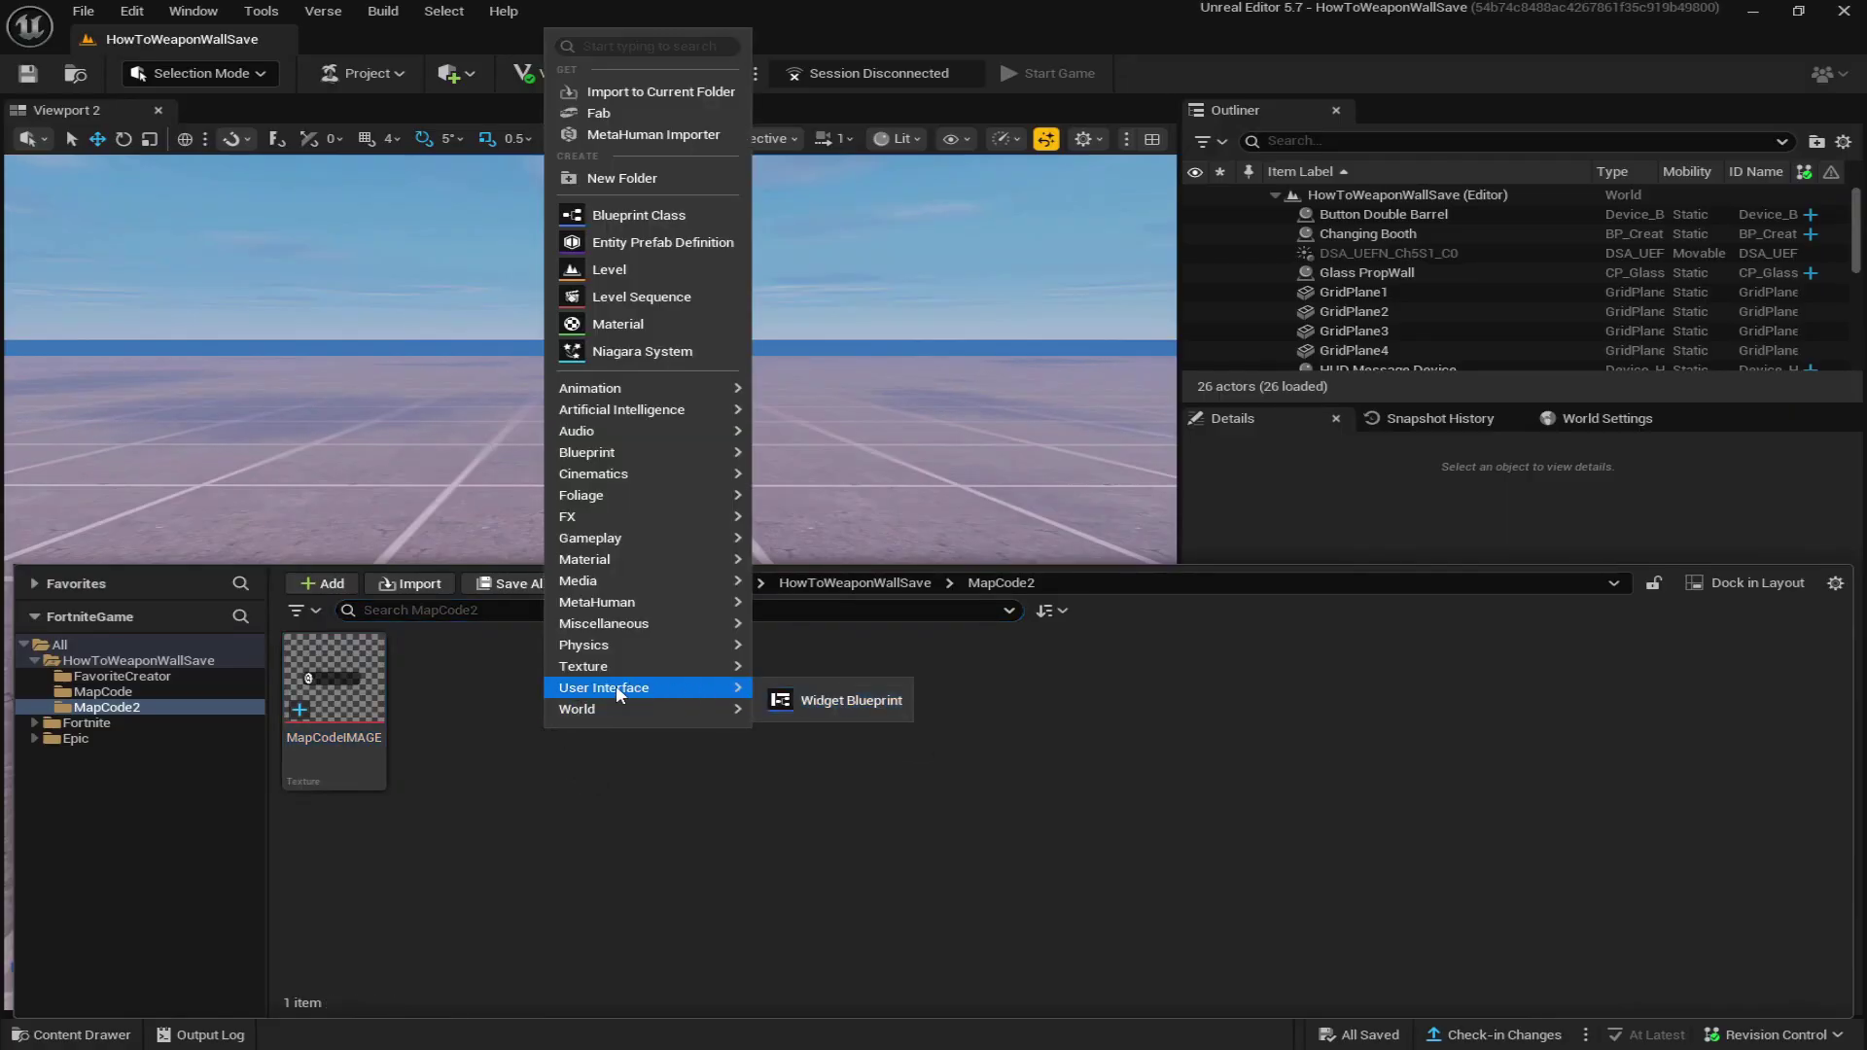
pyautogui.click(516, 819)
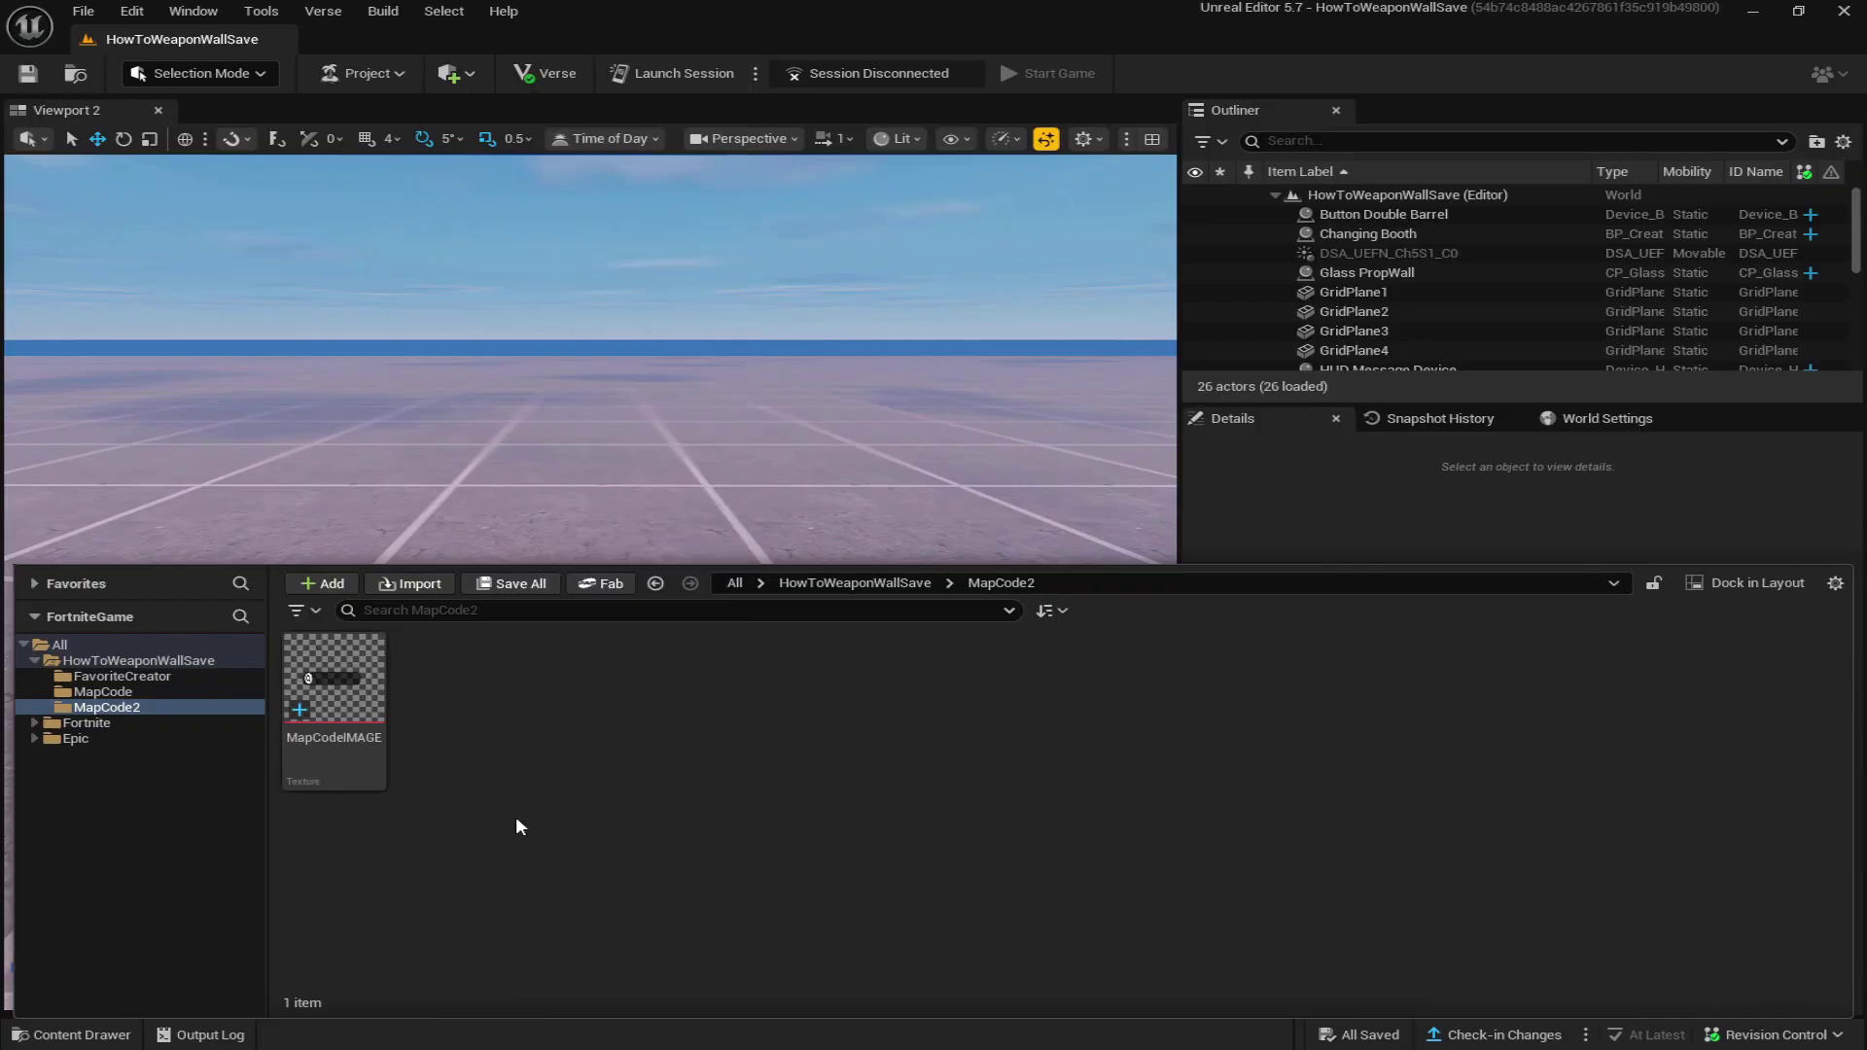
pyautogui.rightClick(531, 731)
pyautogui.moveTo(605, 696)
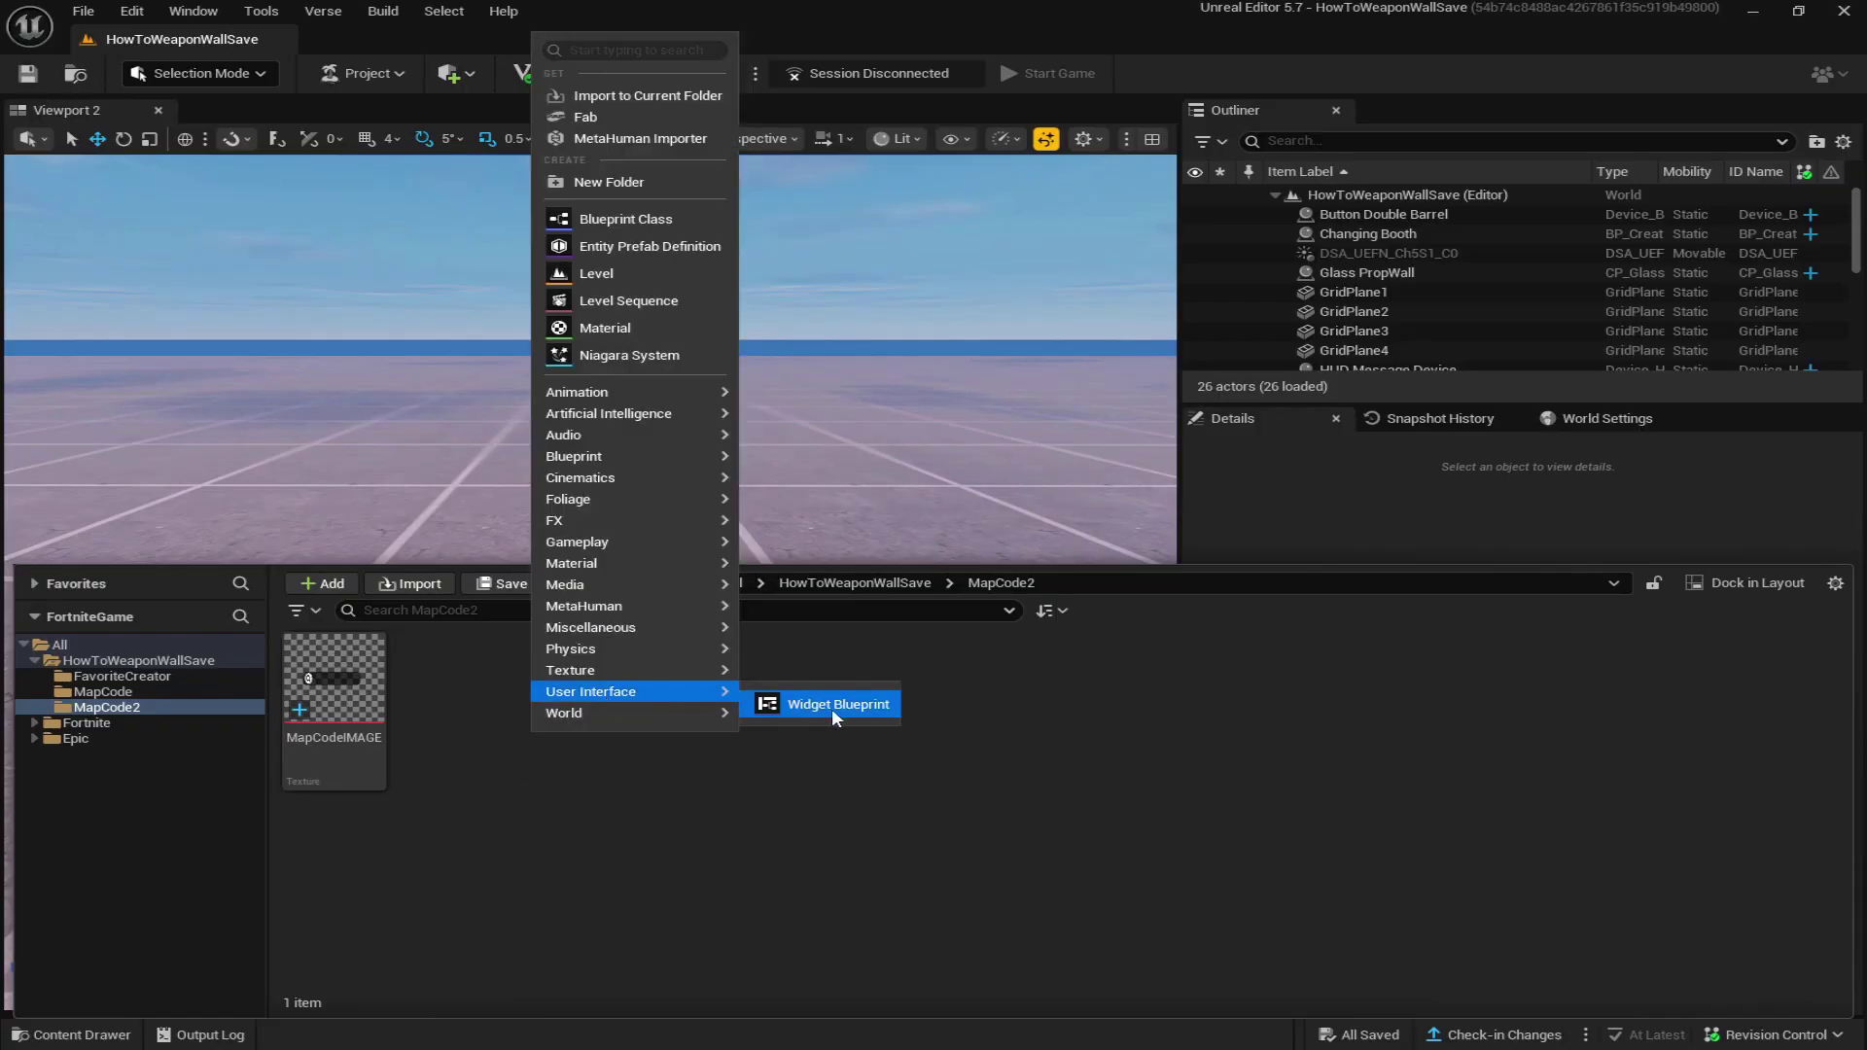
pyautogui.click(634, 820)
# Create a Widget Blueprint with User Widget as its parent class in the MapCode2 folder and name it TopMiddleMapCodeUI
pyautogui.click(330, 583)
pyautogui.moveTo(452, 1012)
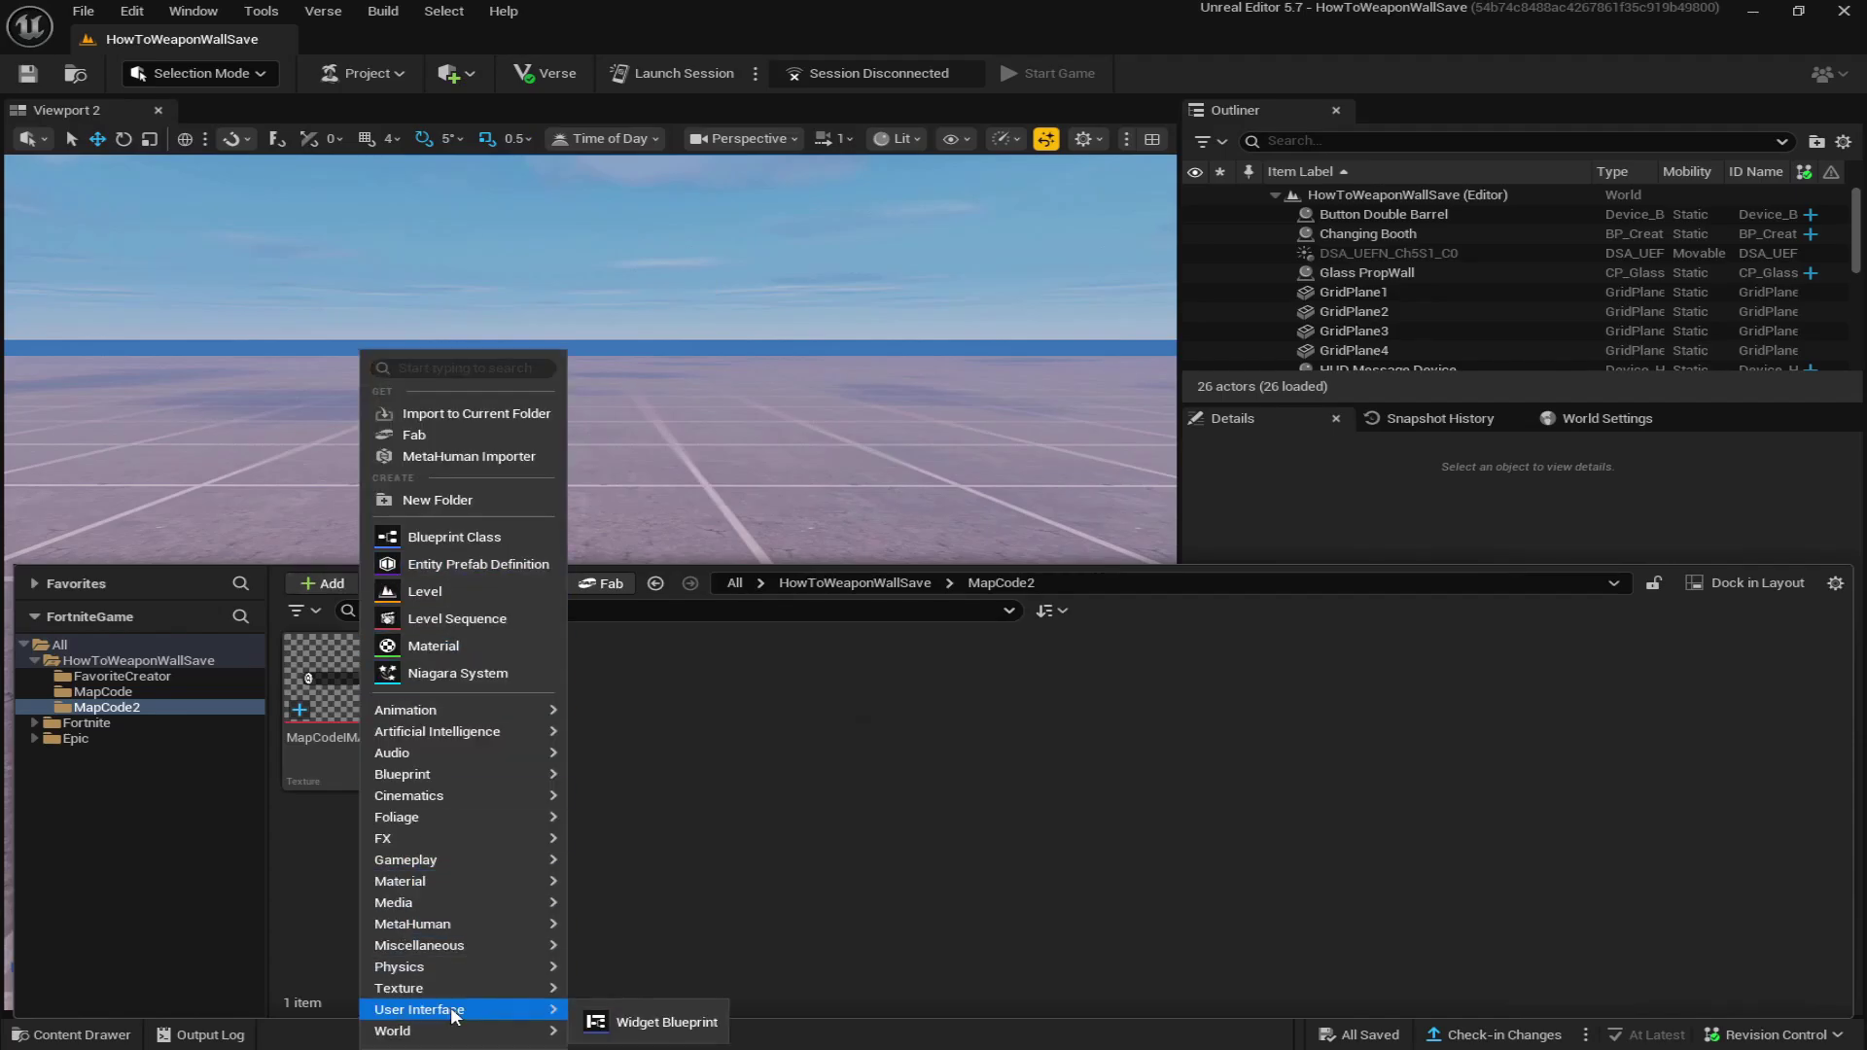
pyautogui.click(637, 1022)
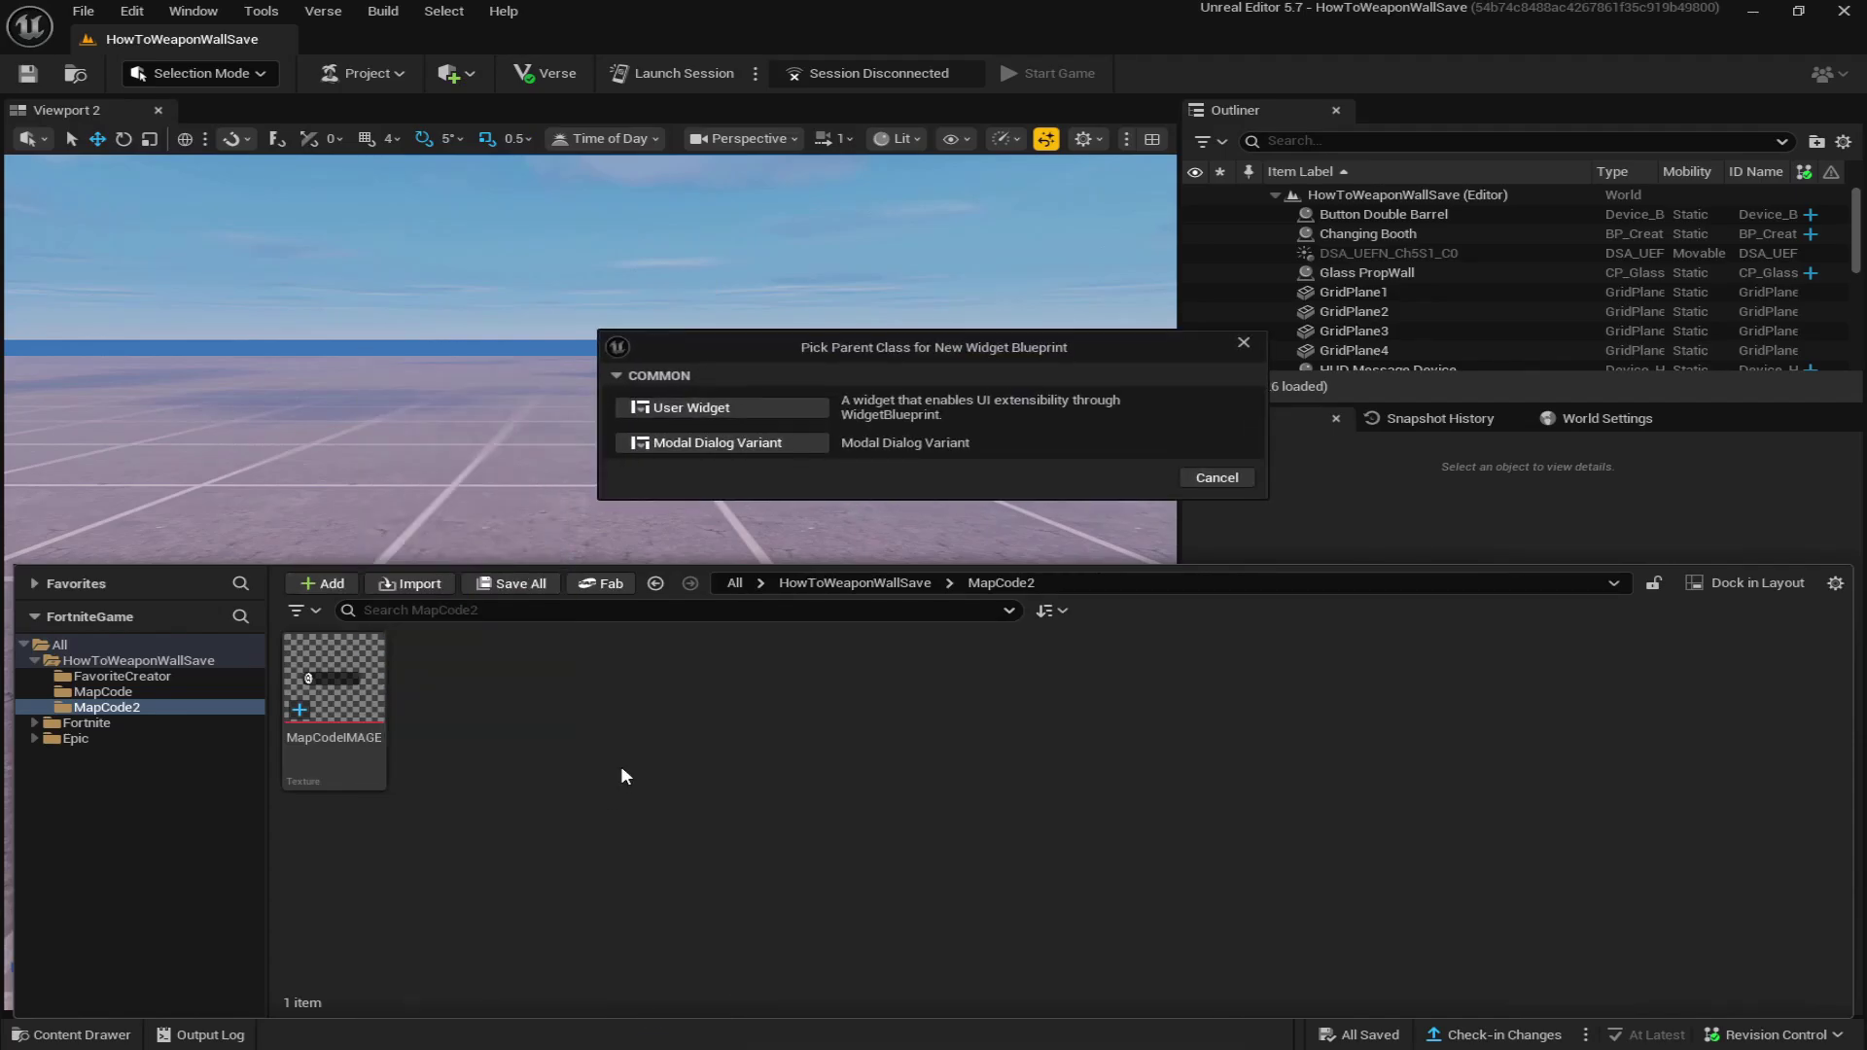
pyautogui.click(684, 412)
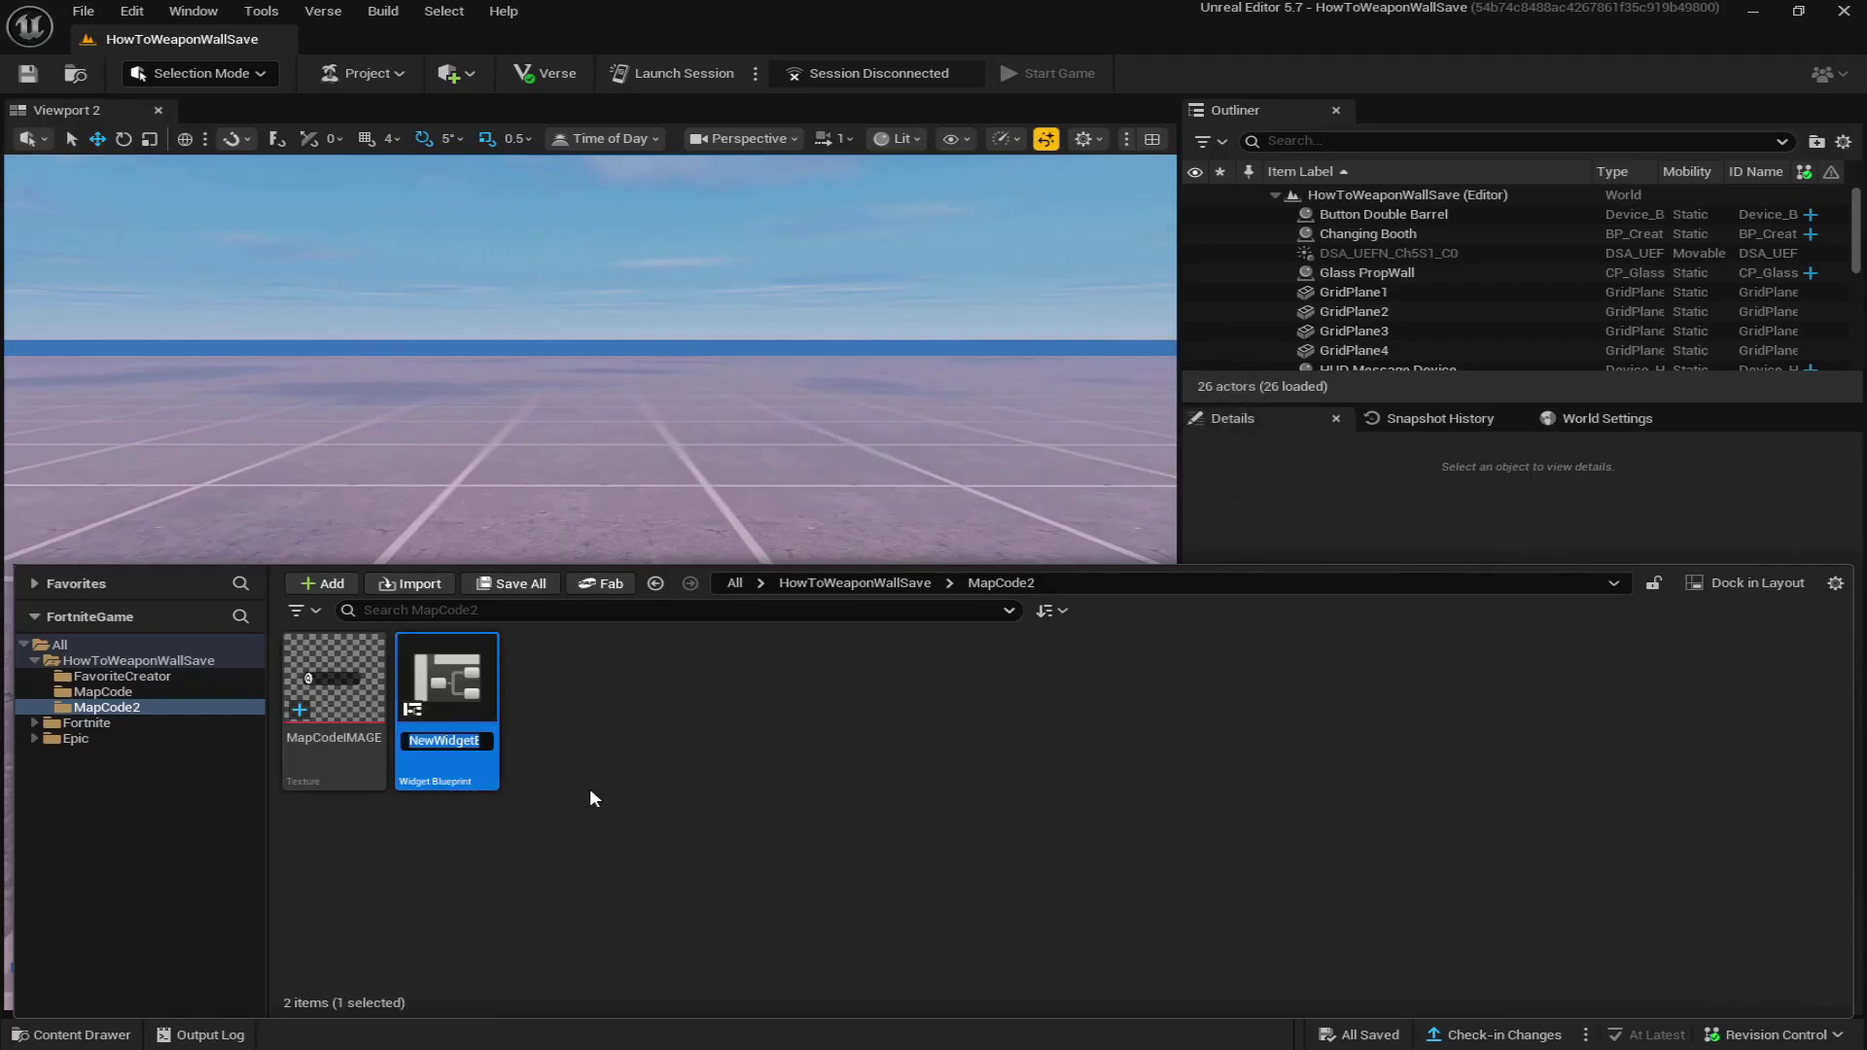
pyautogui.write('TopMiddleMa')
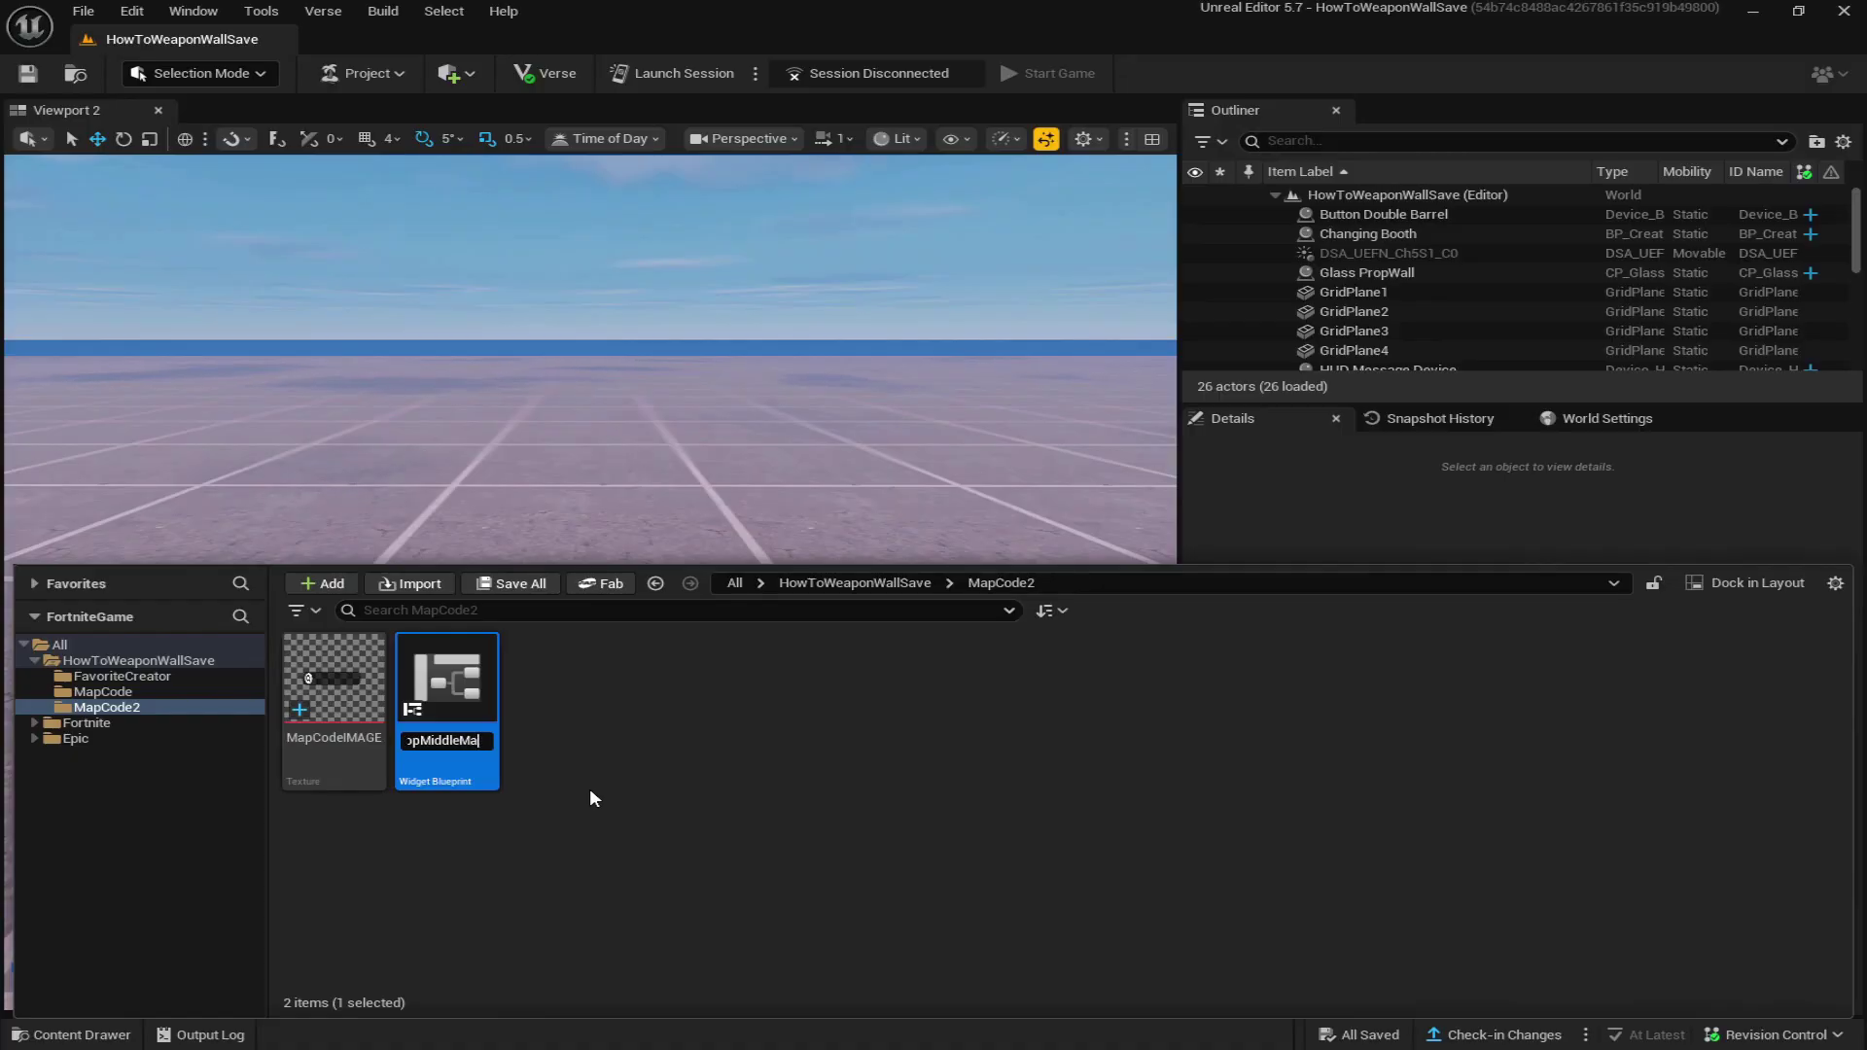
pyautogui.write('pCodeUI')
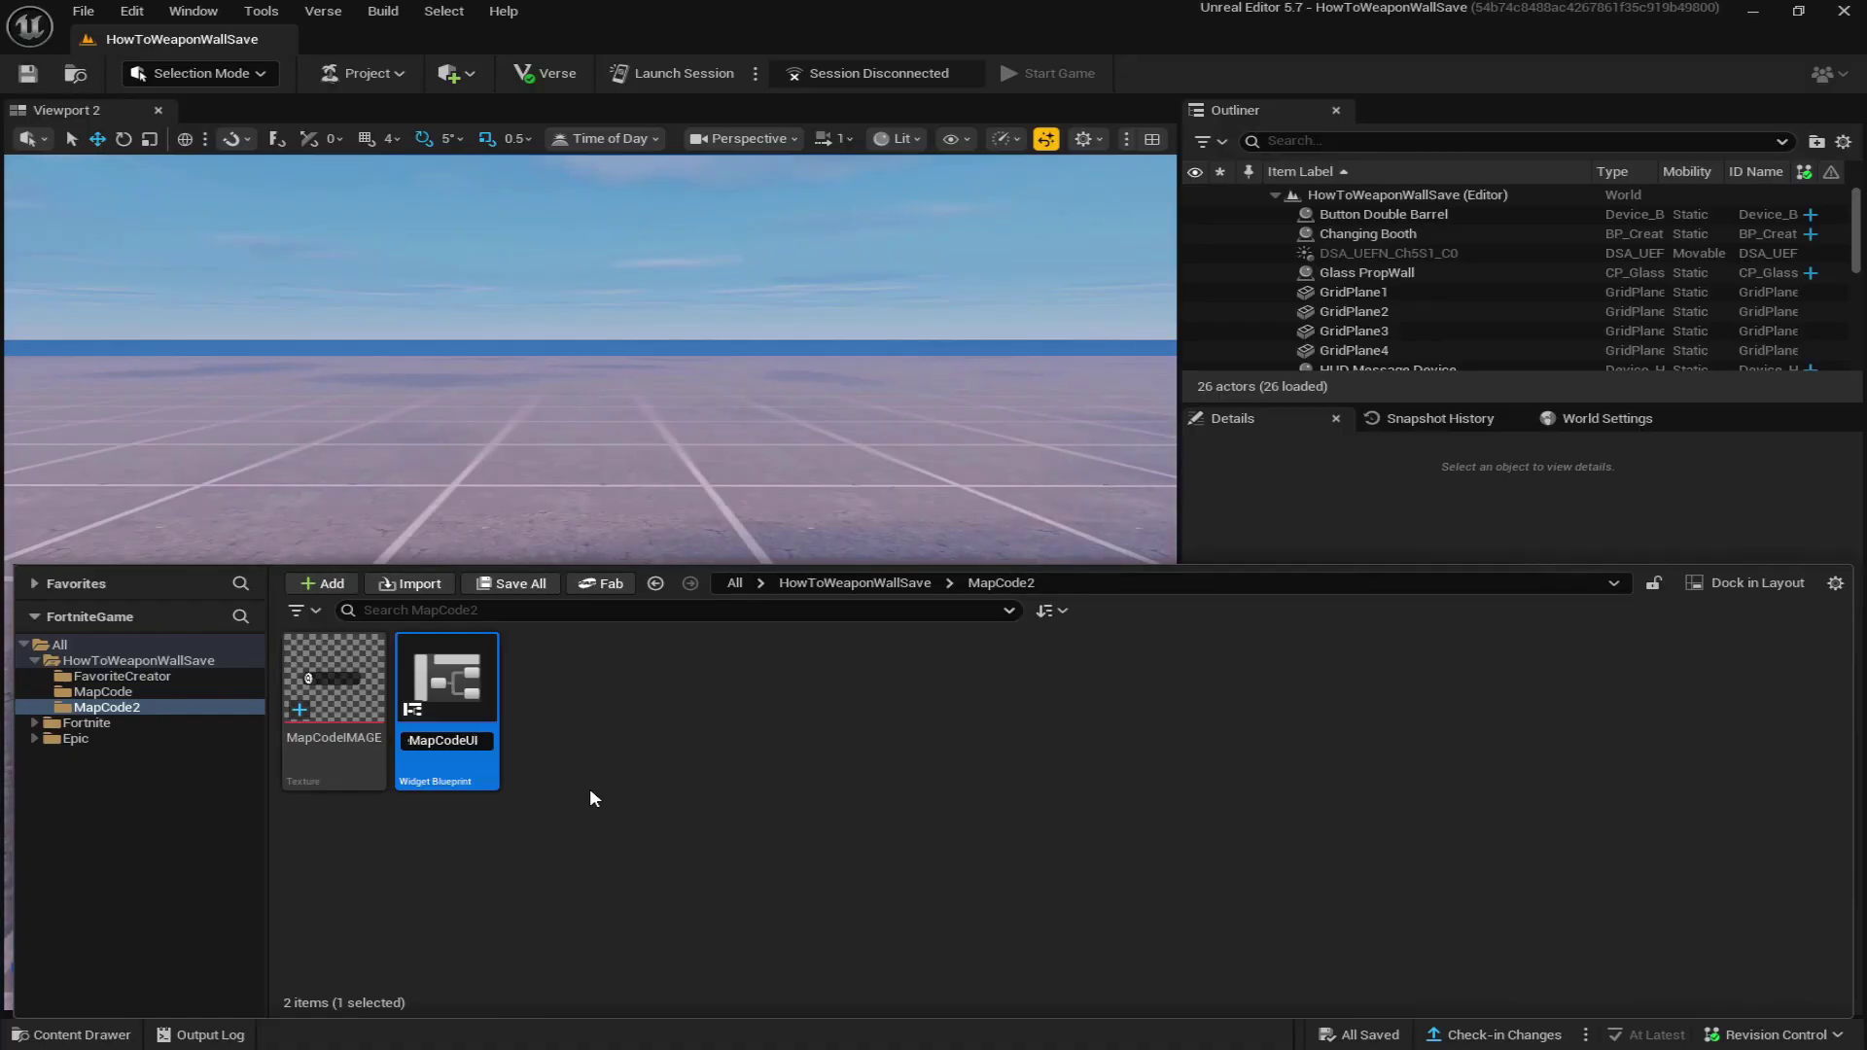
pyautogui.press('Return')
# Open the TopMiddleMapCodeUI widget, add a Canvas Panel and place the MapCodeIMAGE texture on it, about 633 by 382 in size
pyautogui.doubleClick(455, 676)
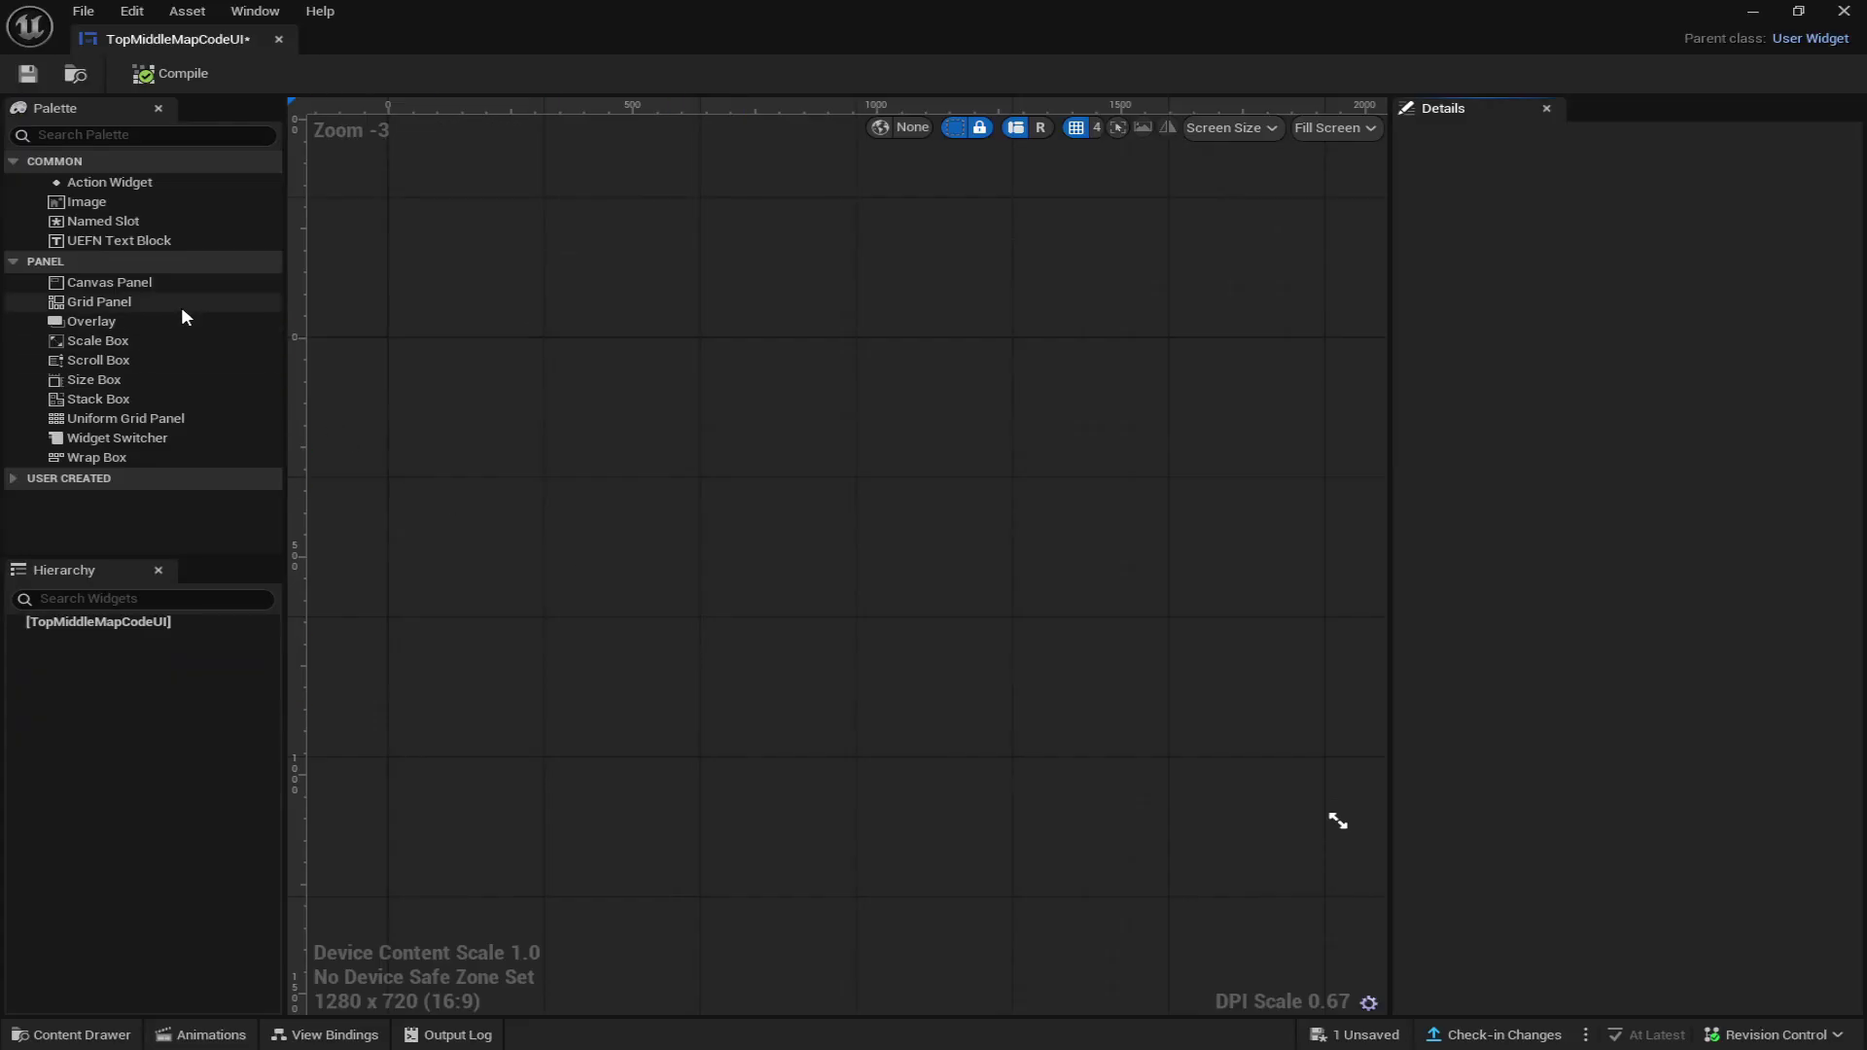
pyautogui.click(102, 282)
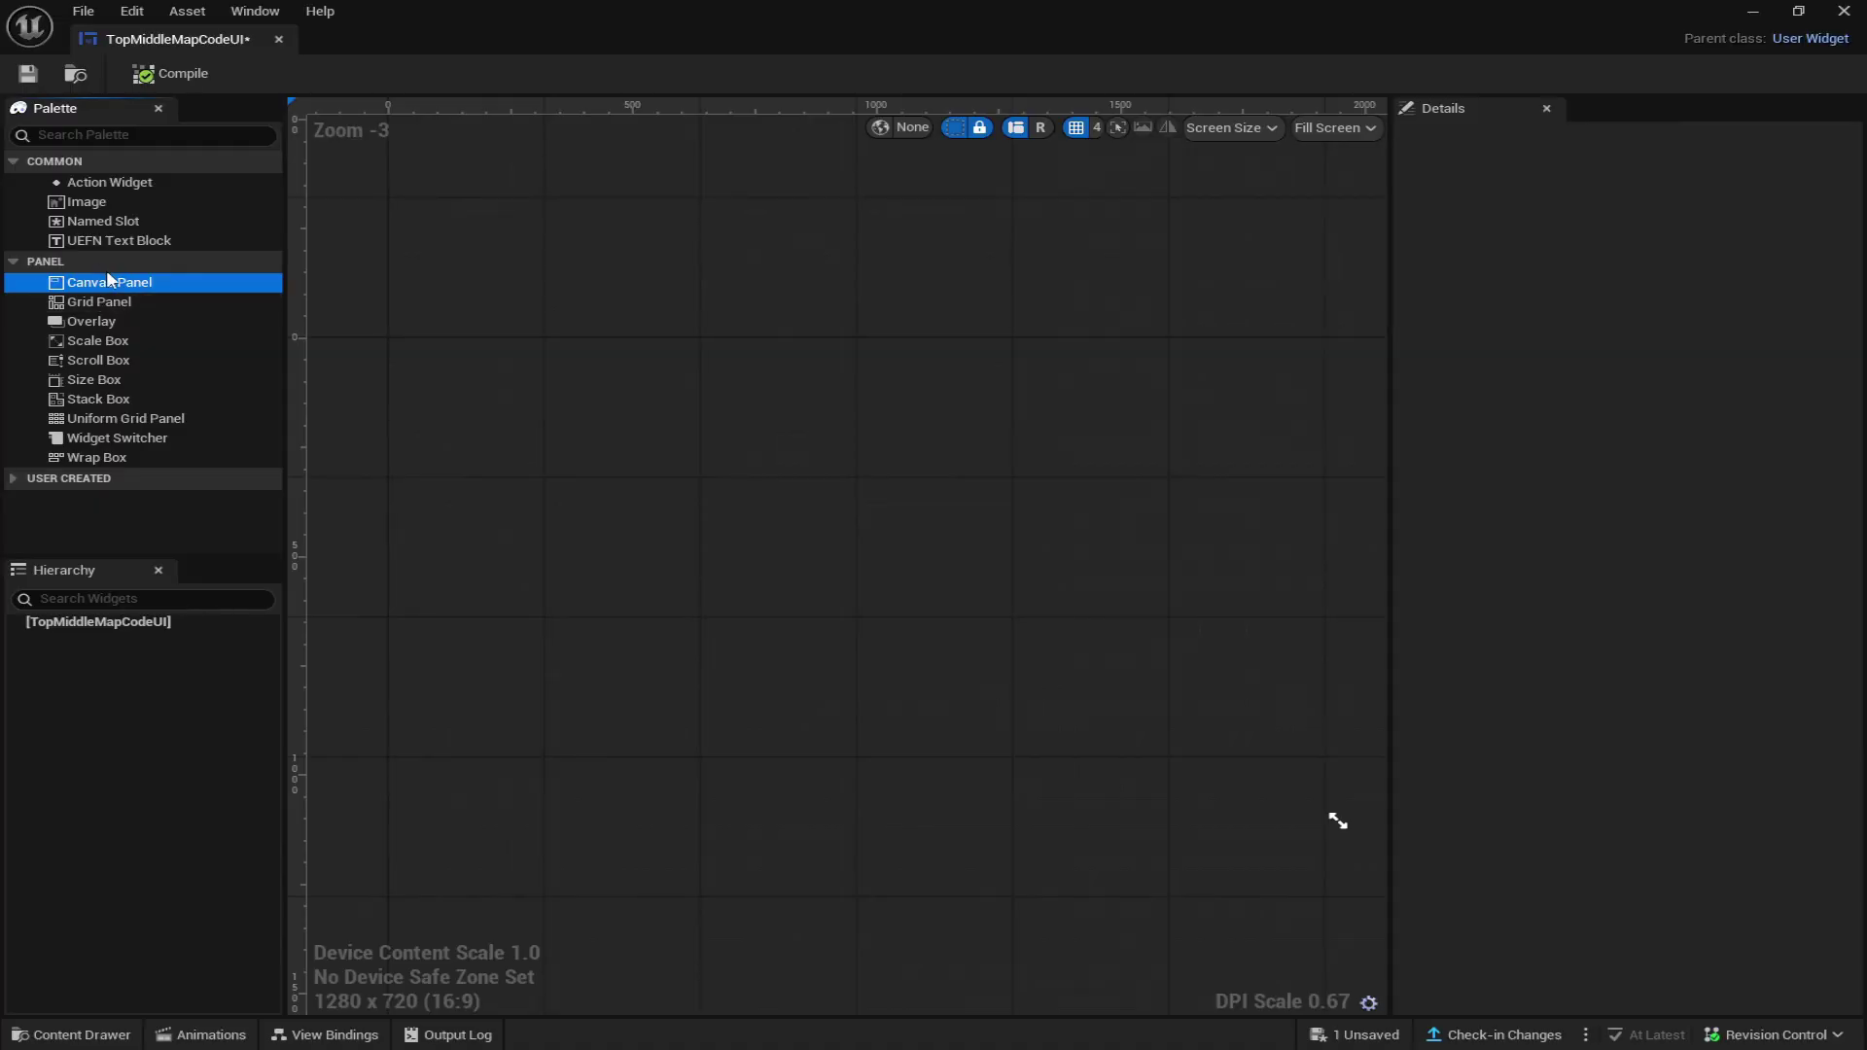
pyautogui.moveTo(115, 284); pyautogui.dragTo(623, 336)
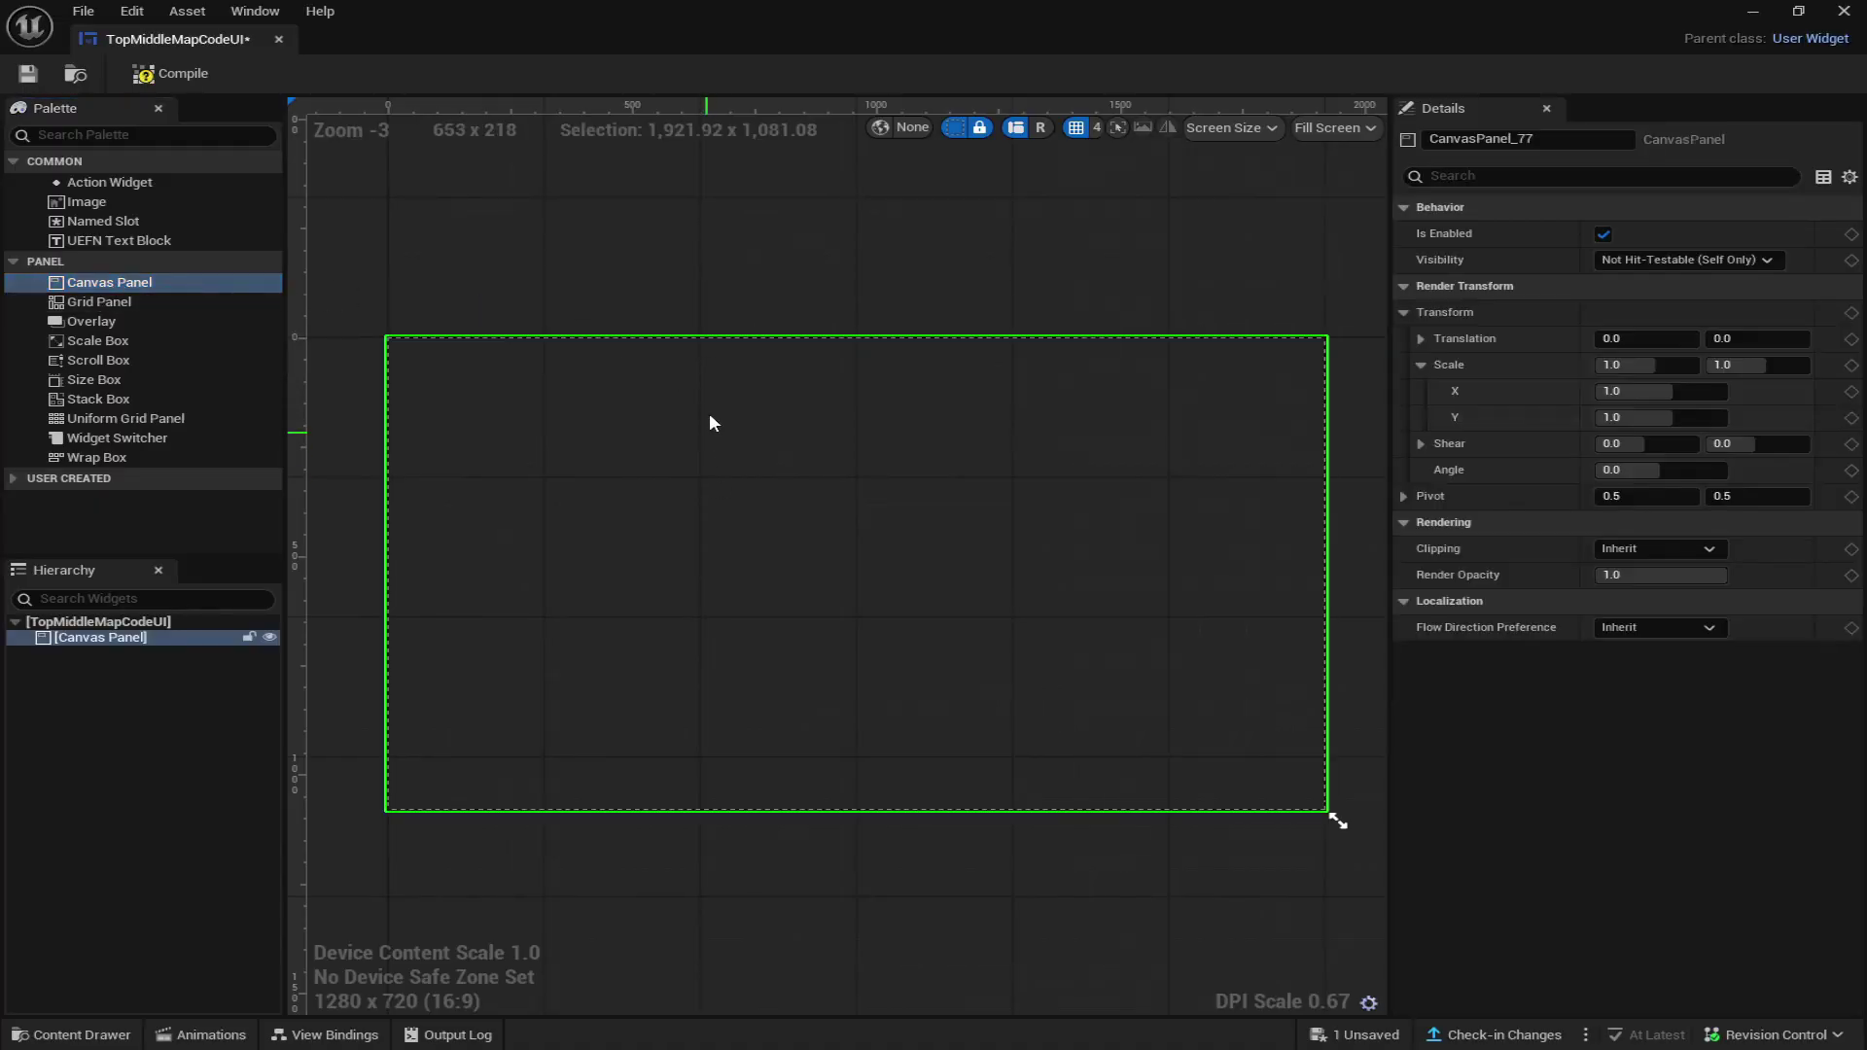
pyautogui.click(71, 1035)
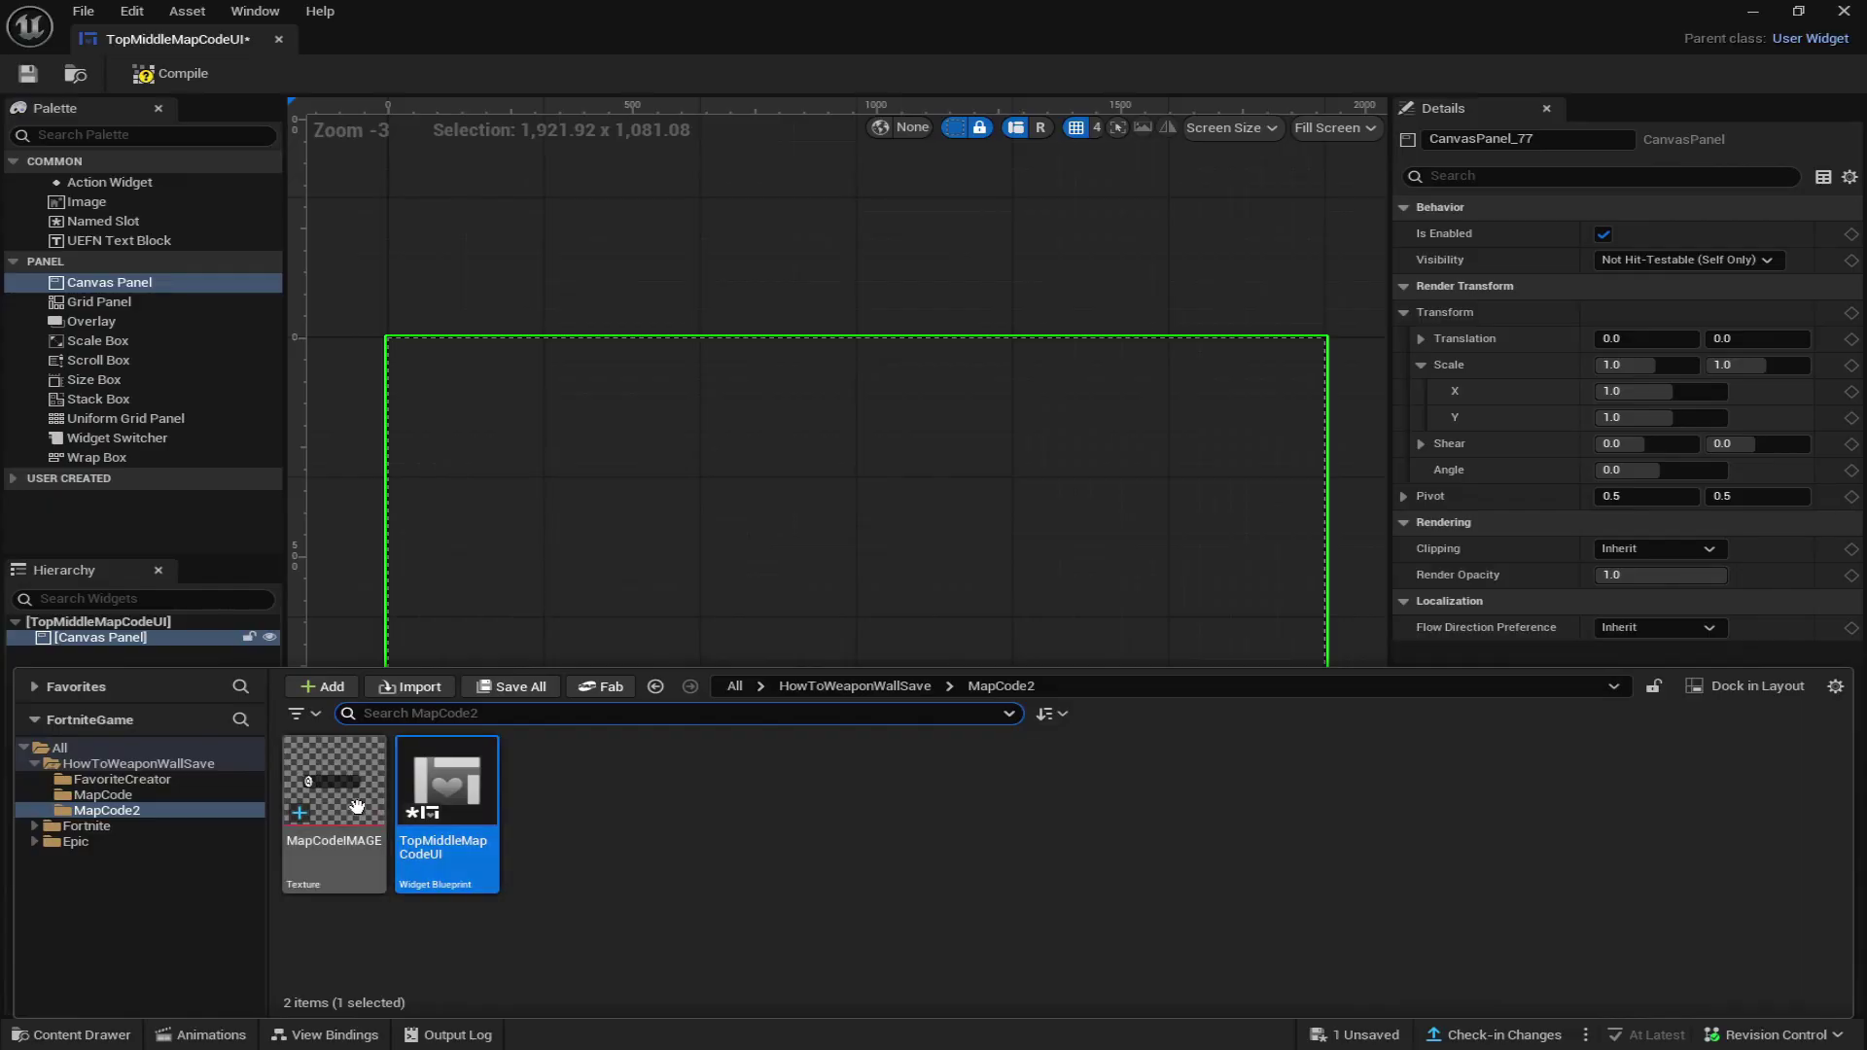
pyautogui.moveTo(318, 800); pyautogui.dragTo(1152, 237)
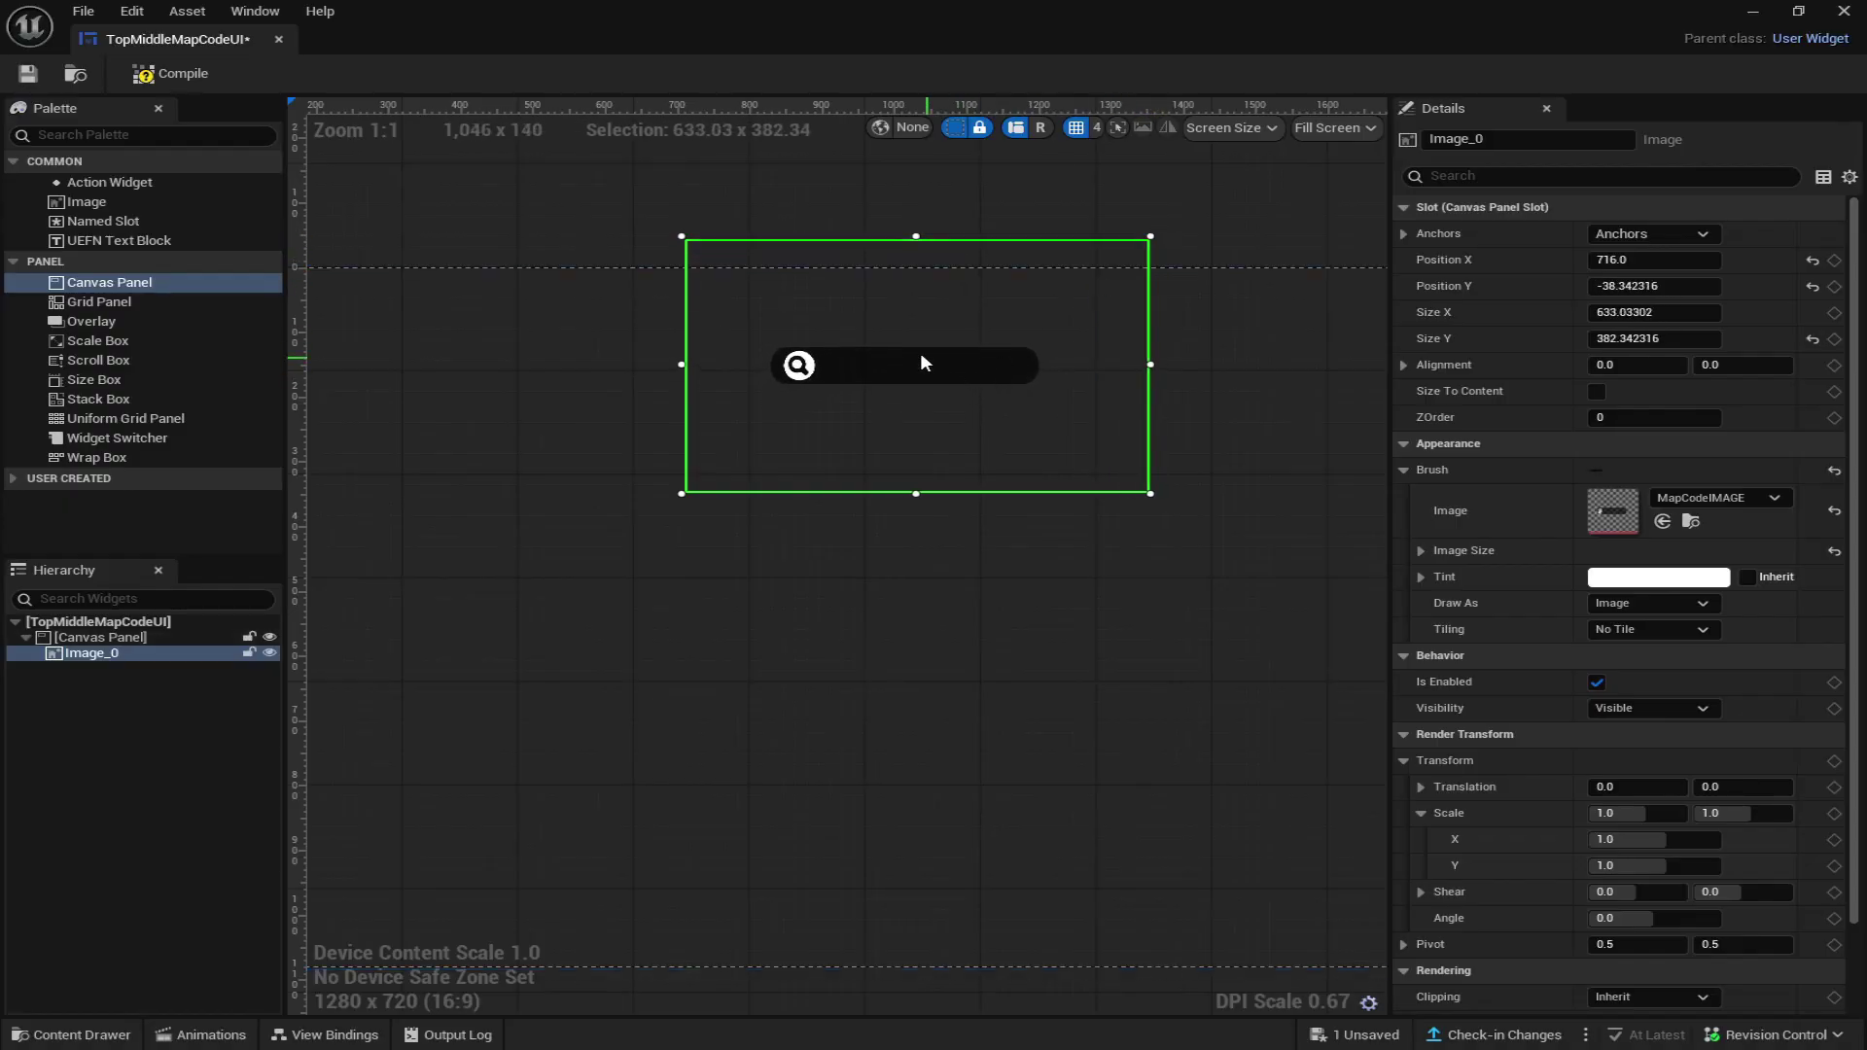
# Move the search-bar image to the top middle of the canvas at about Y -148 and anchor it to the top edge's centre
pyautogui.scroll(-2, 920, 352)
pyautogui.moveTo(901, 356); pyautogui.dragTo(870, 311)
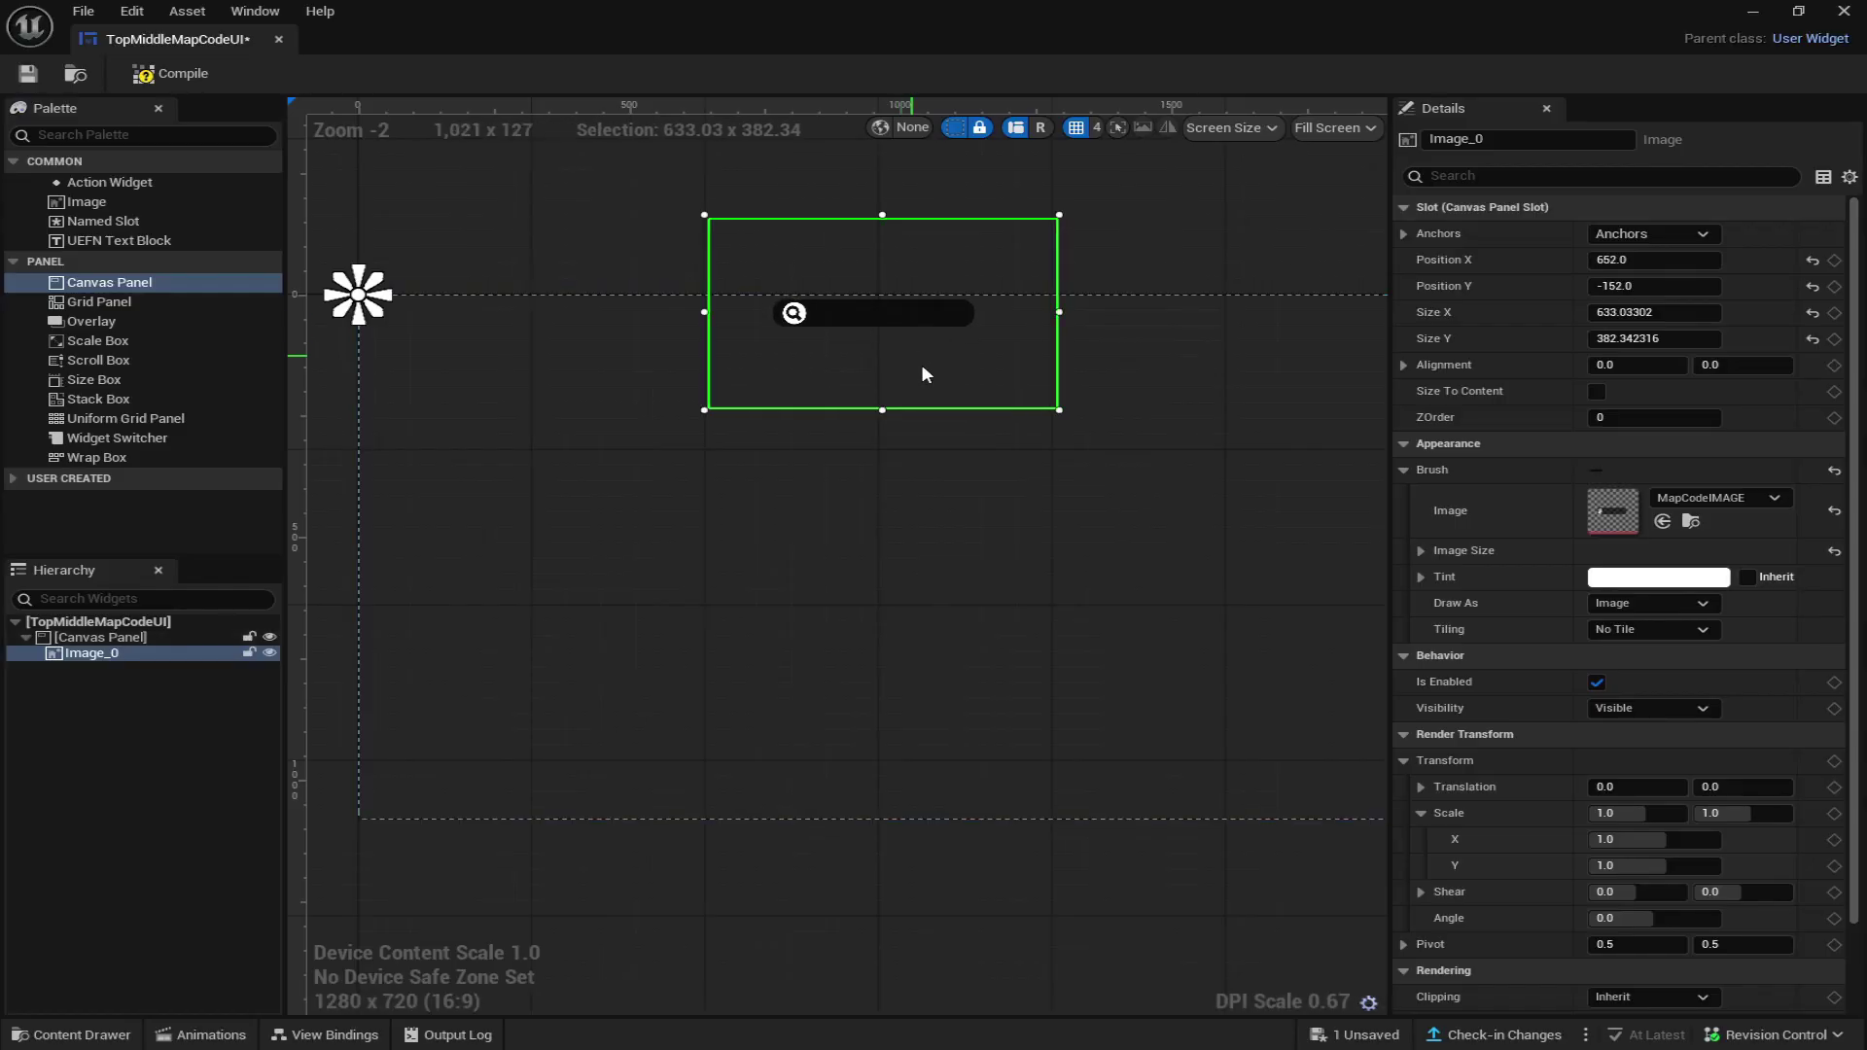
pyautogui.moveTo(1114, 454); pyautogui.dragTo(1069, 474, button='right')
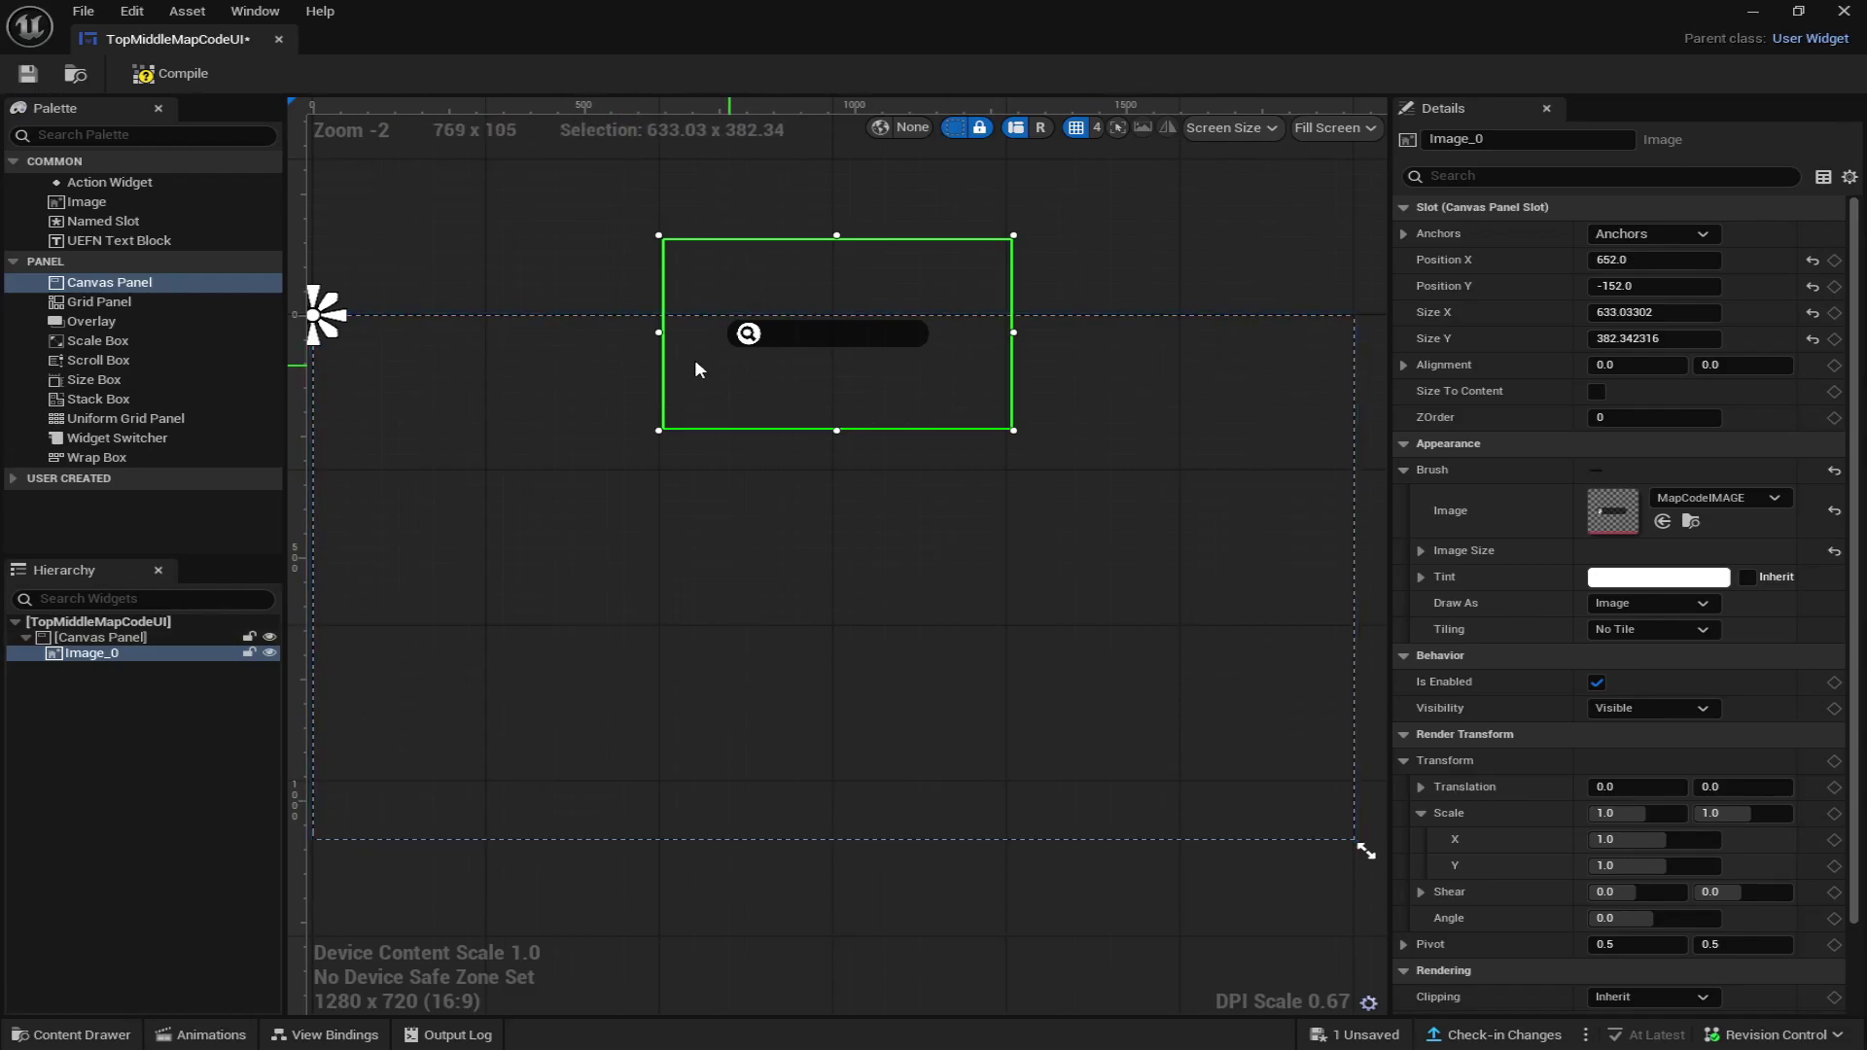
pyautogui.moveTo(866, 335); pyautogui.dragTo(866, 332)
pyautogui.scroll(-1, 739, 457)
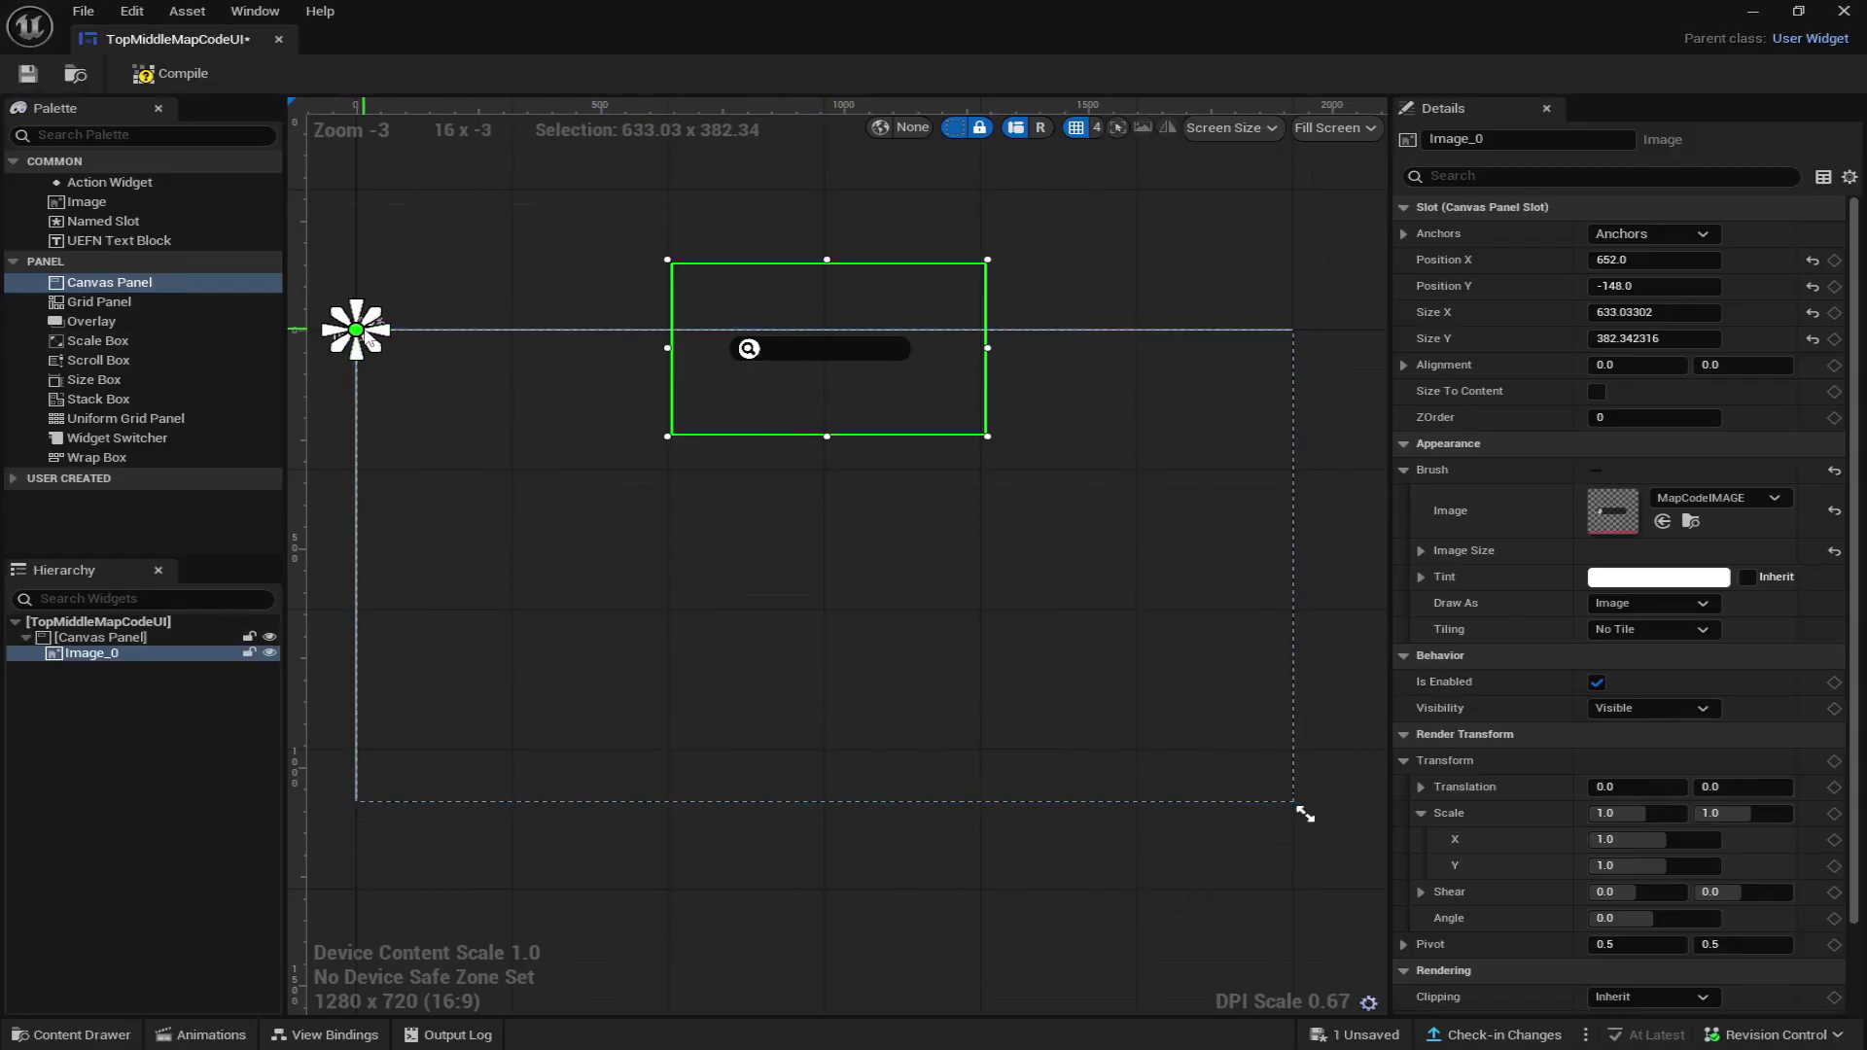
pyautogui.moveTo(356, 329); pyautogui.dragTo(826, 329)
pyautogui.scroll(7, 859, 356)
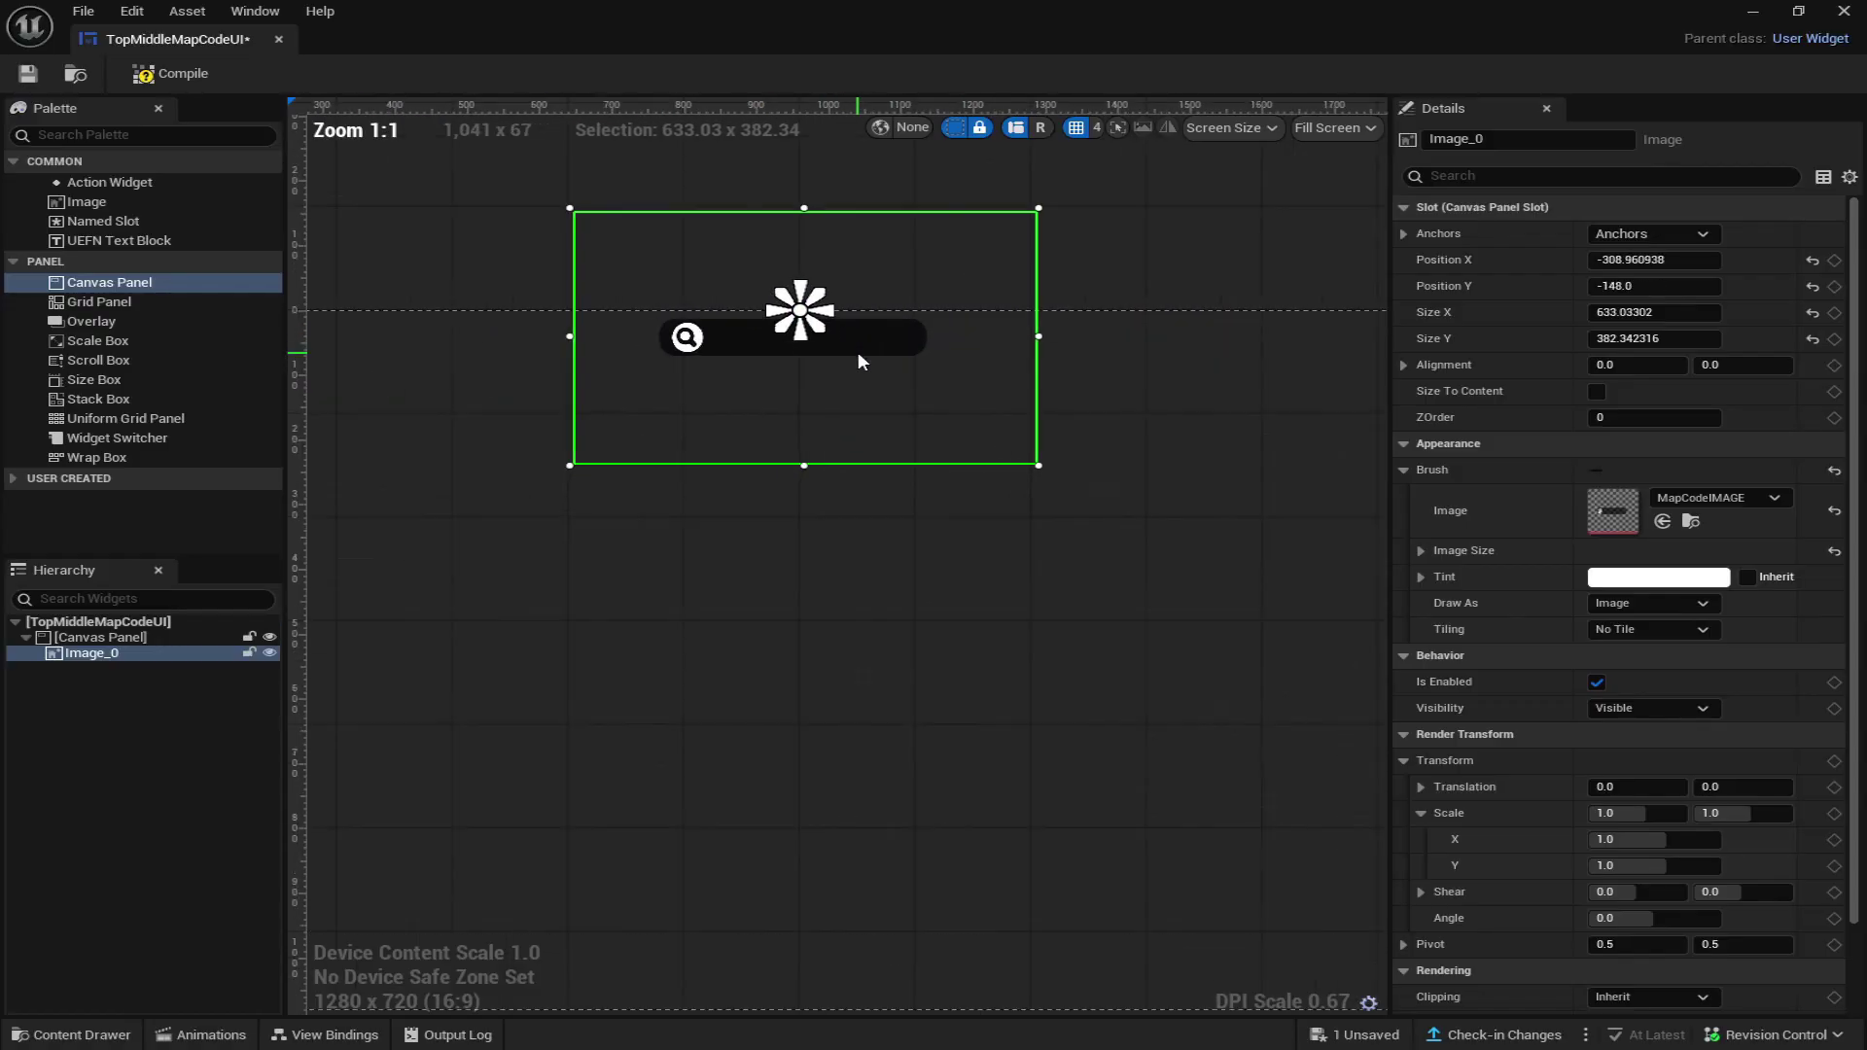